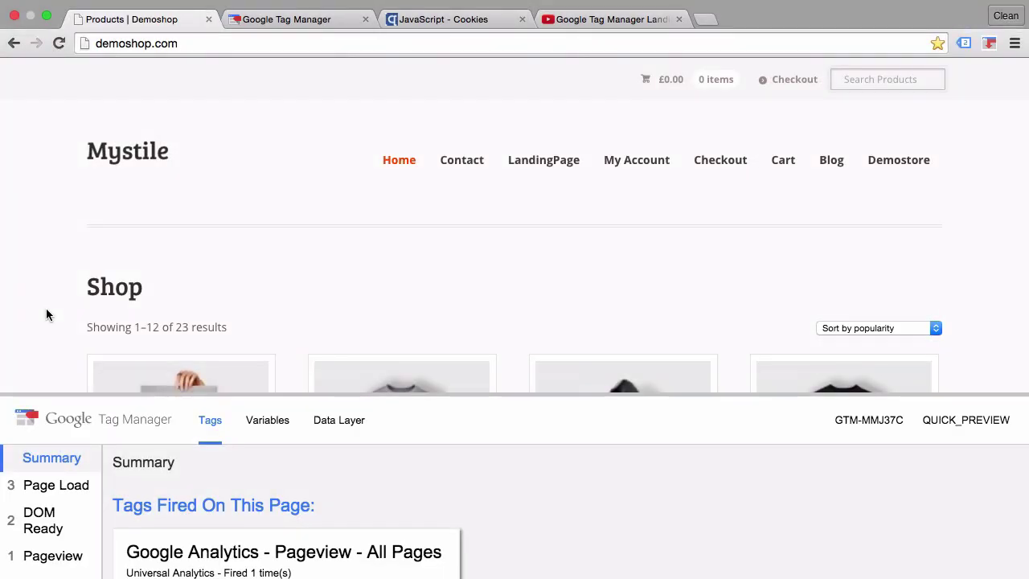
# Open the Flying Ninja product page and inspect the demoshop.com cookies in the browser's developer tools.
pyautogui.scroll(-4, 45, 314)
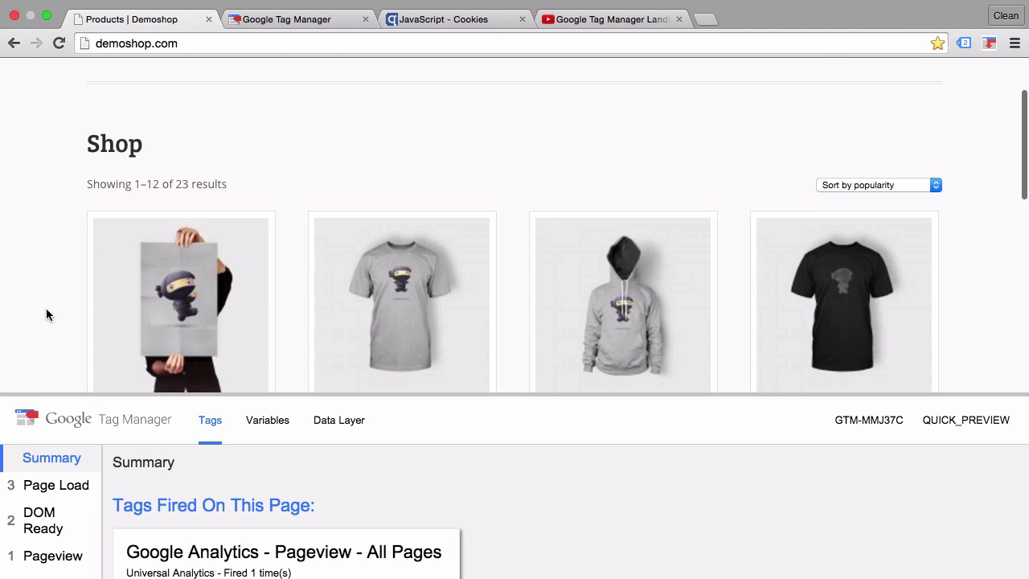
pyautogui.click(187, 316)
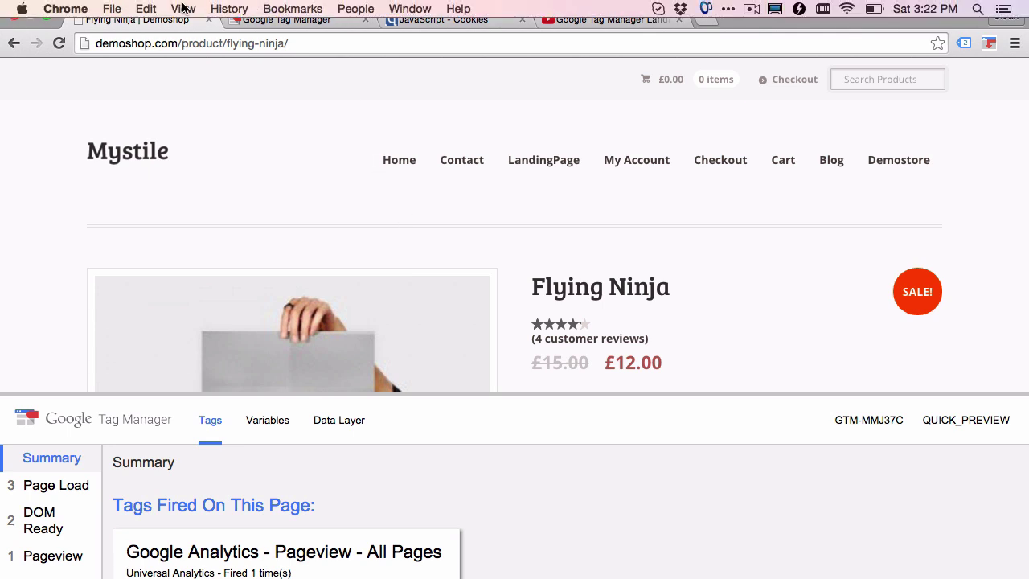
pyautogui.click(183, 9)
pyautogui.moveTo(248, 185)
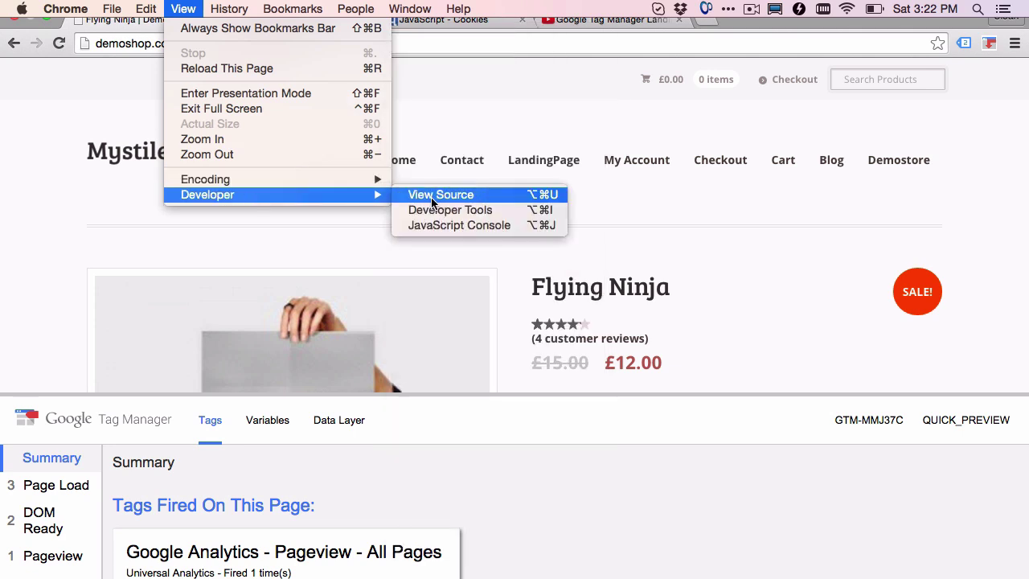
pyautogui.click(434, 210)
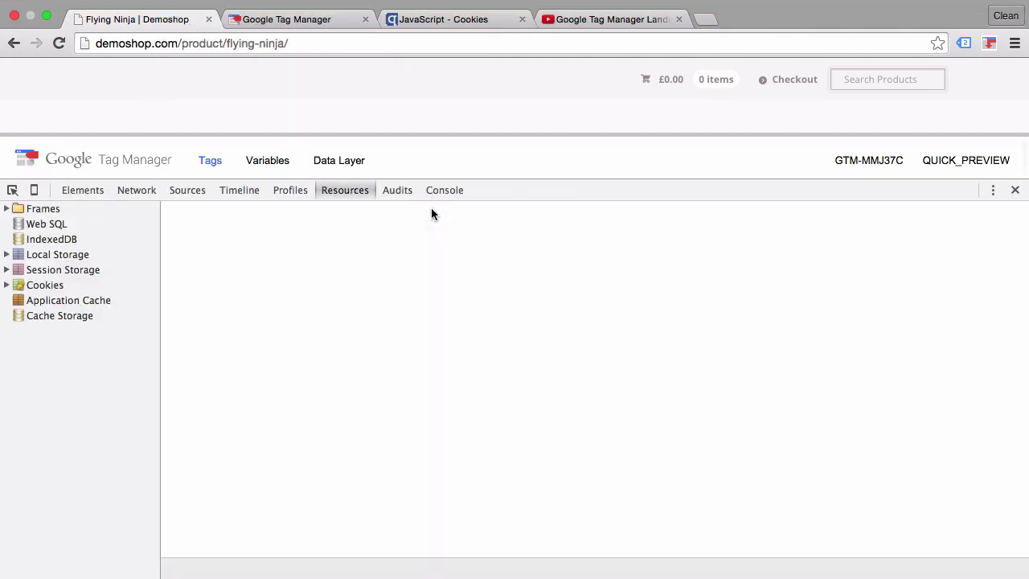
pyautogui.click(7, 285)
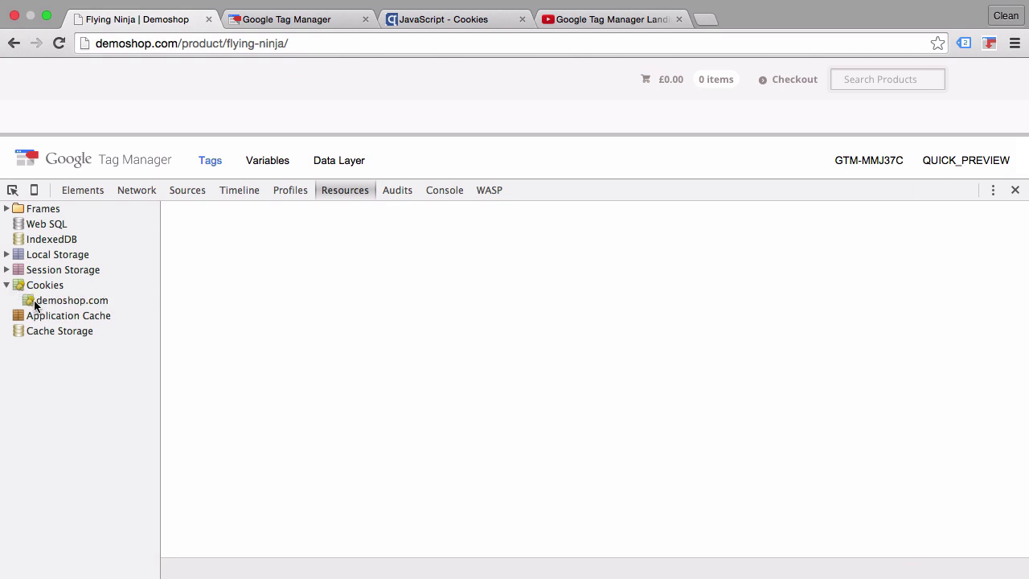
pyautogui.click(78, 300)
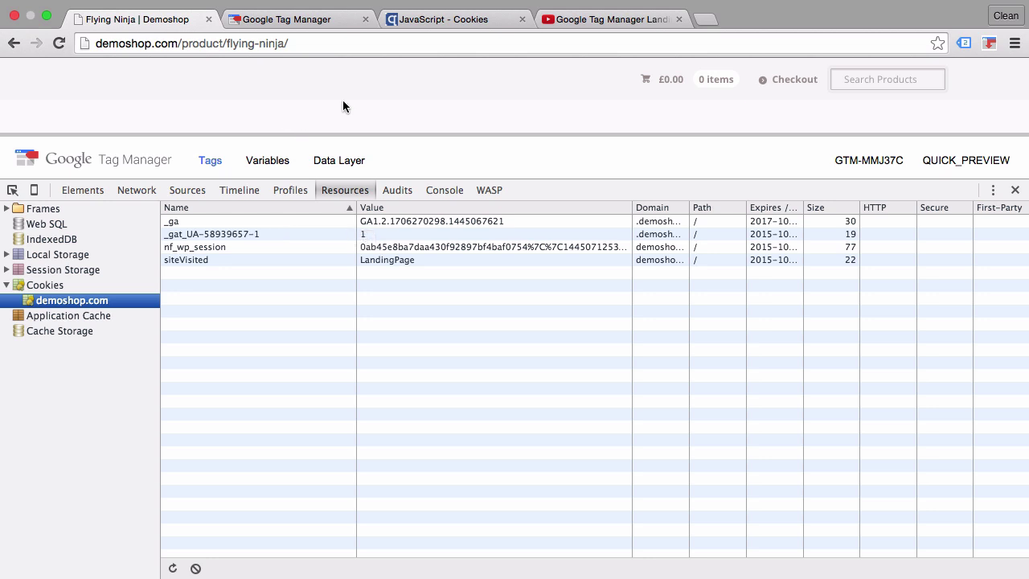
# Close the developer tools, add one Flying Ninja to the cart and visit the shop's LandingPage.
pyautogui.click(1015, 191)
pyautogui.scroll(-5, 563, 271)
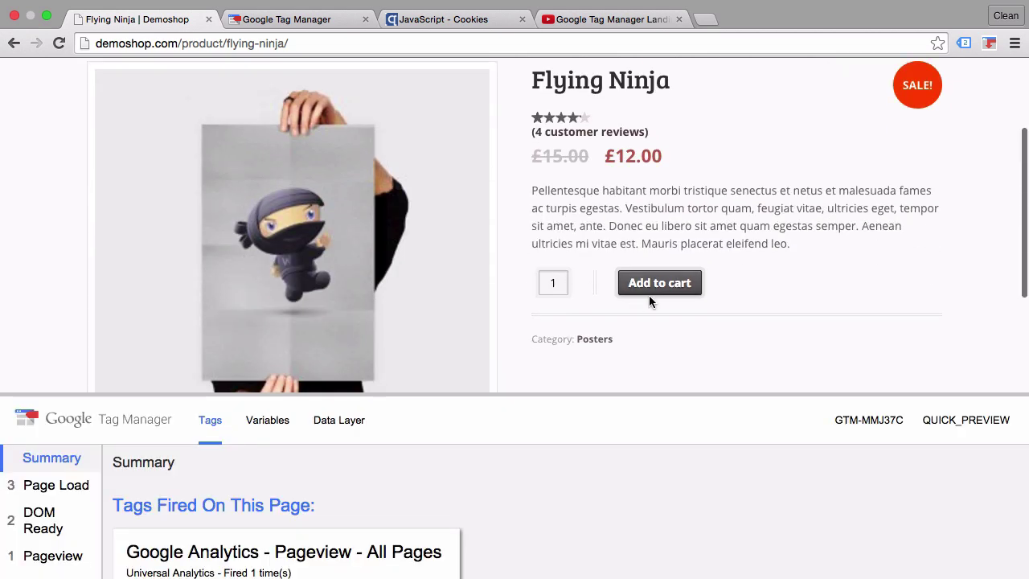
pyautogui.click(661, 289)
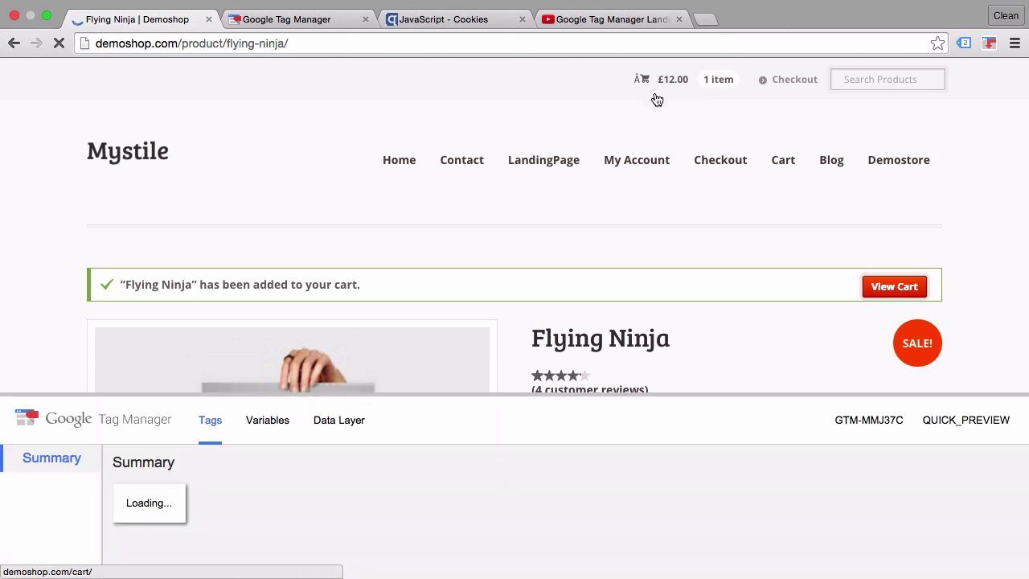
pyautogui.click(544, 164)
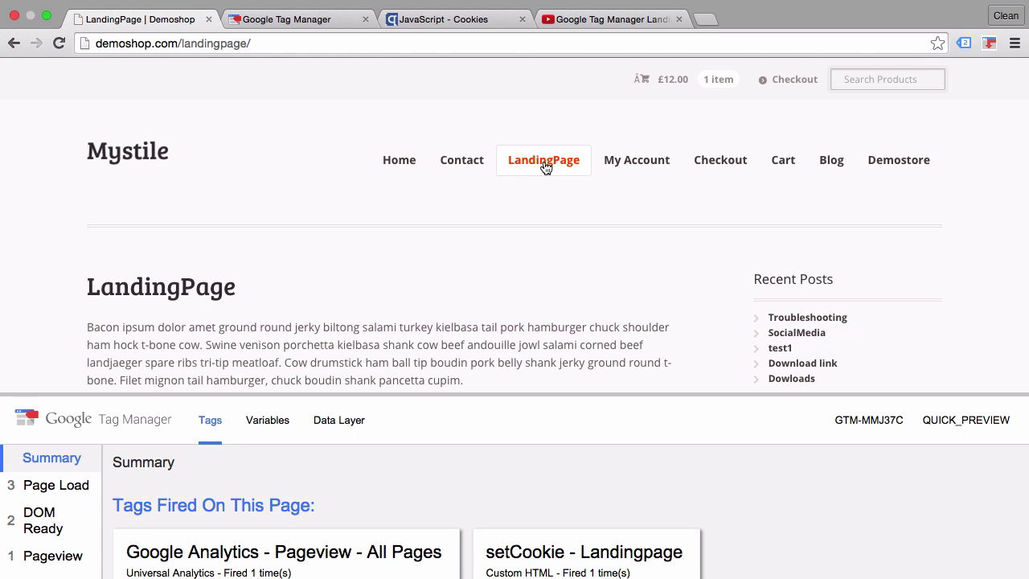
# Fill in the shop's contact form with a test name, a test e-mail address and the message "test", and submit it.
pyautogui.click(468, 165)
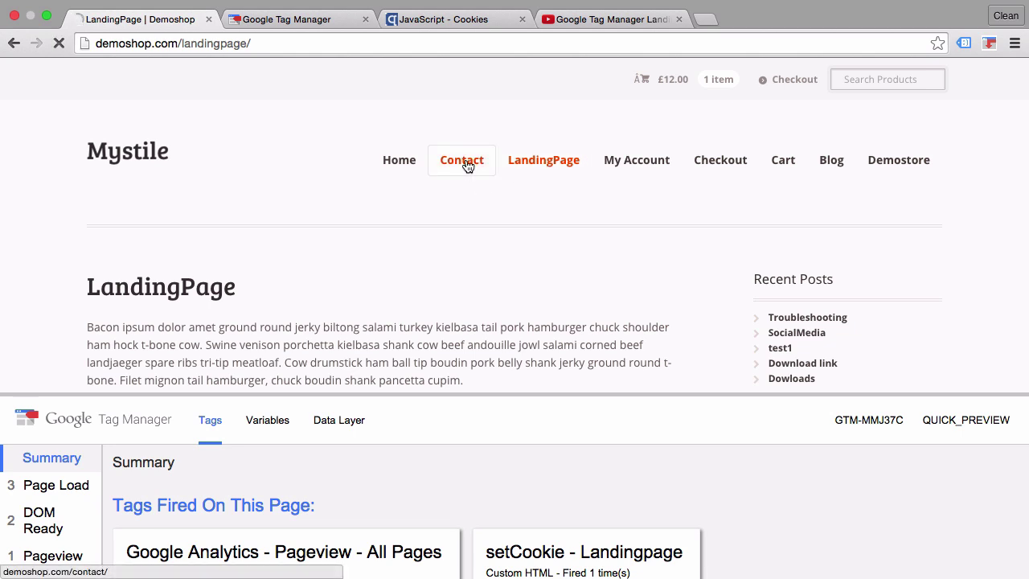
pyautogui.scroll(-5, 201, 273)
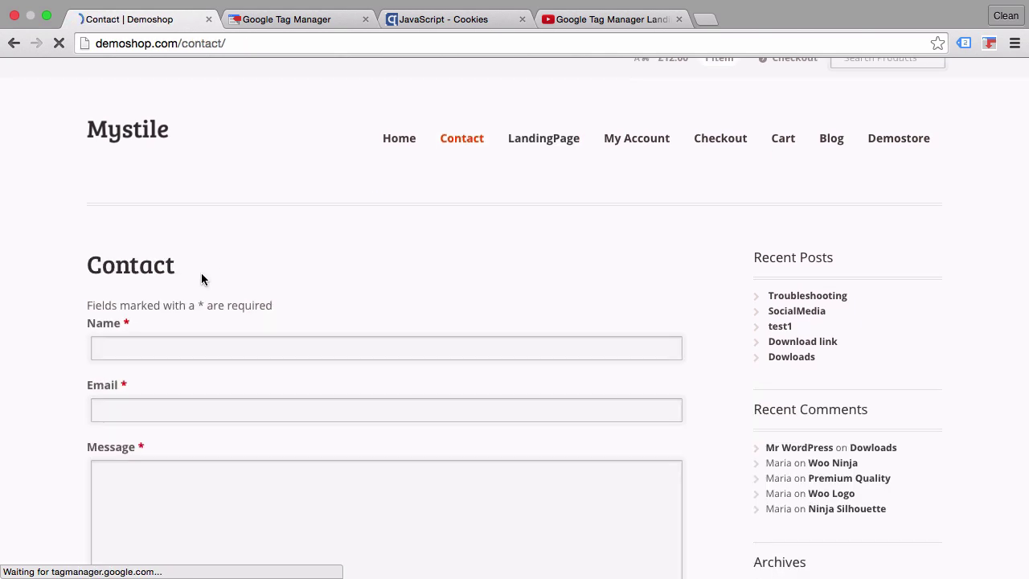
pyautogui.click(156, 178)
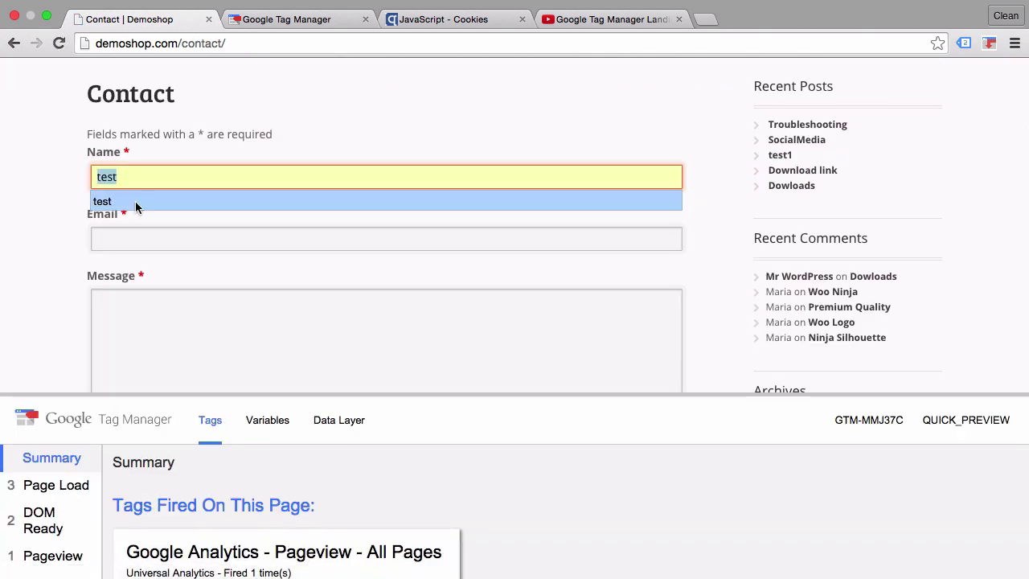
pyautogui.click(134, 204)
pyautogui.click(119, 234)
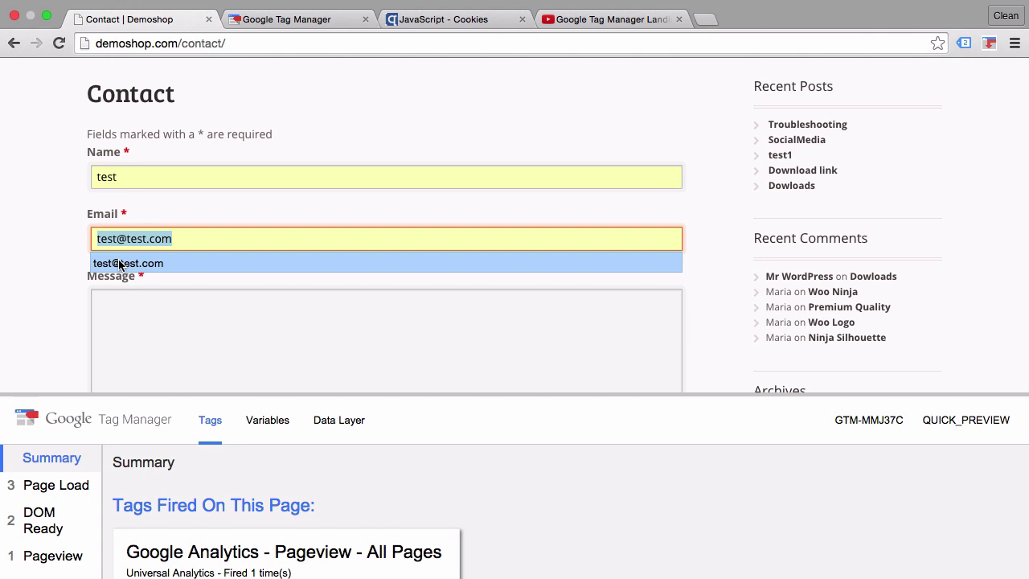
pyautogui.click(119, 264)
pyautogui.click(119, 329)
pyautogui.scroll(-2, 24, 344)
pyautogui.write('test')
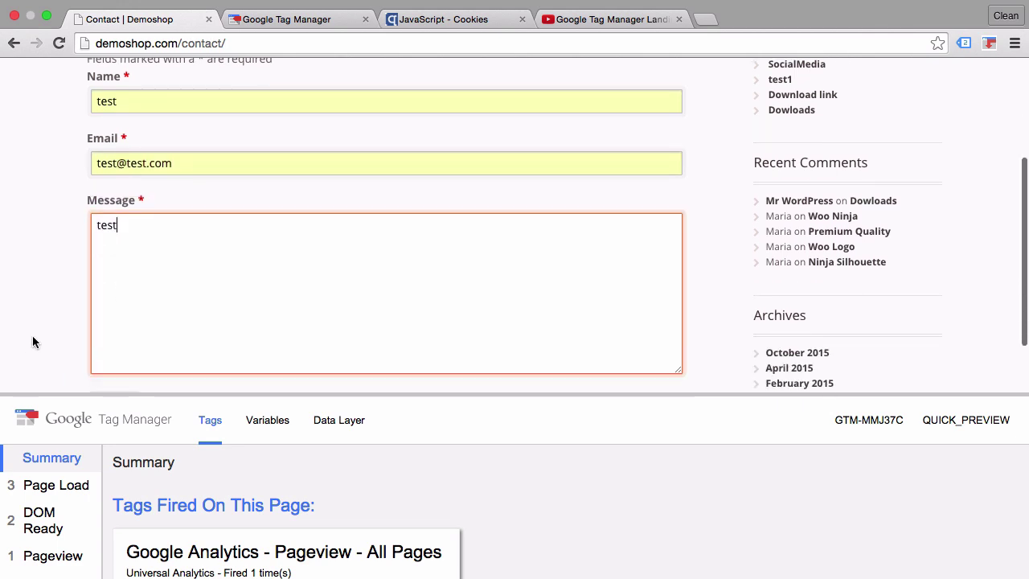
pyautogui.scroll(-2, 33, 338)
pyautogui.click(116, 333)
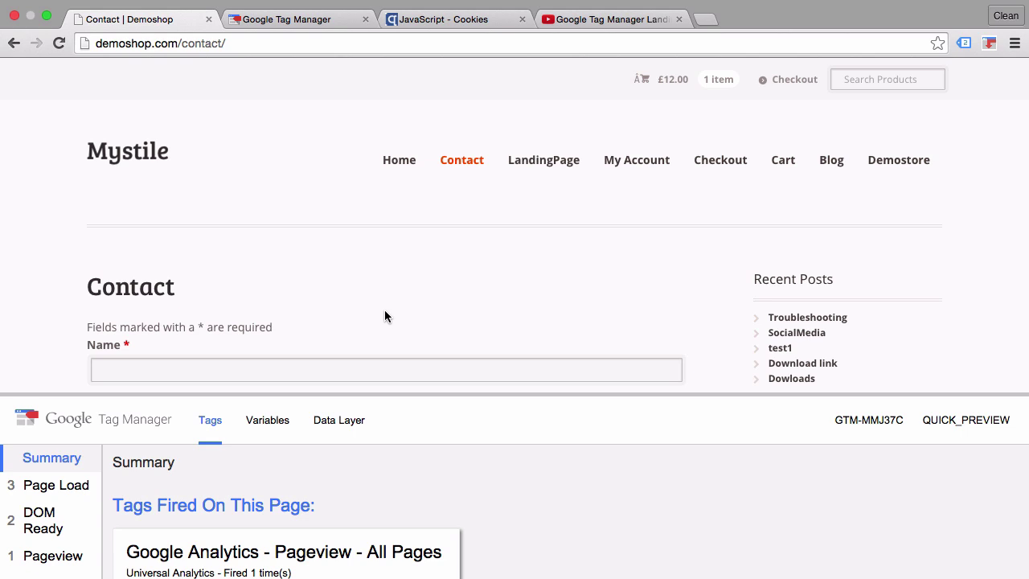
# Copy the complete createCookie function from the scripts section of the QuirksMode cookies page.
pyautogui.click(557, 21)
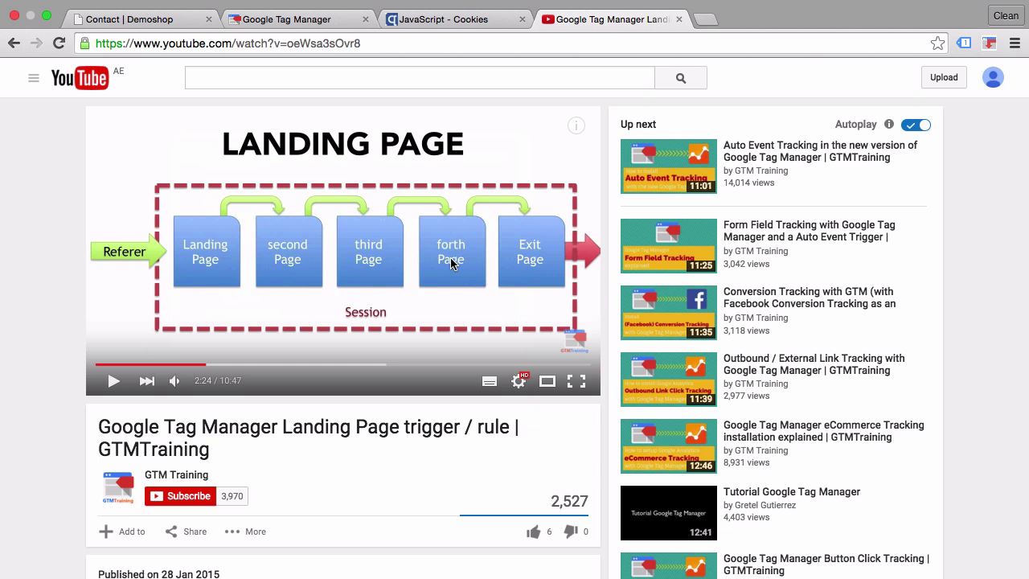
pyautogui.click(432, 26)
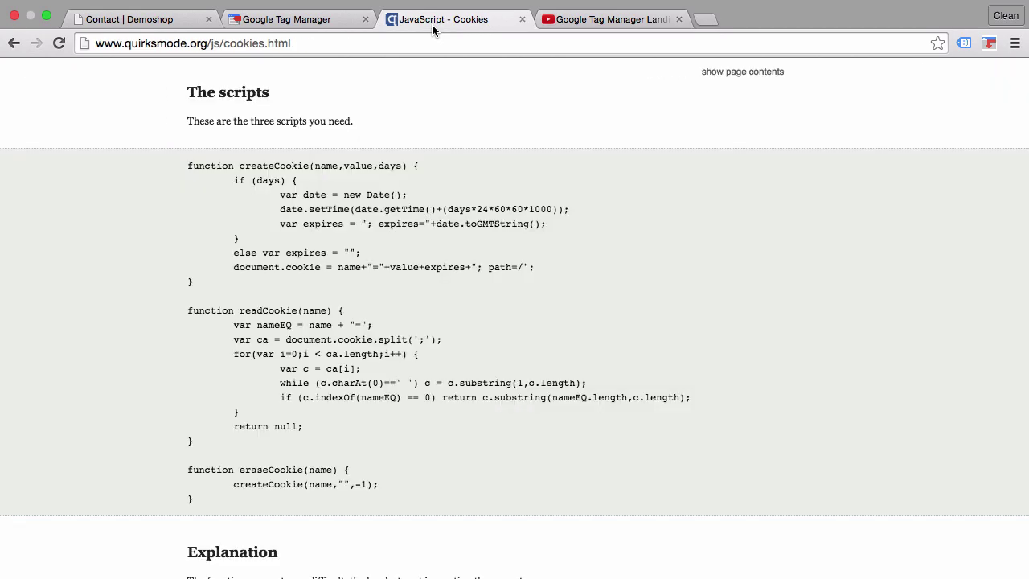
pyautogui.scroll(20, 108, 335)
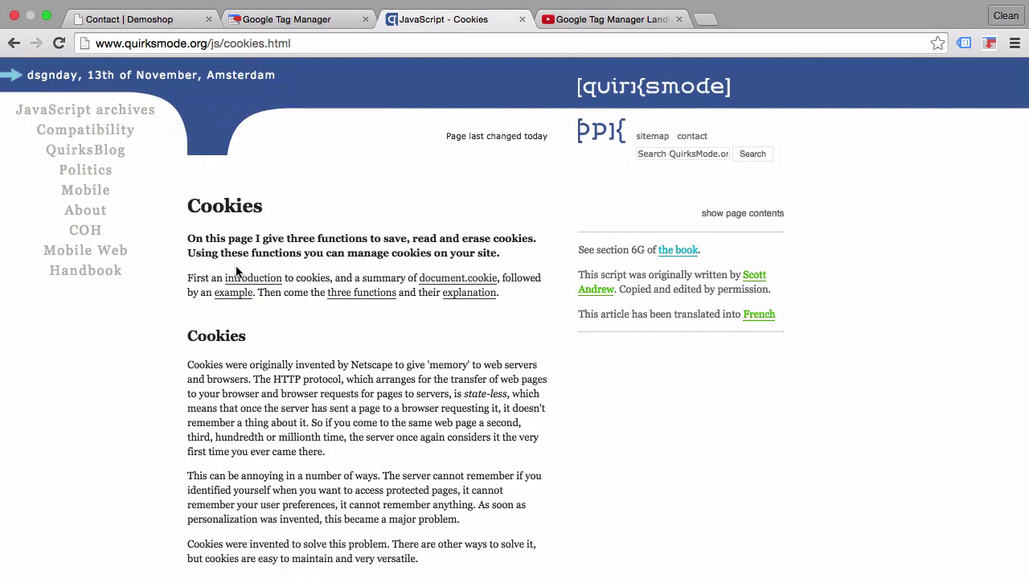
pyautogui.scroll(-15, 237, 270)
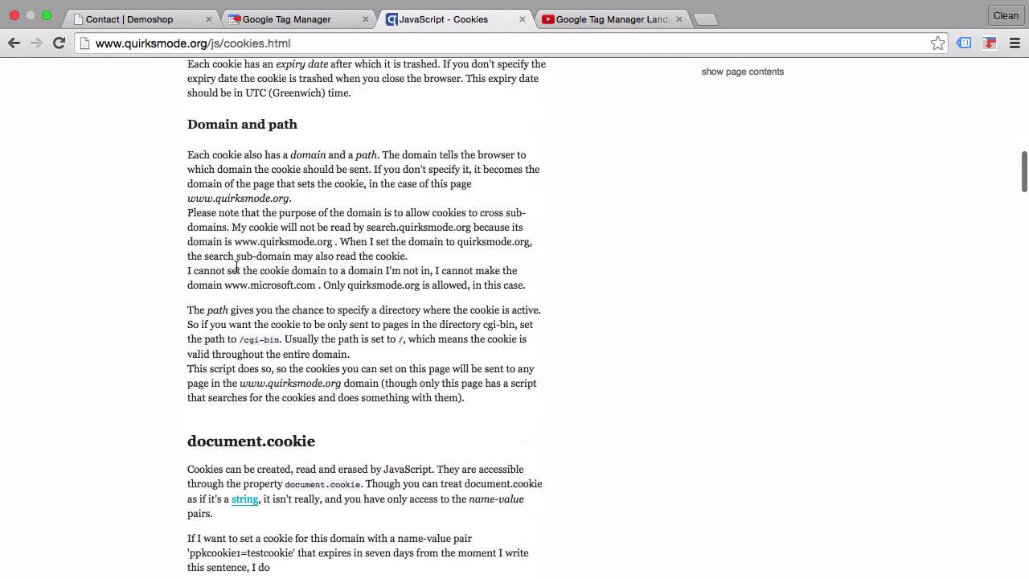
pyautogui.scroll(-20, 237, 269)
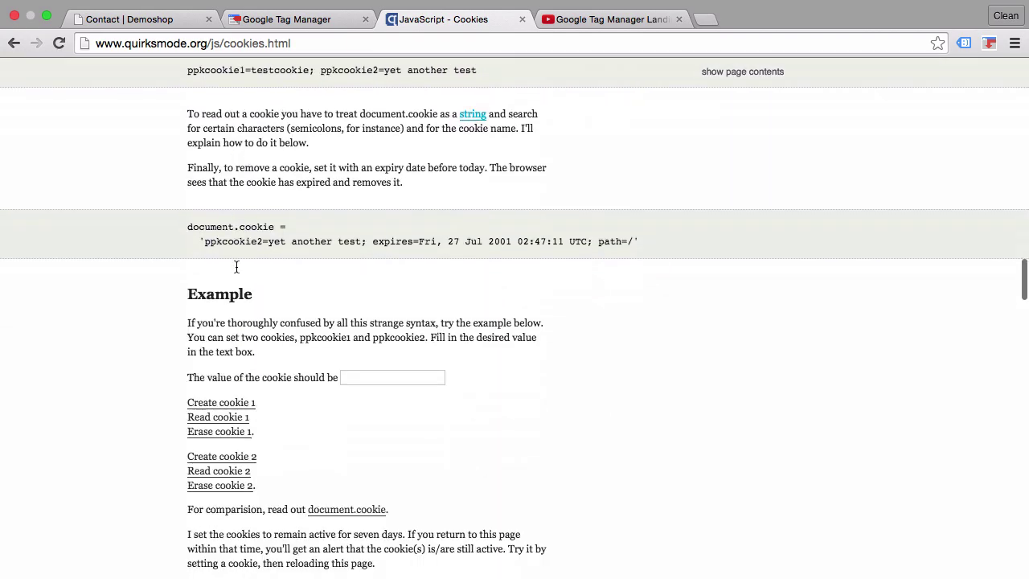
pyautogui.scroll(-10, 237, 267)
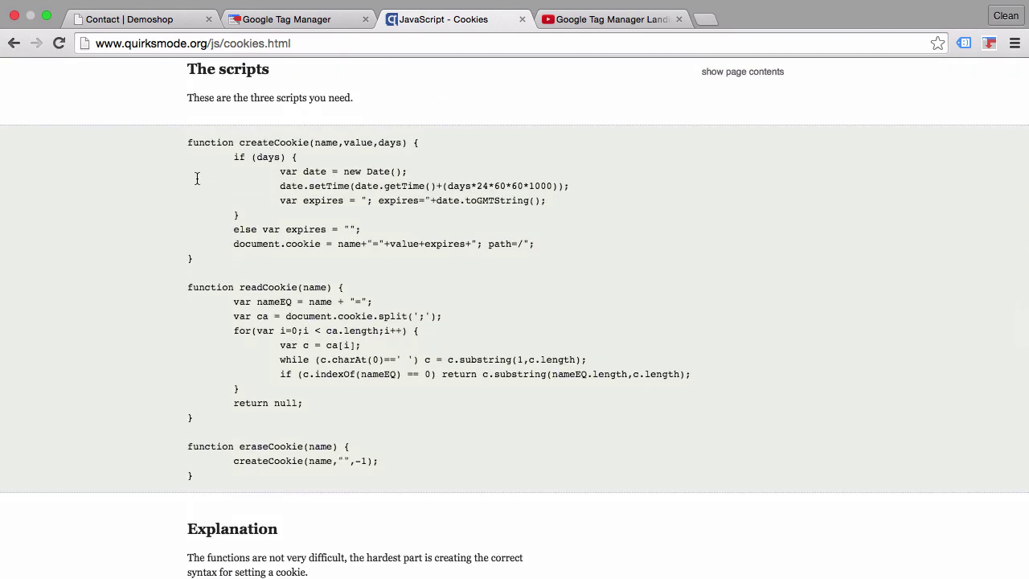
pyautogui.moveTo(187, 143); pyautogui.dragTo(213, 258)
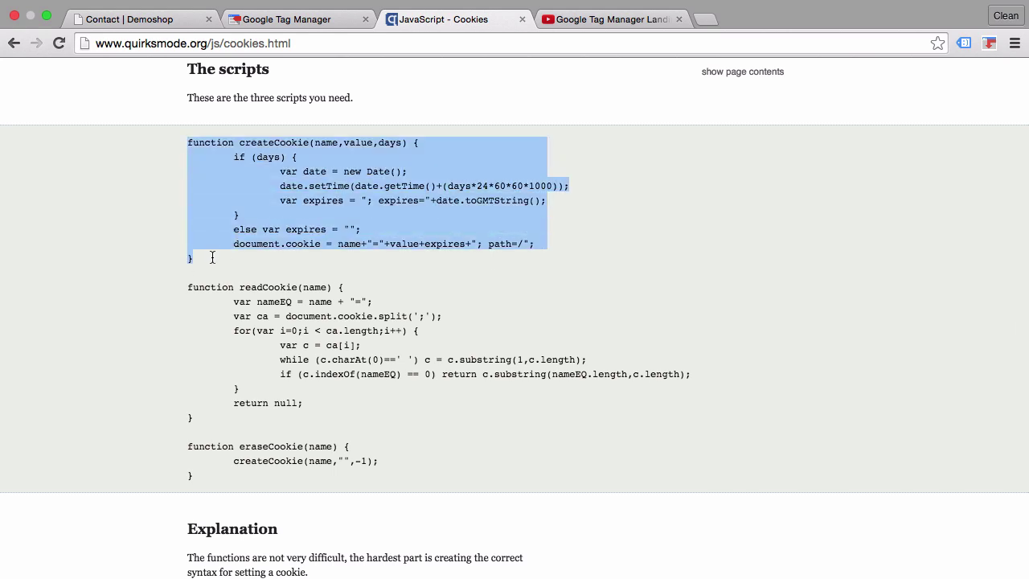
pyautogui.rightClick(212, 243)
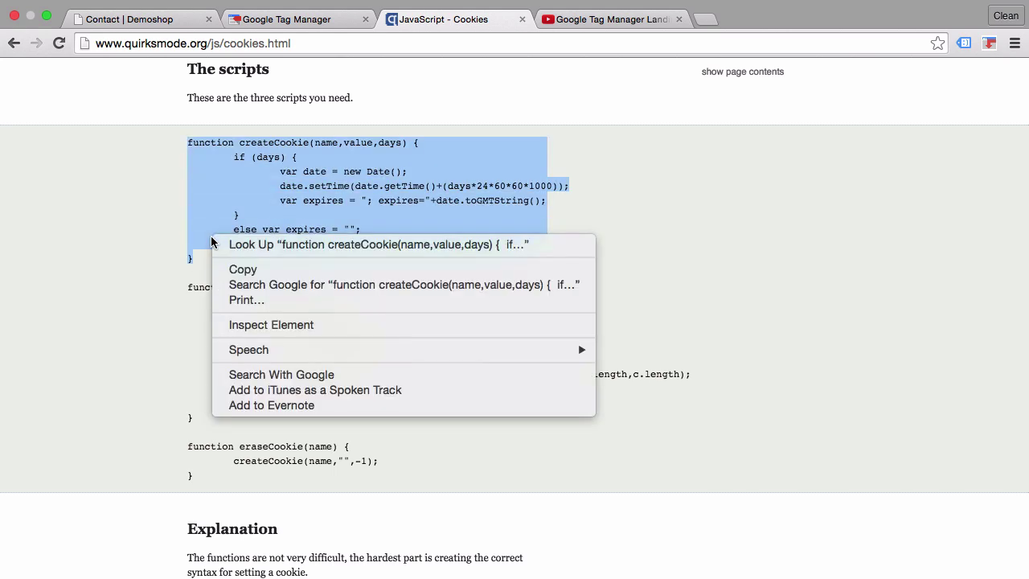
pyautogui.click(227, 271)
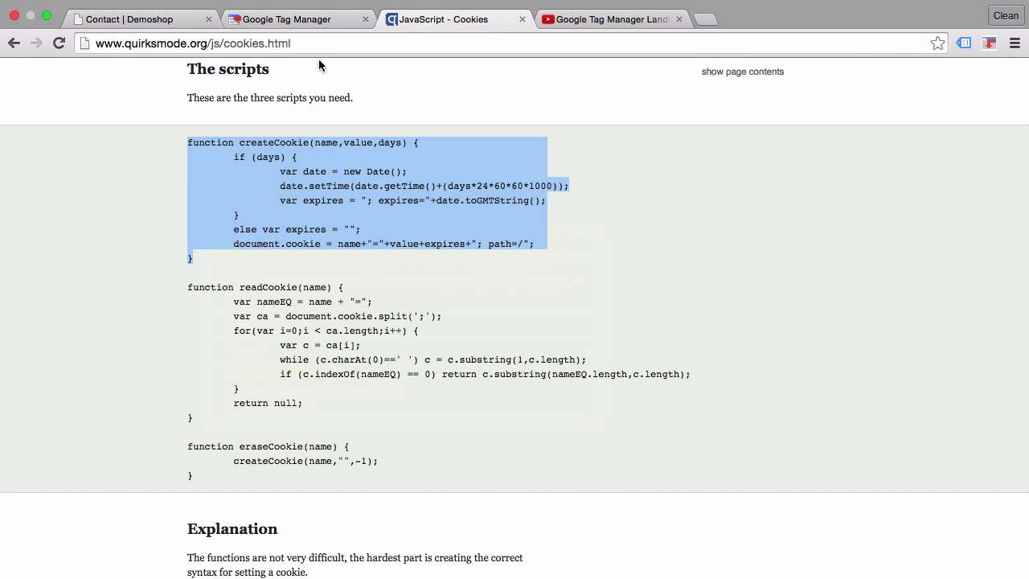
# Create a new tag in the demoshop.com container of Google Tag Manager and name it "setCookie - cHTML - Landingpage".
pyautogui.click(297, 23)
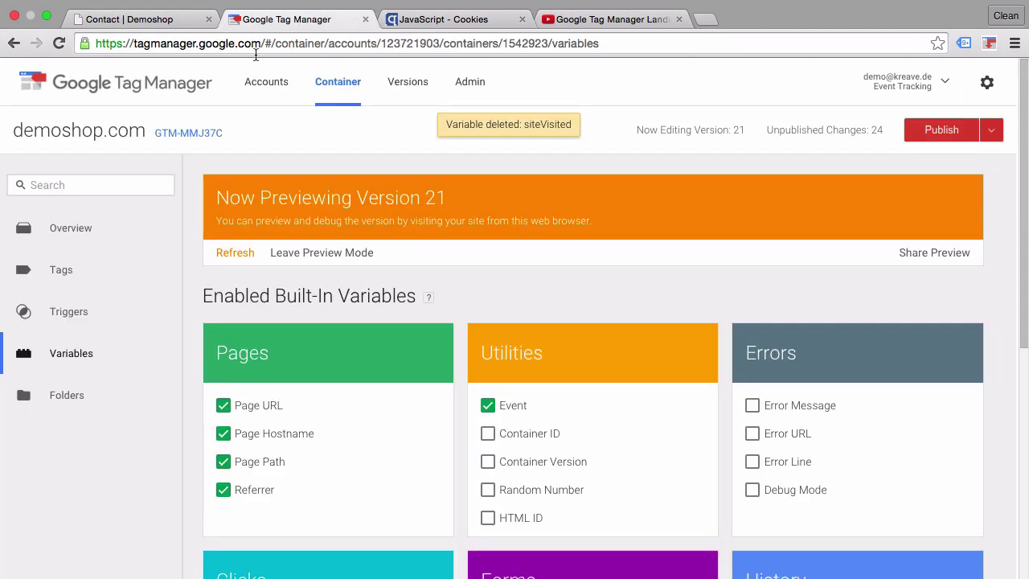
pyautogui.click(60, 281)
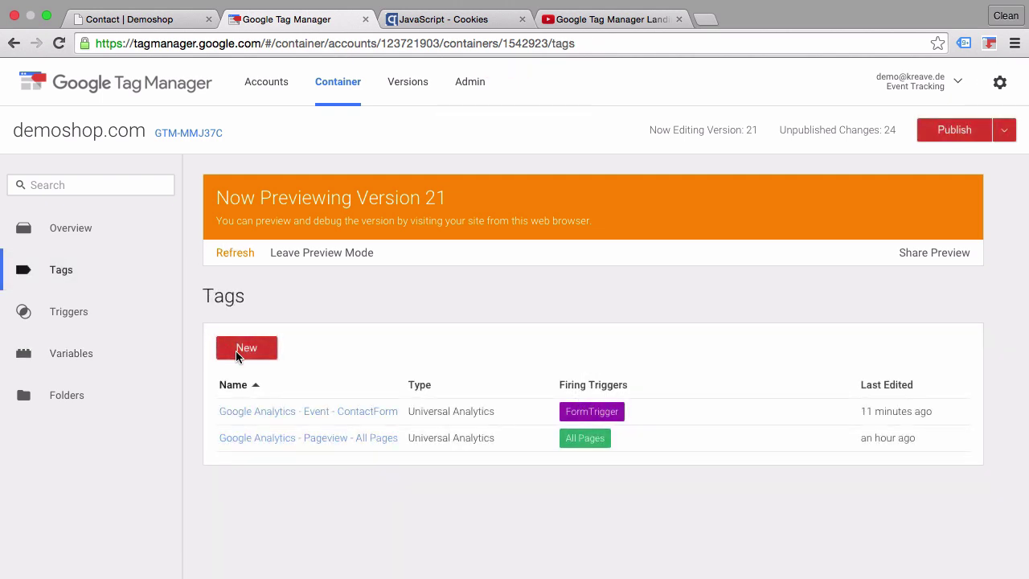
pyautogui.click(236, 354)
pyautogui.click(252, 207)
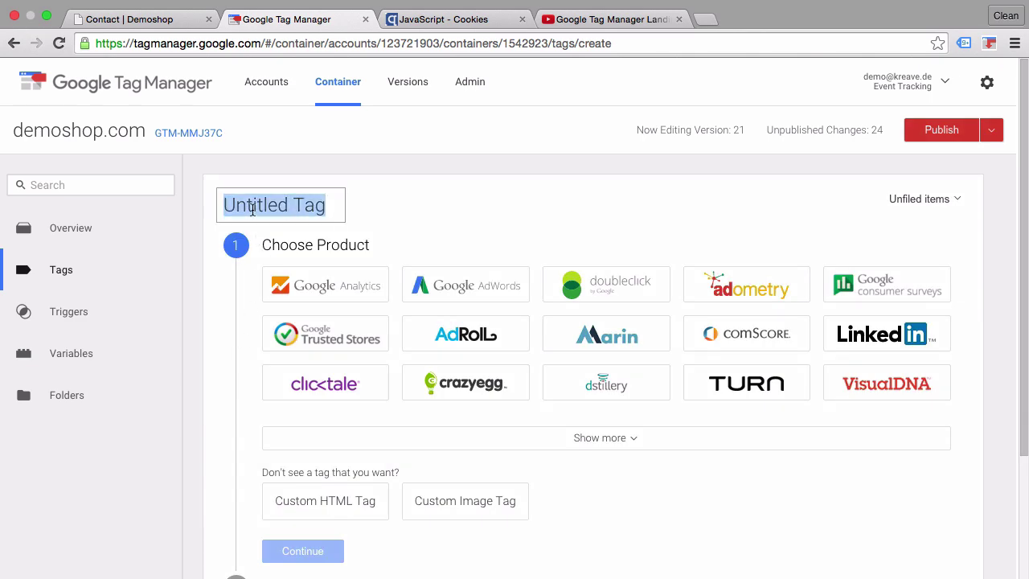
pyautogui.write('setCook')
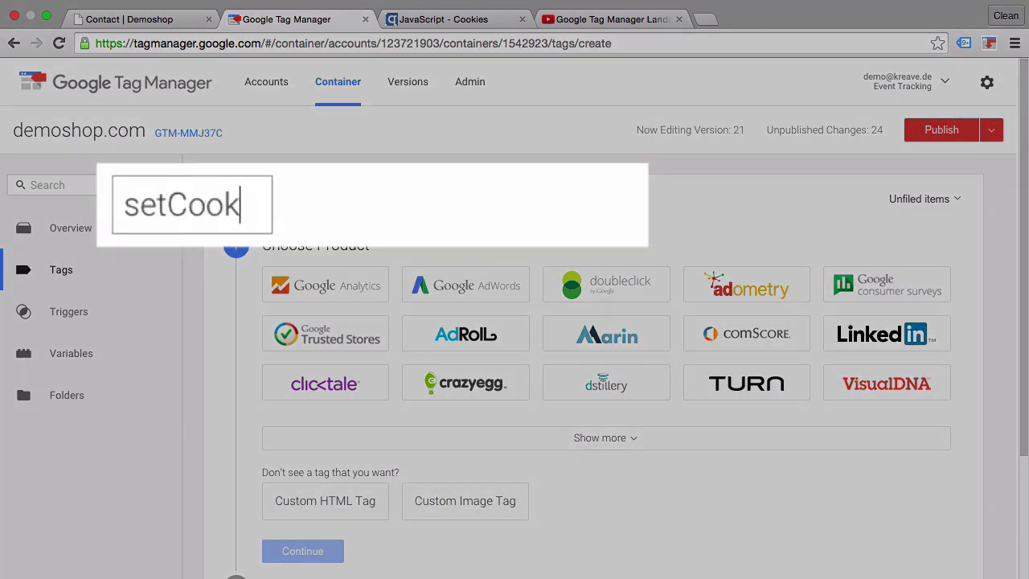
pyautogui.write('ie -')
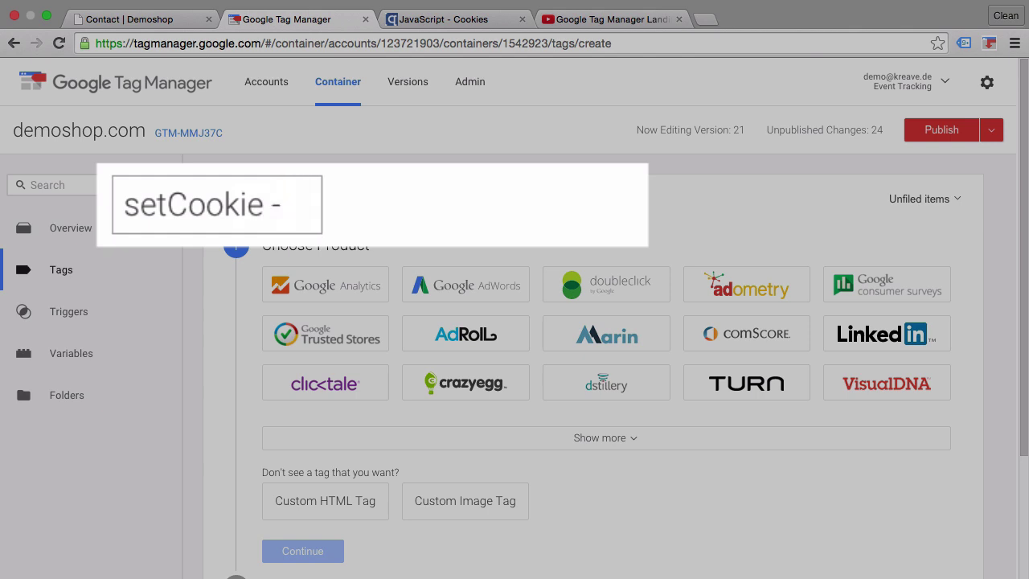
pyautogui.write(' cHTML ')
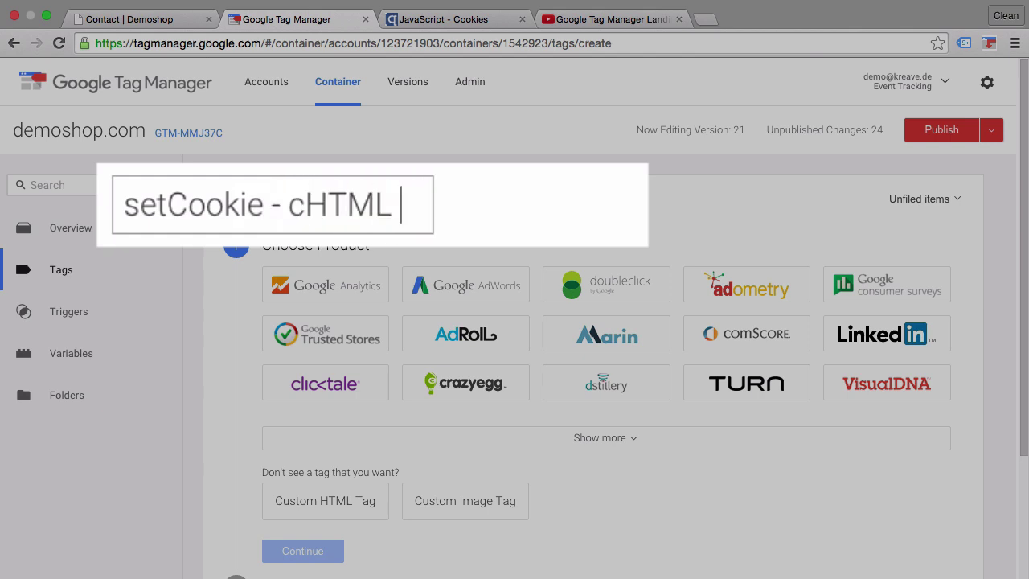
pyautogui.write('- ')
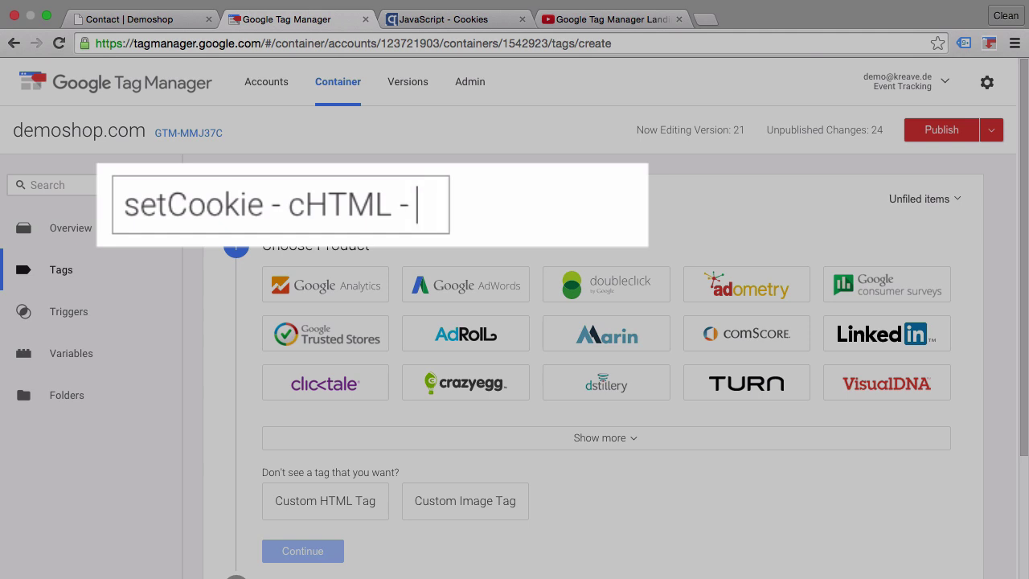
pyautogui.write('Landingpage')
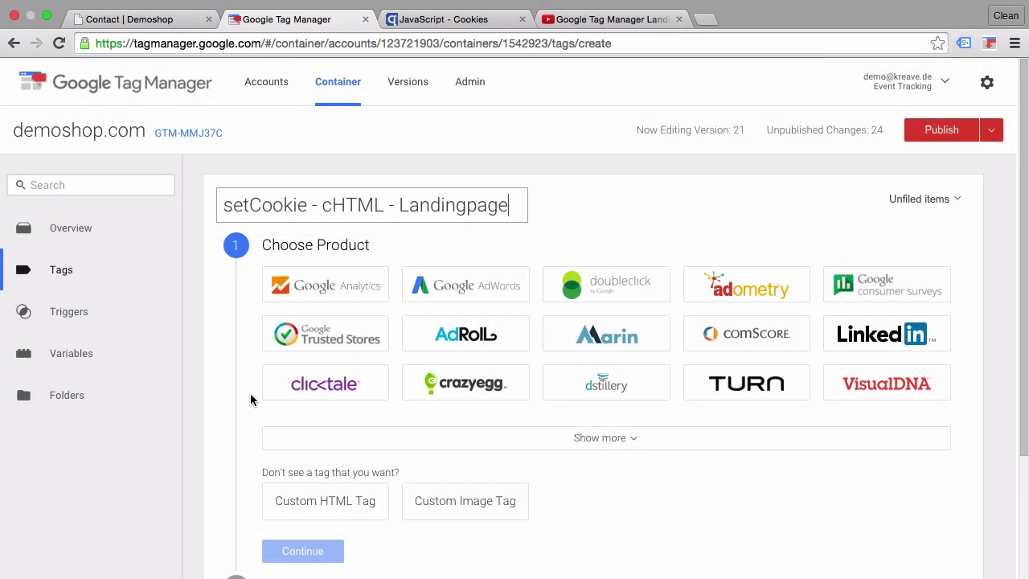
# Choose Custom HTML Tag as the product and enter opening and closing script tags with an empty line between them.
pyautogui.click(291, 511)
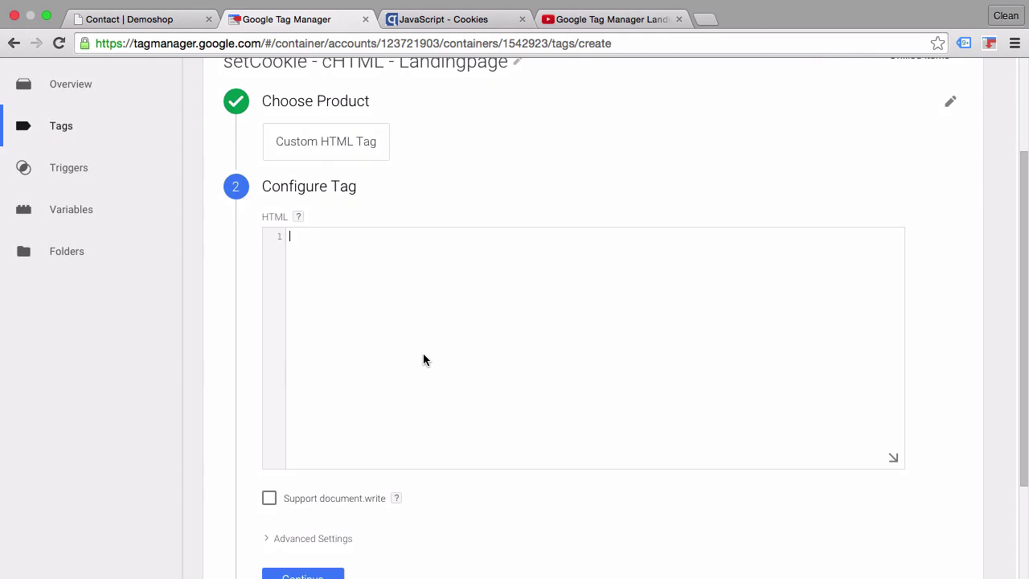
pyautogui.write('<>')
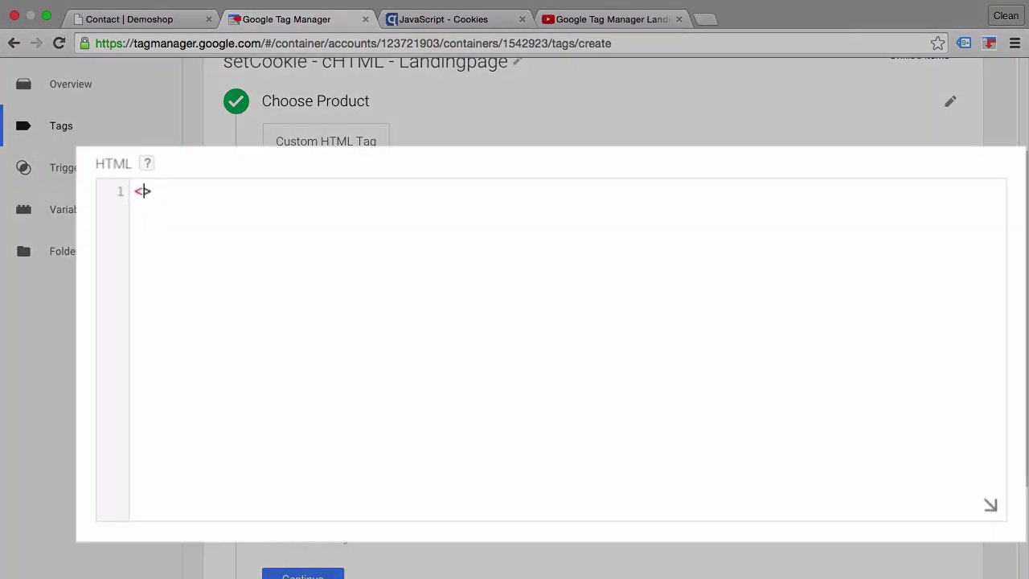
pyautogui.write('script>')
pyautogui.press('Return')
pyautogui.write('<')
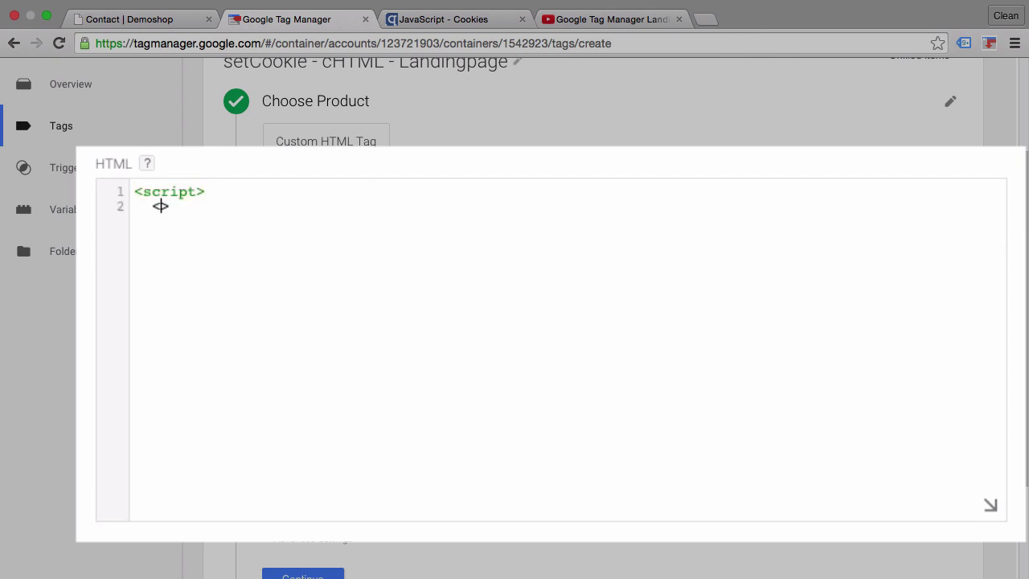
pyautogui.write('/script')
pyautogui.click(206, 192)
pyautogui.press('Return')
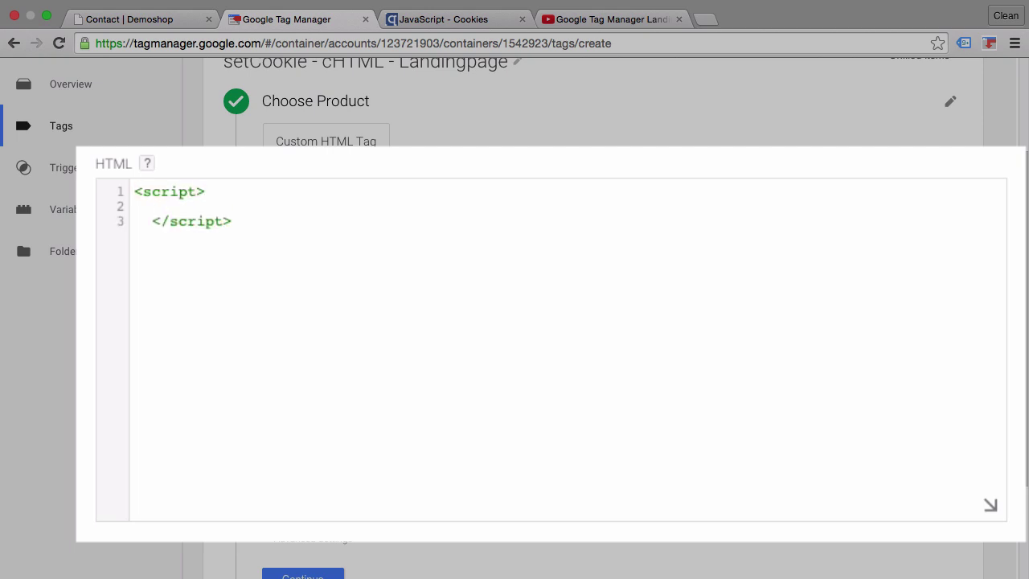
# Paste the copied createCookie function between the script tags and add a new line after its closing brace.
pyautogui.rightClick(224, 199)
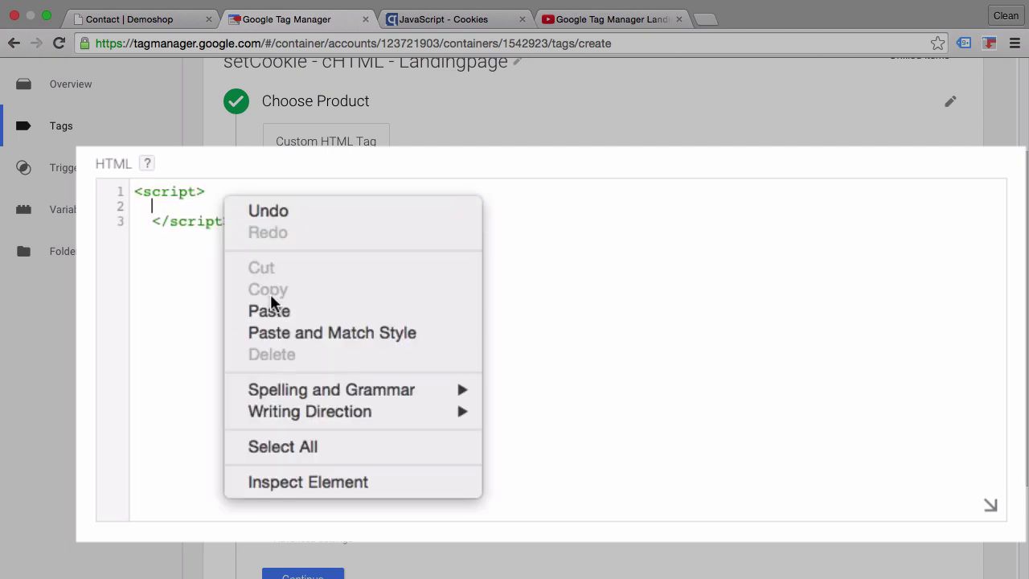
pyautogui.click(271, 312)
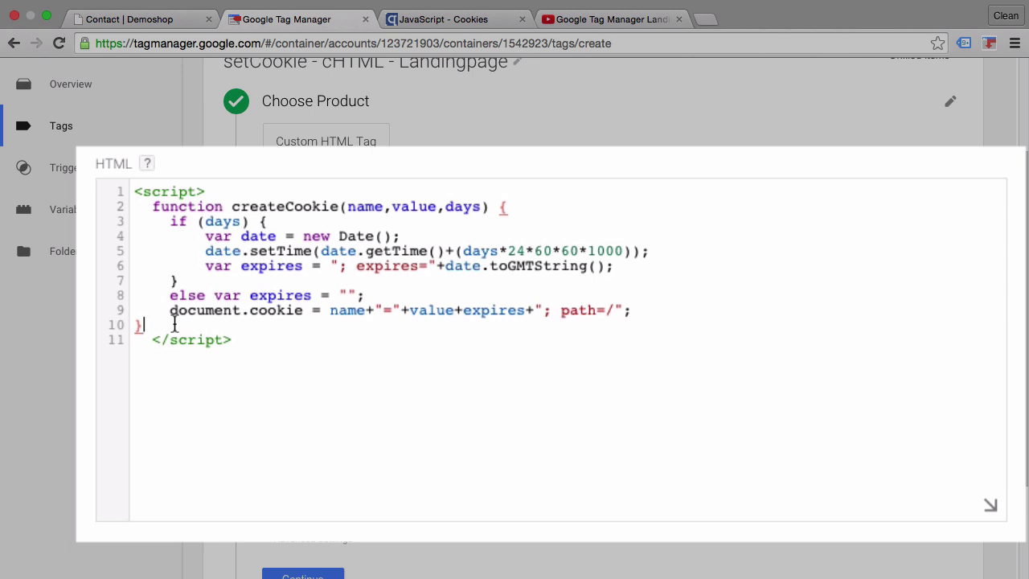
pyautogui.press('Return')
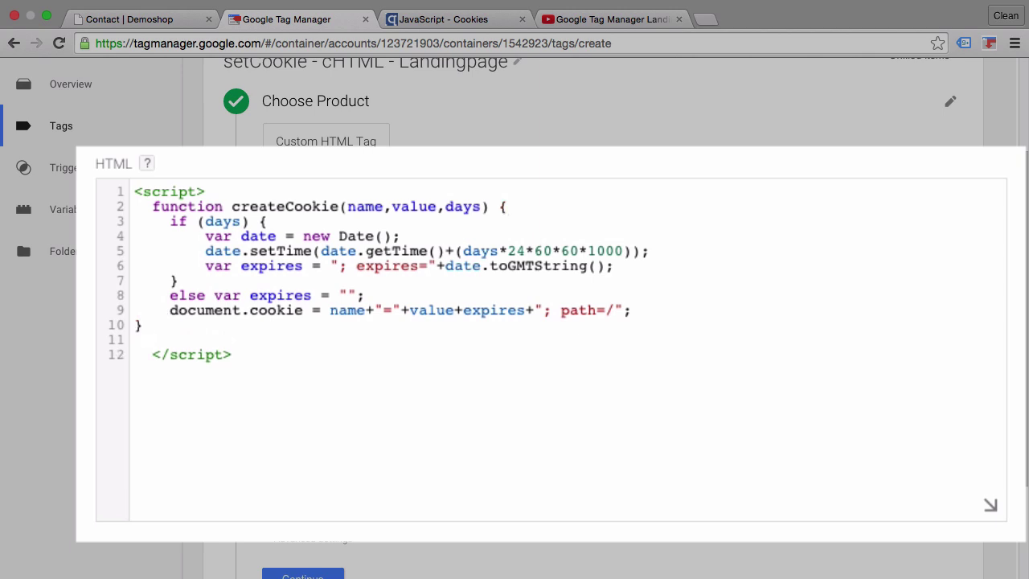
# Add a createCookie call below the function with "LandingPage" as the name and an empty string as the value.
pyautogui.write('createCookie(')
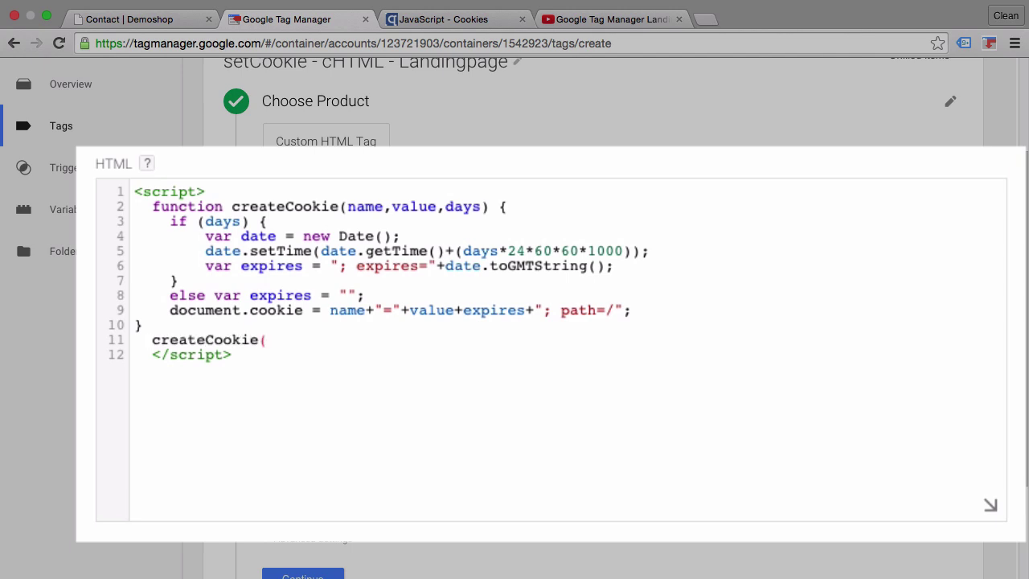
pyautogui.write('"Lan')
pyautogui.write('dingPa')
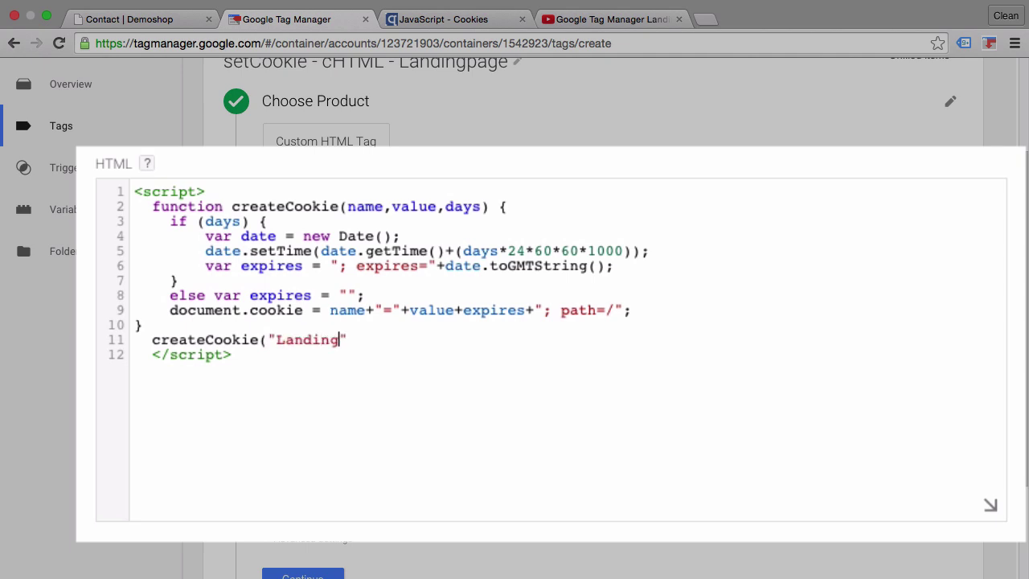
pyautogui.write('ge","",')
pyautogui.write(')')
# Fill the value argument of the createCookie call with the variable {{Page Path}}.
pyautogui.press('Left')
pyautogui.press('Left')
pyautogui.press('Left')
pyautogui.write('{{Pag')
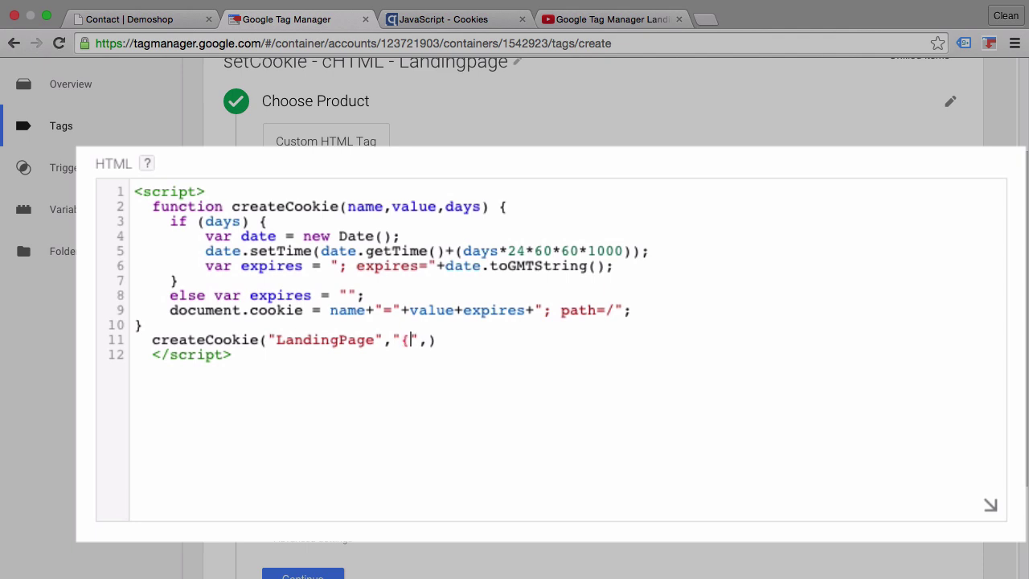
pyautogui.write('}}')
pyautogui.press('Left')
pyautogui.press('Left')
pyautogui.write('PagePath')
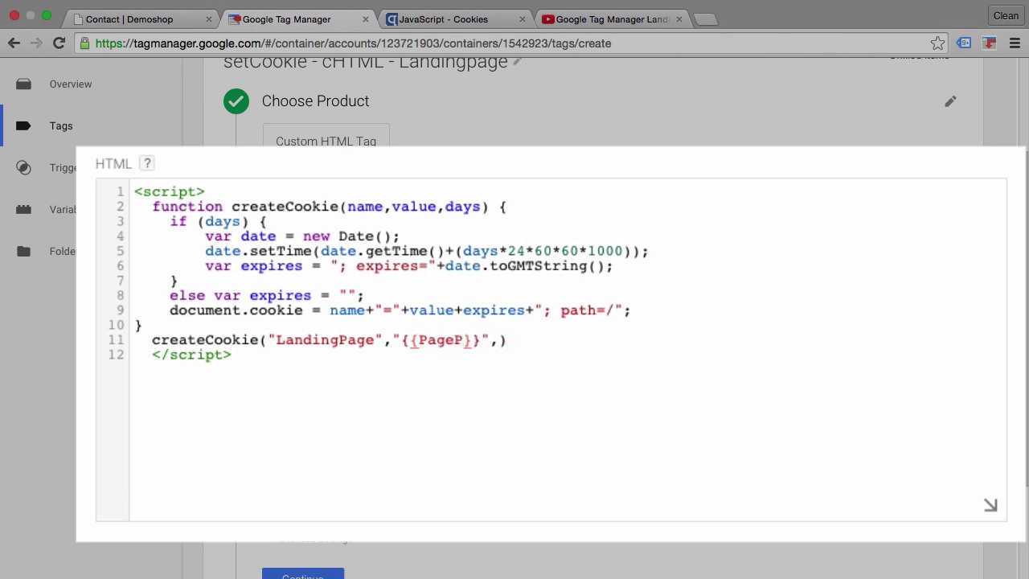
pyautogui.press('Left')
pyautogui.press('Left')
pyautogui.press('Left')
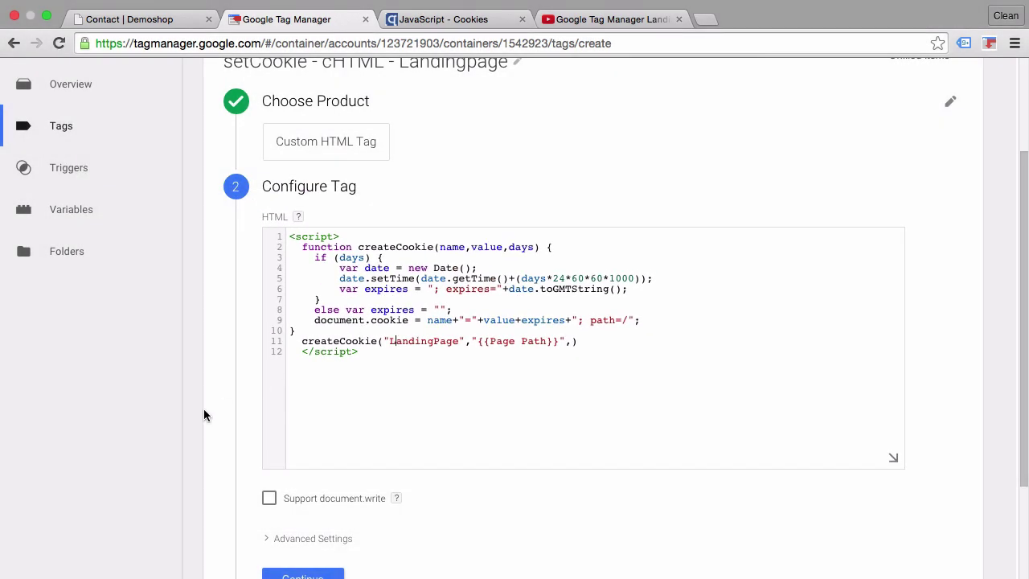
# Accept the tag configuration and assign the existing Landingpage page view trigger to the tag.
pyautogui.scroll(-4, 197, 416)
pyautogui.click(341, 439)
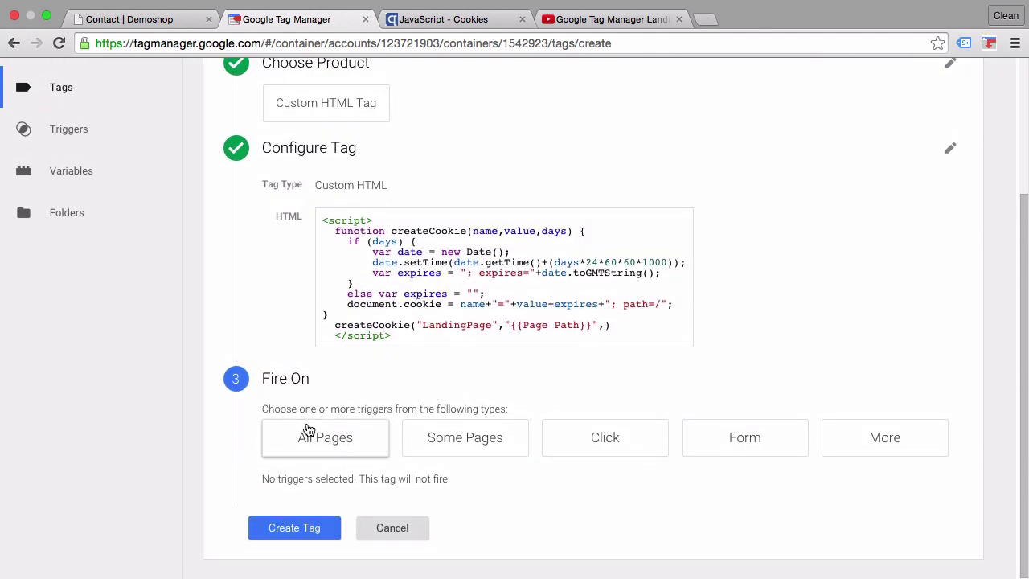
pyautogui.click(862, 425)
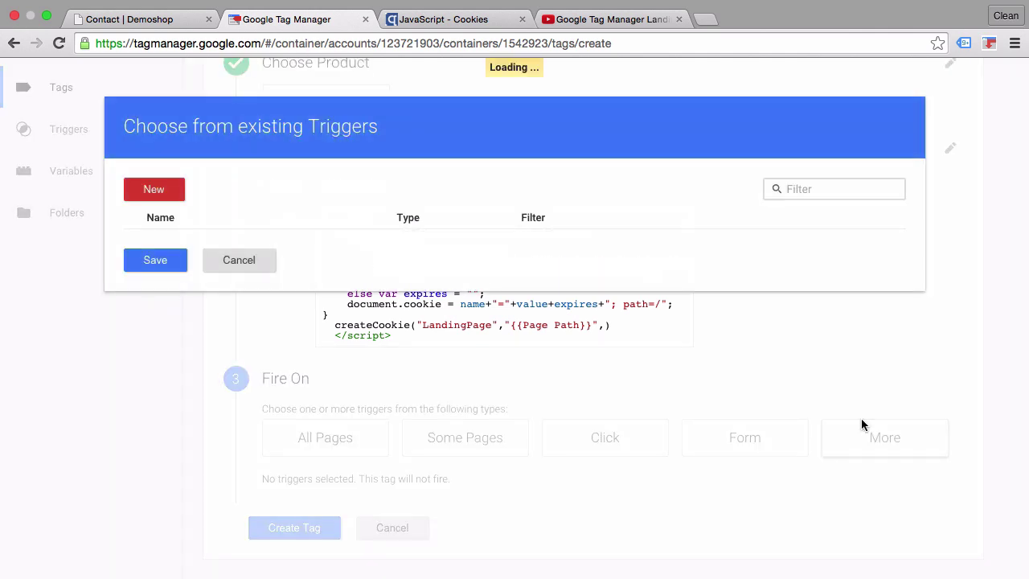
pyautogui.click(134, 267)
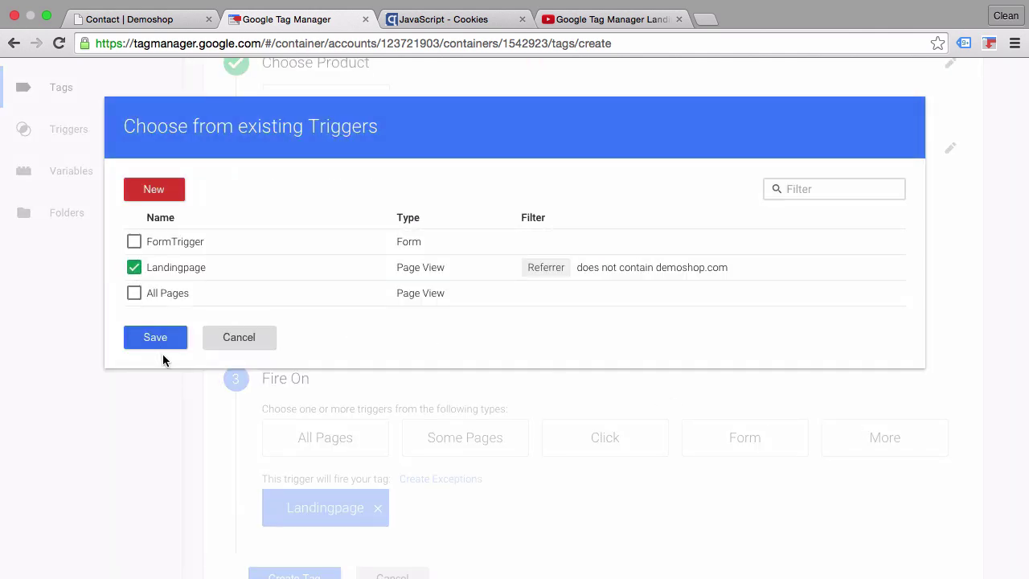
pyautogui.click(161, 338)
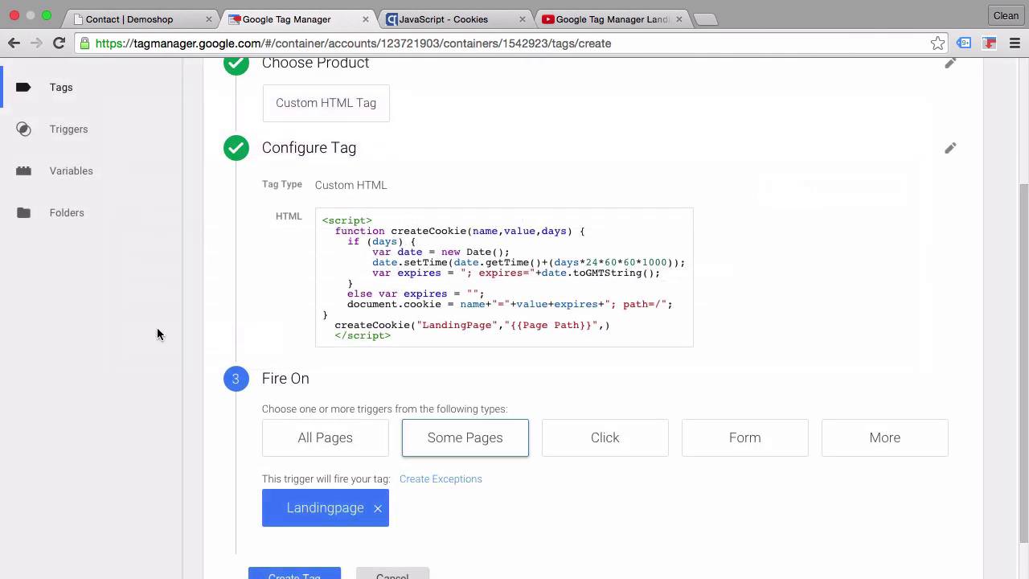
# Look at the YouTube video on the Landing Page trigger and the shop's Contact page, and return to the tag.
pyautogui.click(600, 21)
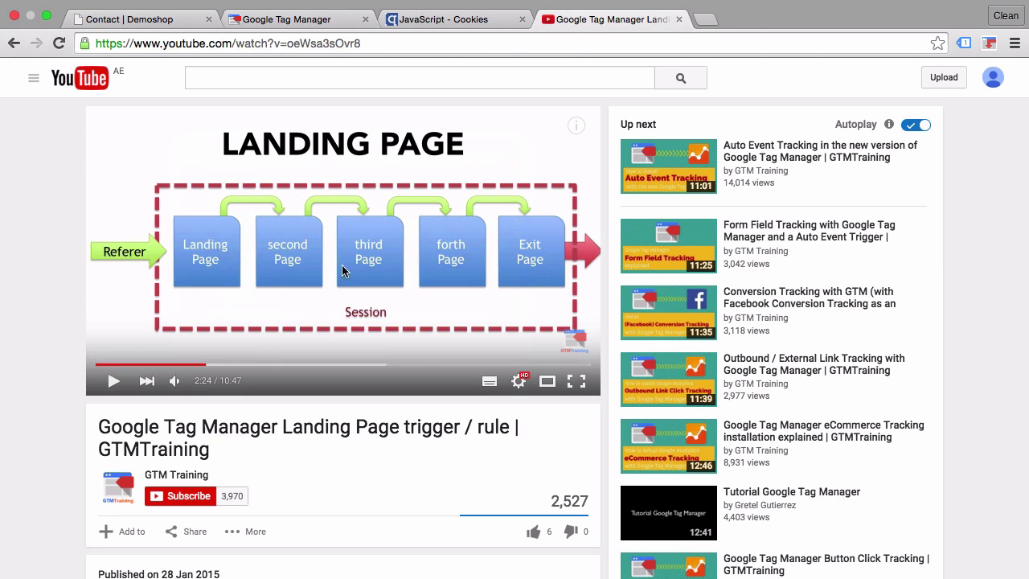
pyautogui.click(171, 29)
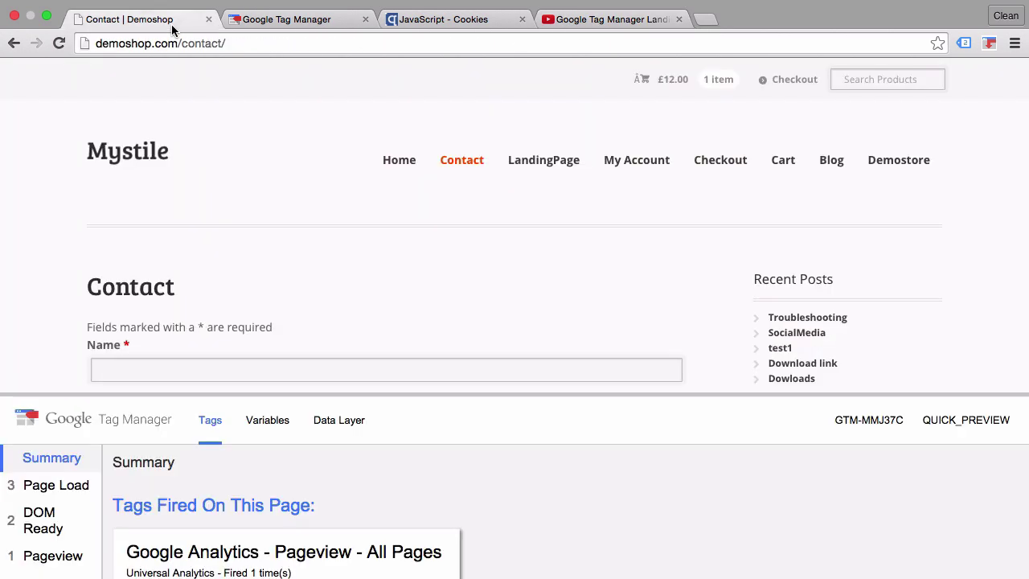
pyautogui.click(301, 19)
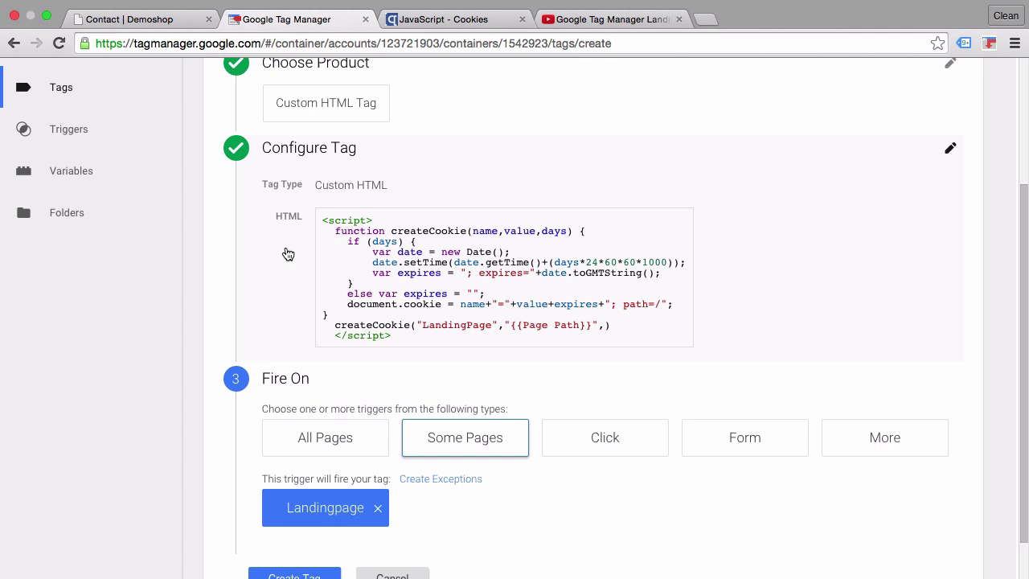
# Create the tag and refresh the container's preview mode.
pyautogui.scroll(-2, 198, 495)
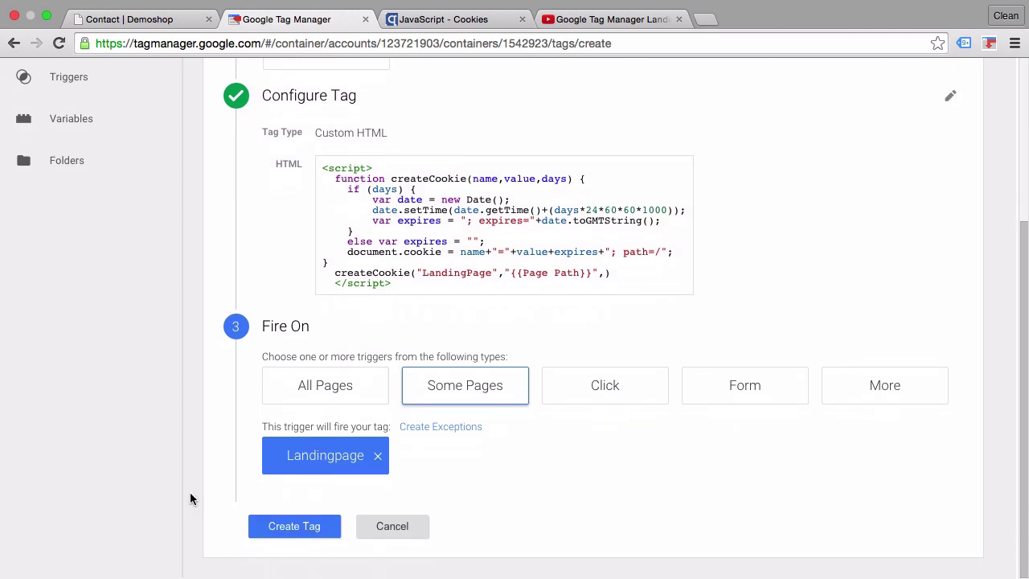
pyautogui.click(310, 534)
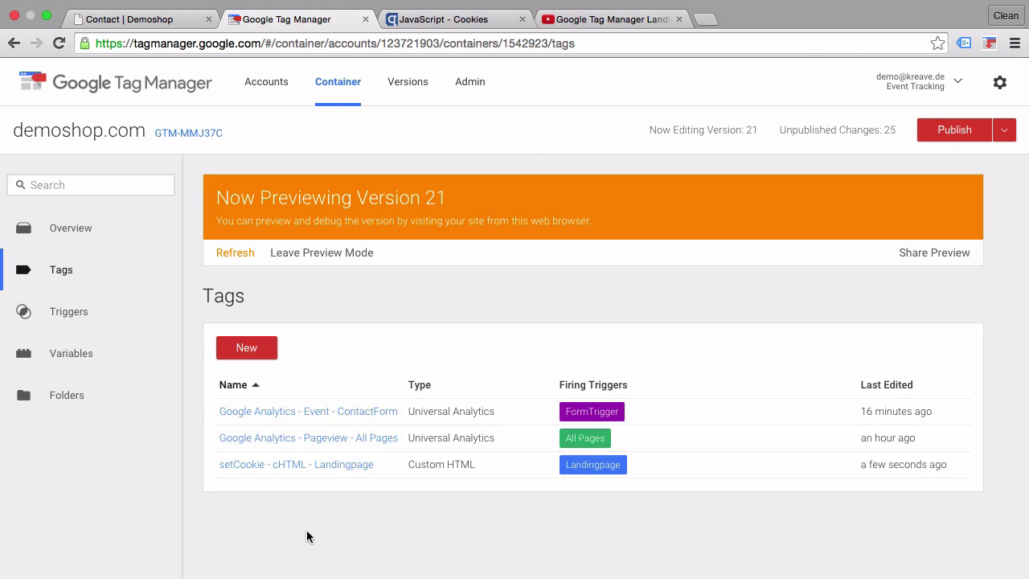
pyautogui.click(224, 256)
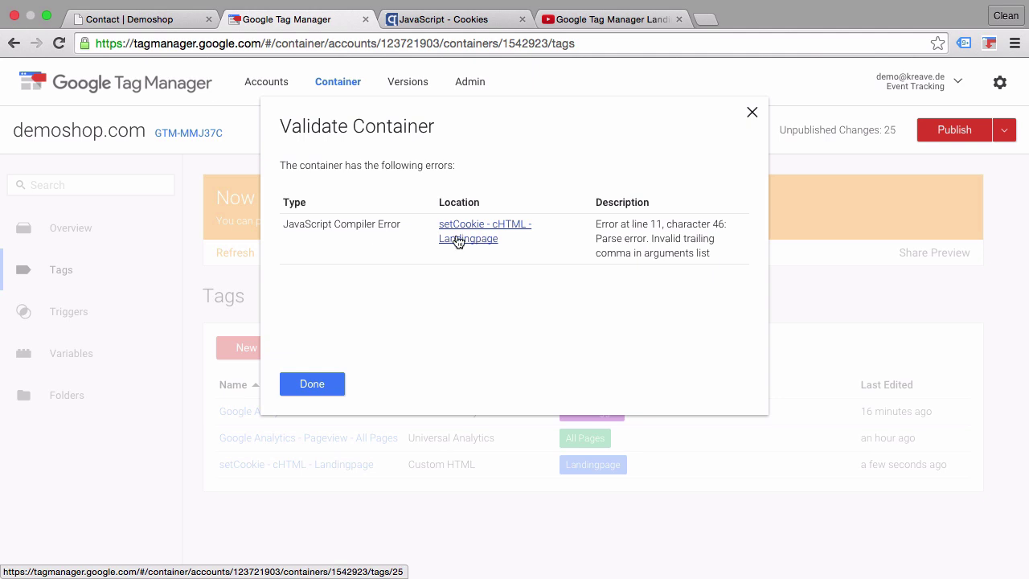
# Open the setCookie tag from the validation error, remove the trailing comma after "{{Page Path}}" in the createCookie call, and save the tag.
pyautogui.click(459, 242)
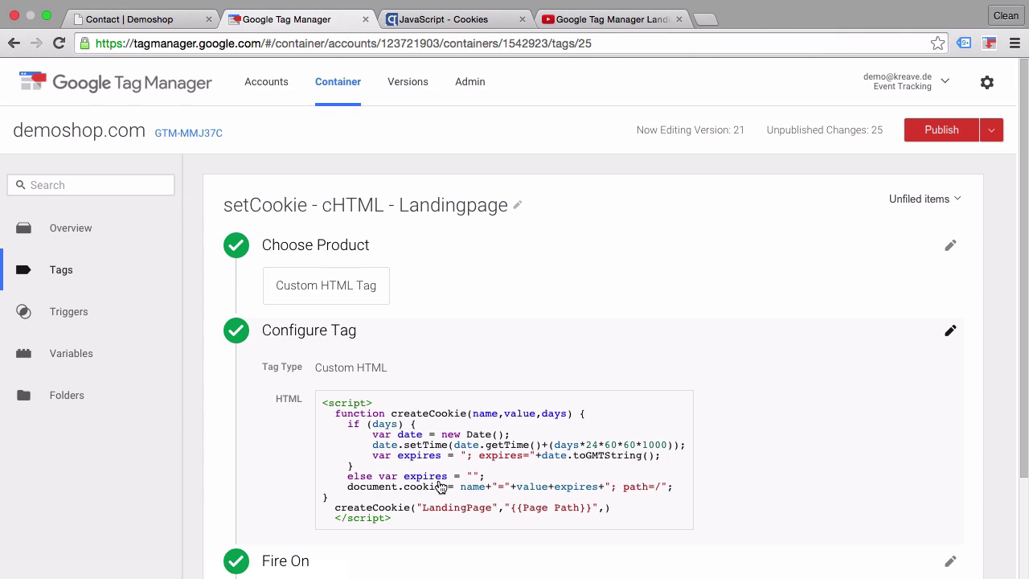
pyautogui.click(440, 488)
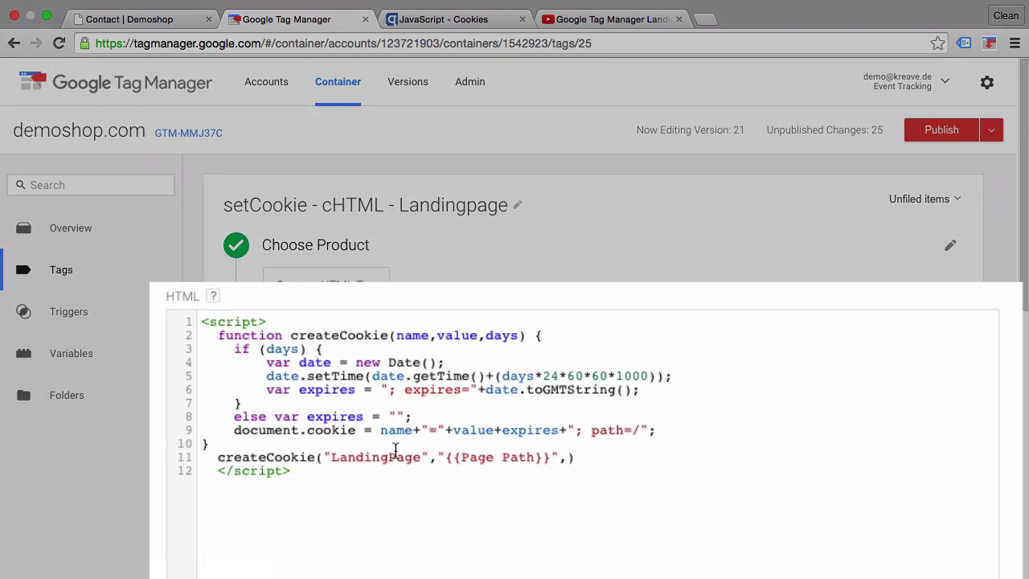
pyautogui.click(569, 457)
pyautogui.scroll(-10, 322, 539)
pyautogui.click(287, 396)
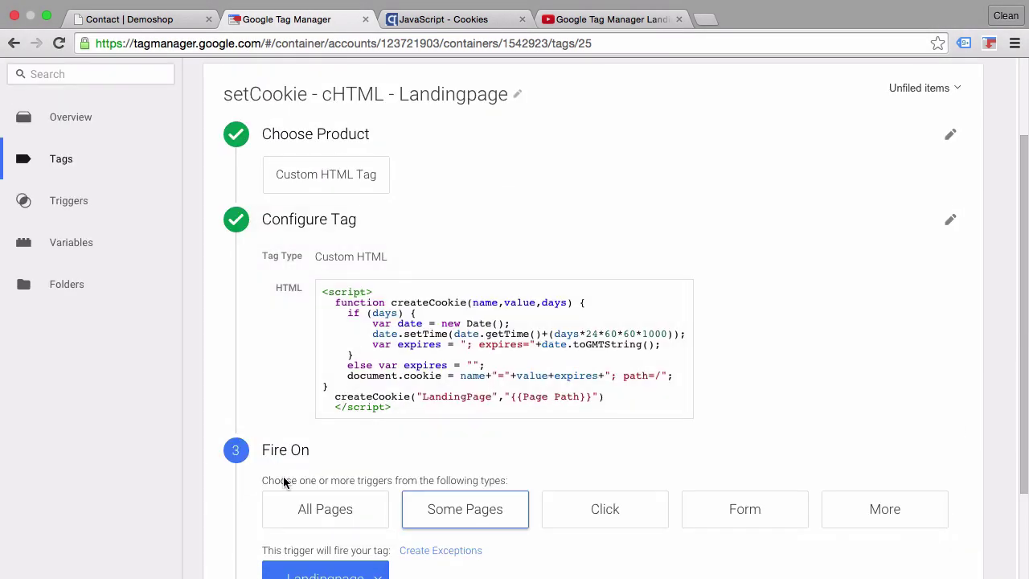
pyautogui.scroll(-2, 283, 477)
pyautogui.click(285, 528)
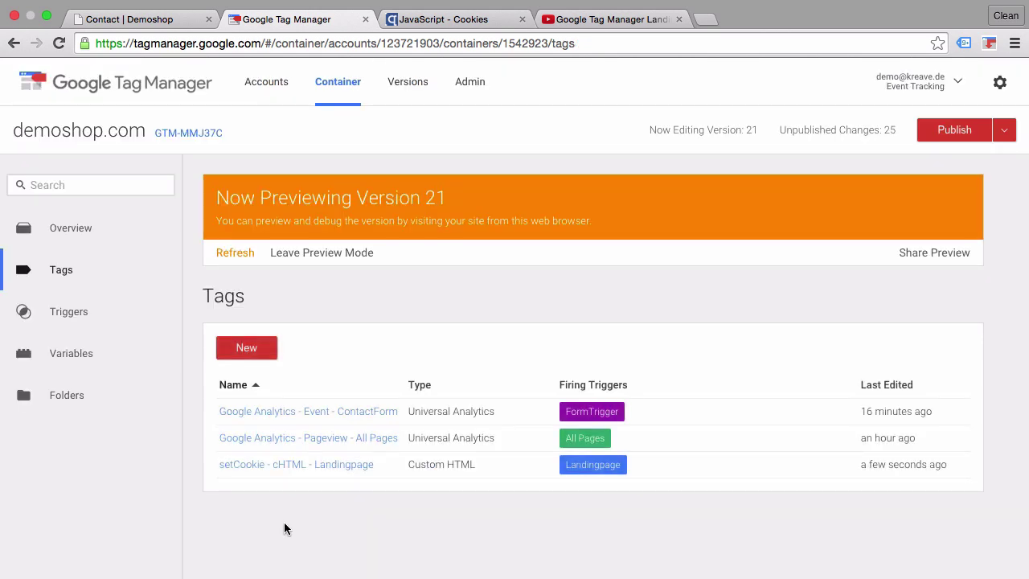
# Refresh the container's preview mode again and open the home page of the shop.
pyautogui.click(230, 259)
pyautogui.click(172, 18)
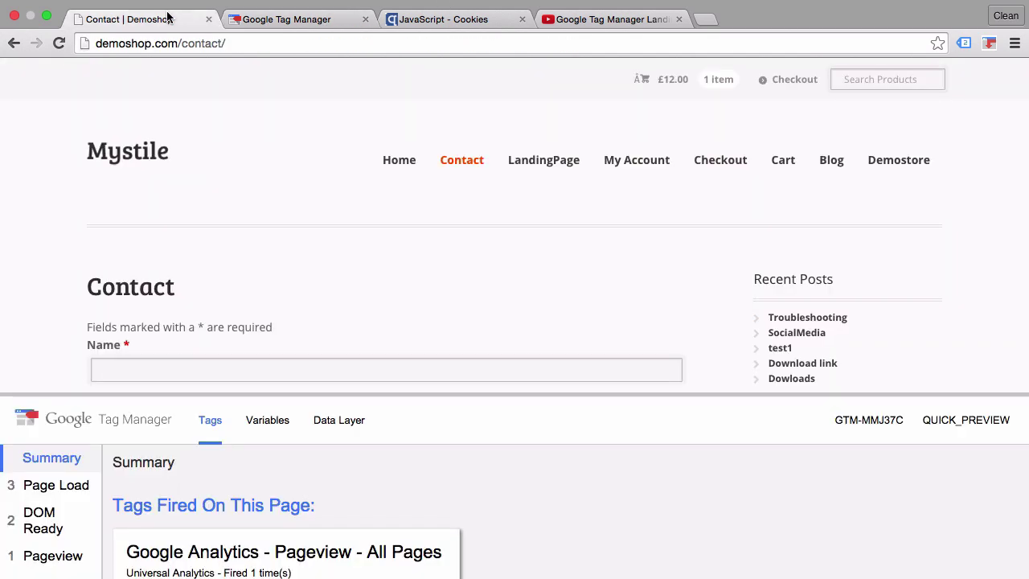
pyautogui.click(129, 151)
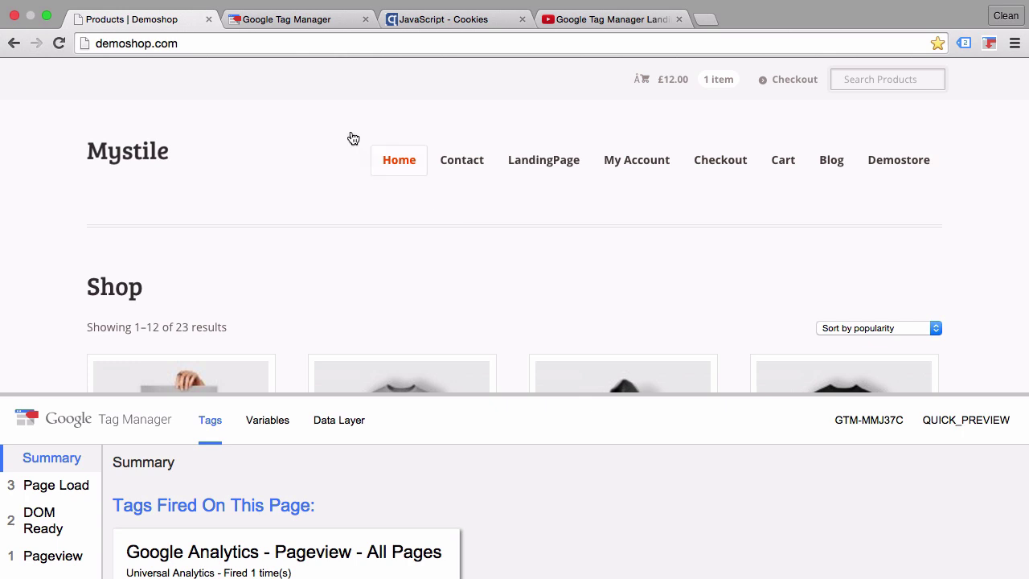
# Enter the shop through the first result of a google.com search for demoshop.com and check which tags fired on the page.
pyautogui.click(240, 50)
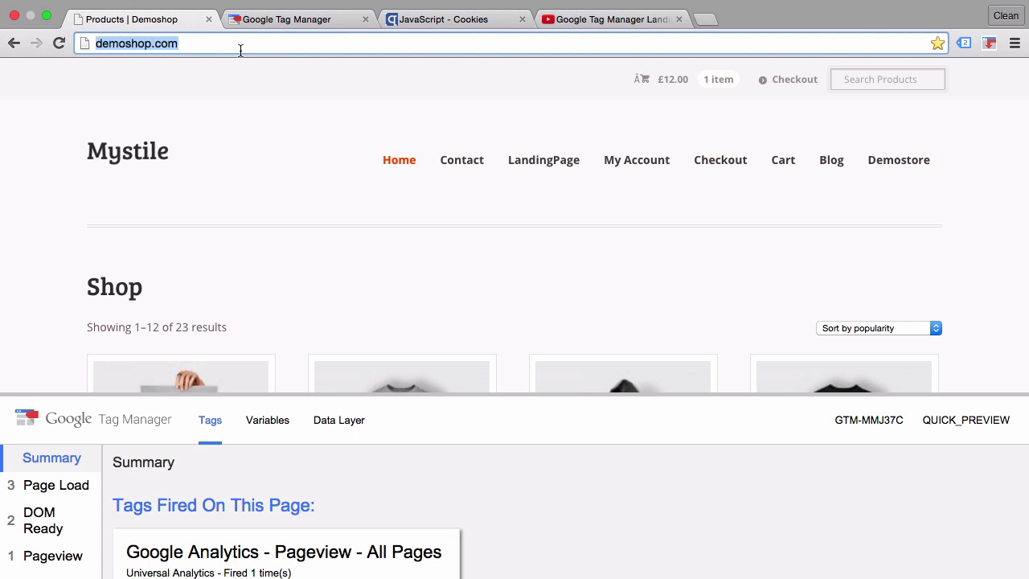
pyautogui.write('google.com')
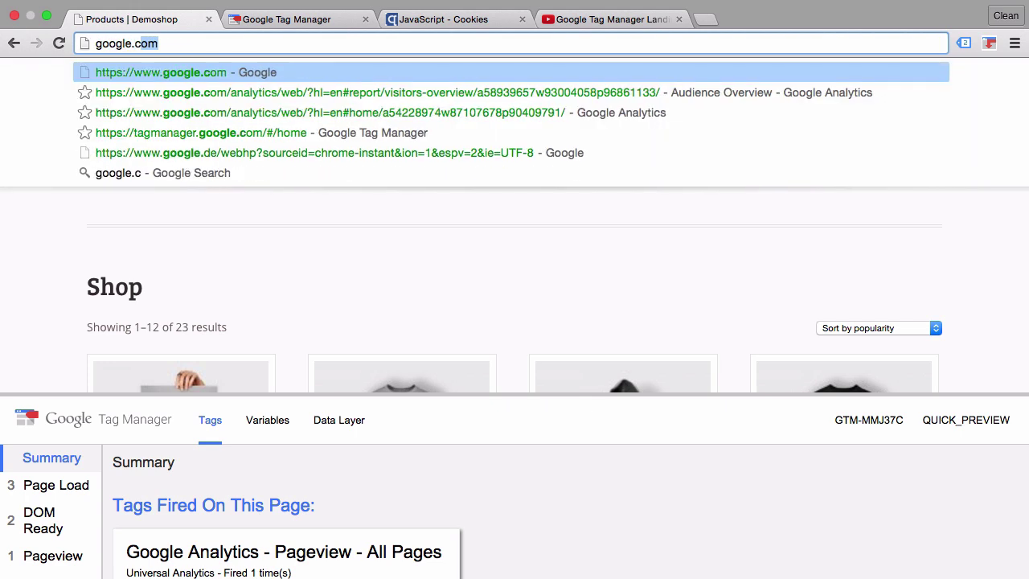
pyautogui.press('Return')
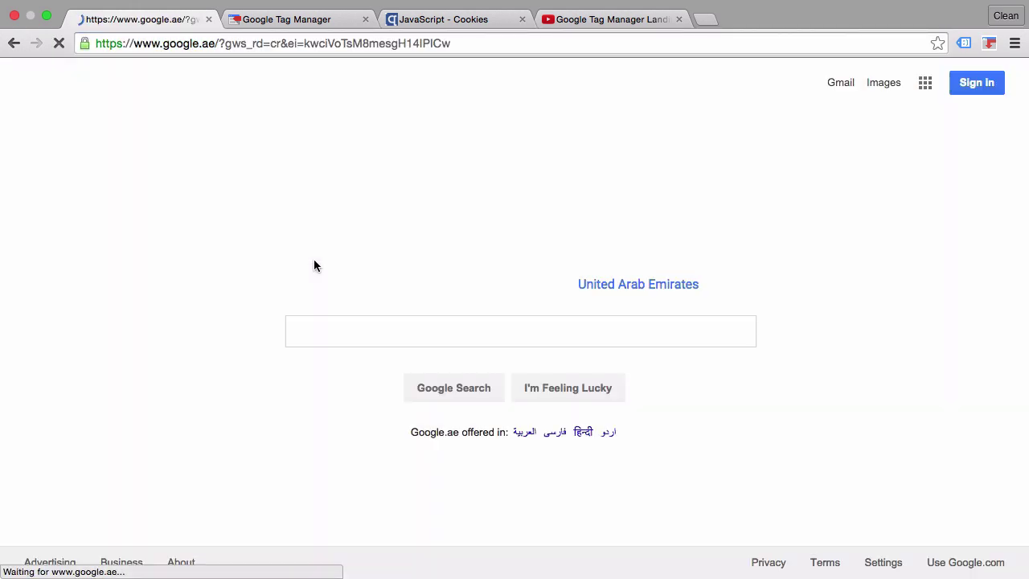
pyautogui.write('demoshop.com')
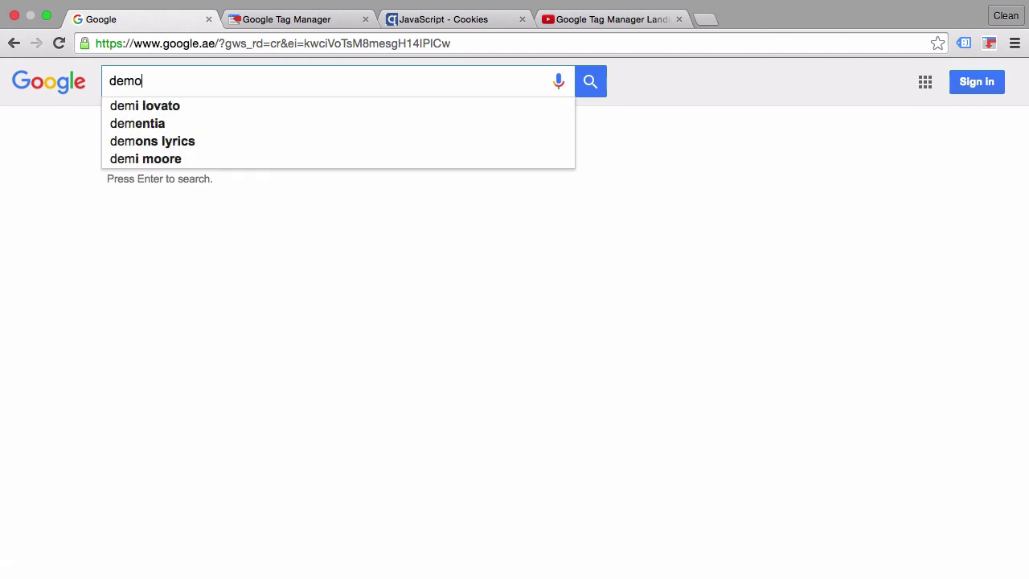
pyautogui.press('Return')
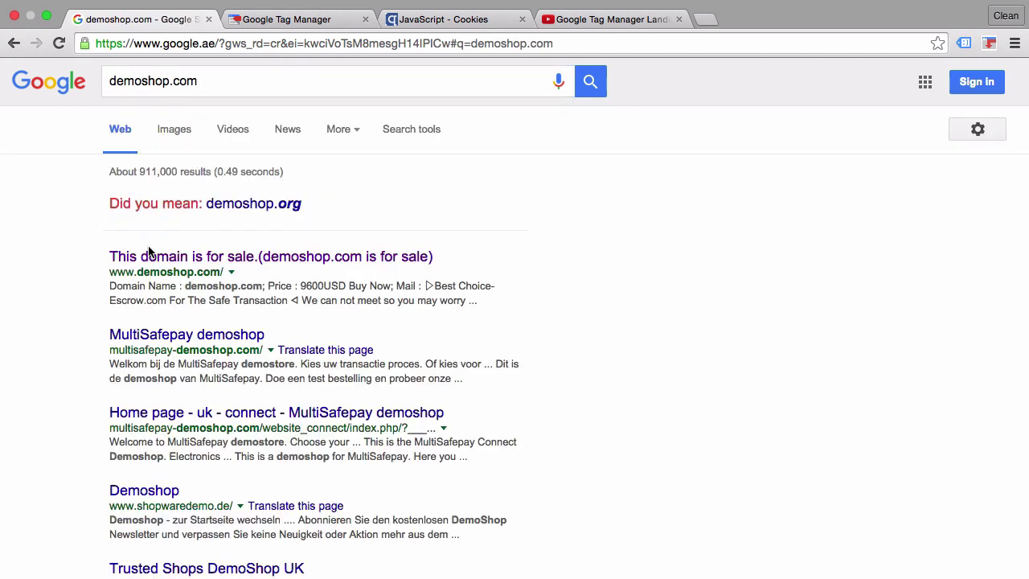
pyautogui.click(151, 258)
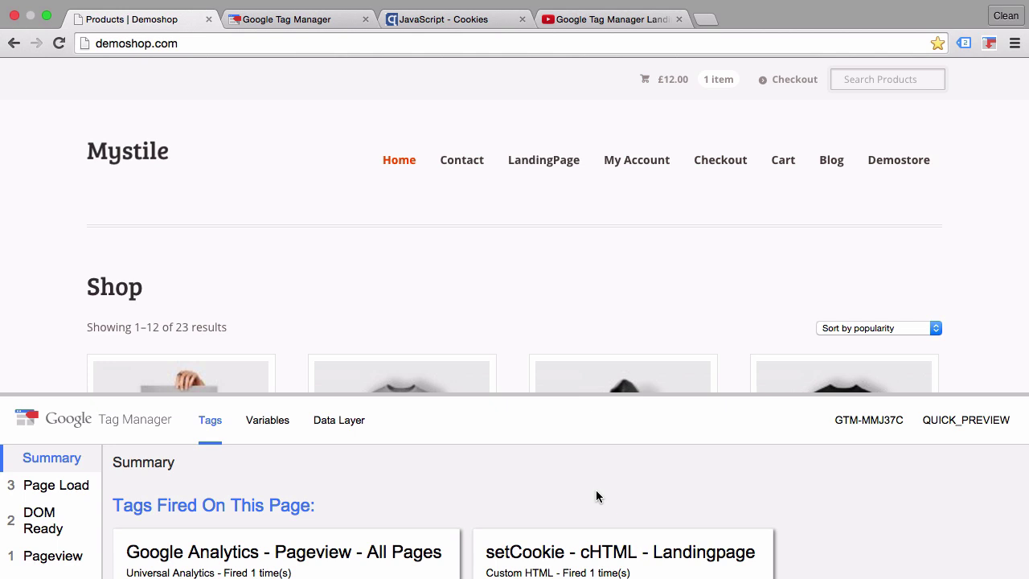
pyautogui.scroll(-1, 596, 490)
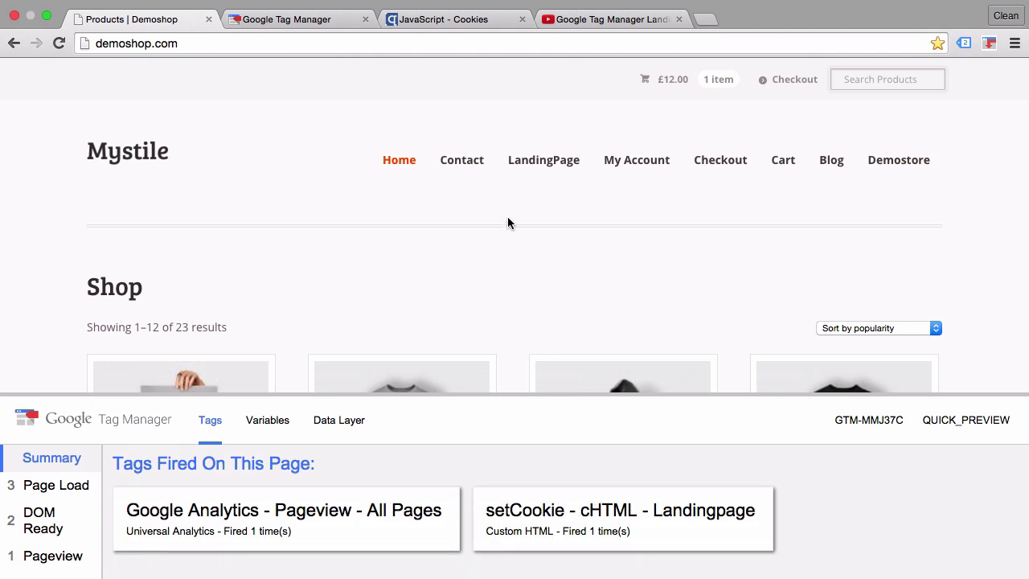
# Inspect the cookies stored for demoshop.com in the browser's developer tools, checking the LandingPage entry, and close the tools.
pyautogui.moveTo(221, 6)
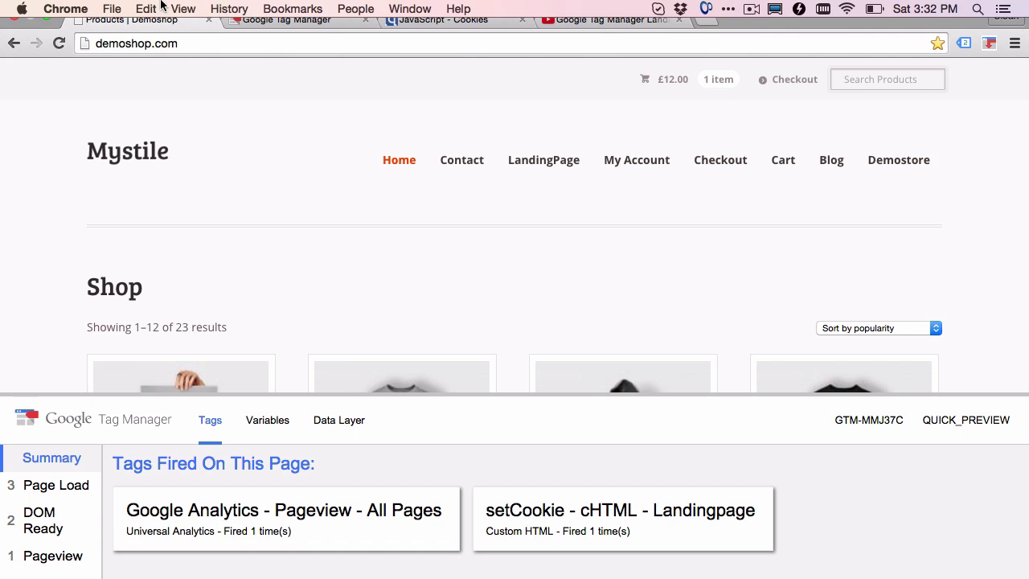
pyautogui.click(186, 9)
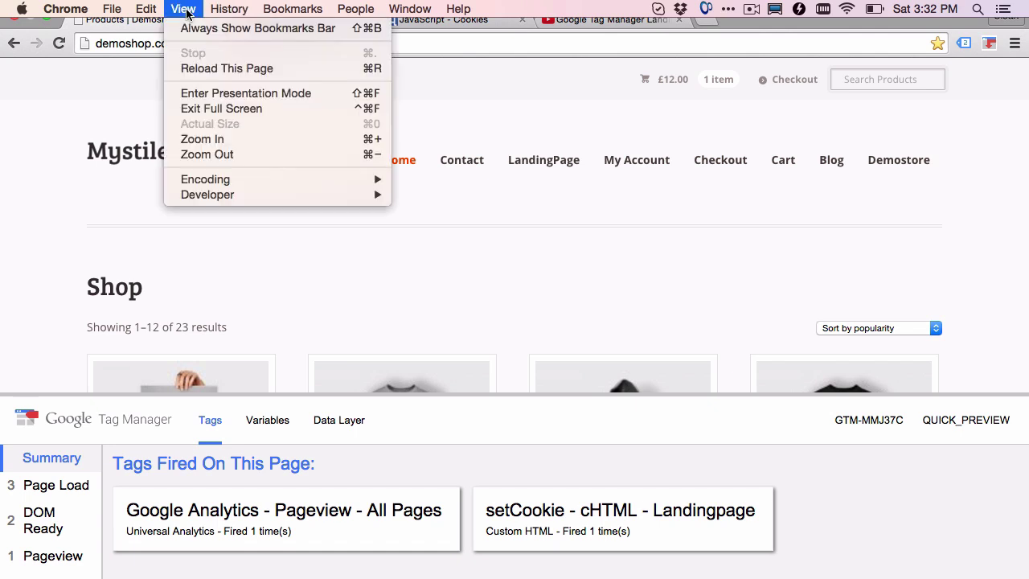
pyautogui.moveTo(369, 194)
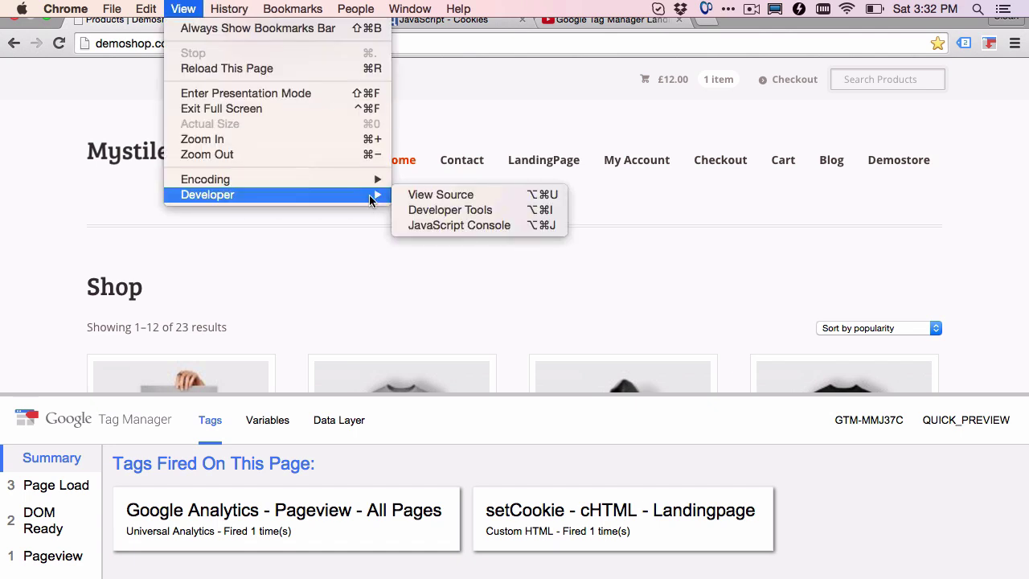
pyautogui.click(445, 208)
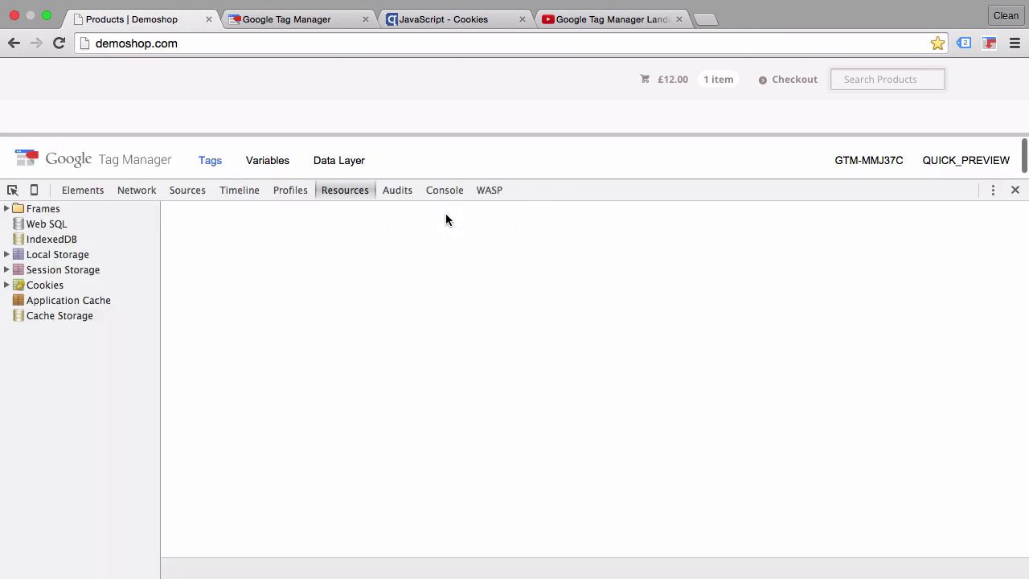
pyautogui.click(6, 284)
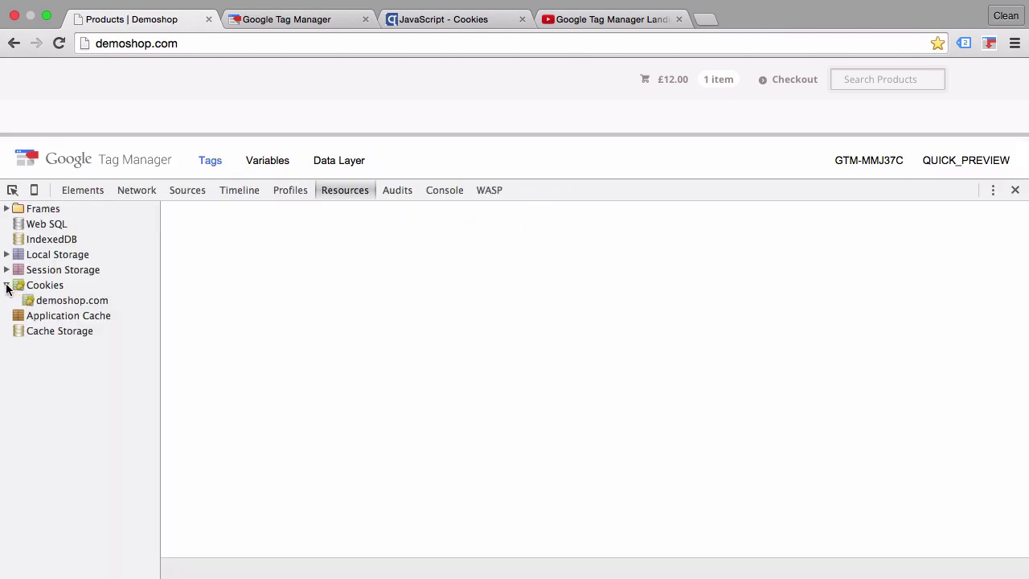
pyautogui.click(79, 301)
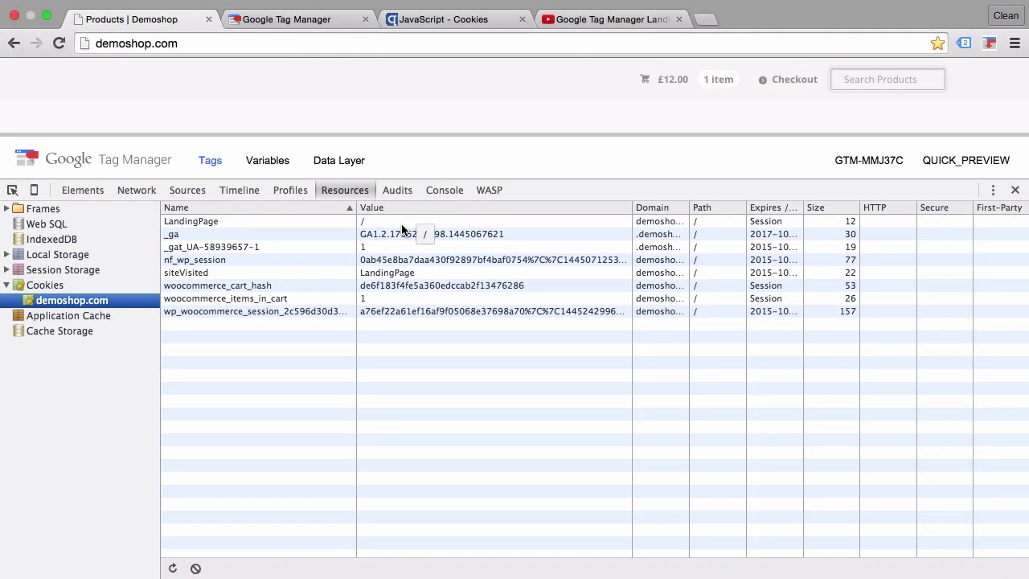
pyautogui.click(1015, 189)
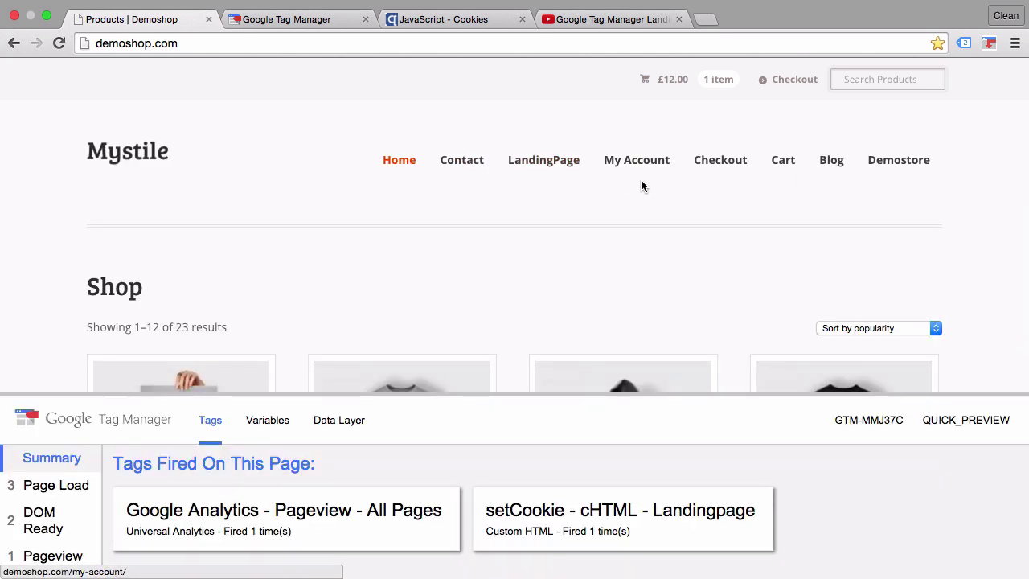
# Browse the shop from the cart through the Flying Ninja product page to the Contact page.
pyautogui.click(784, 165)
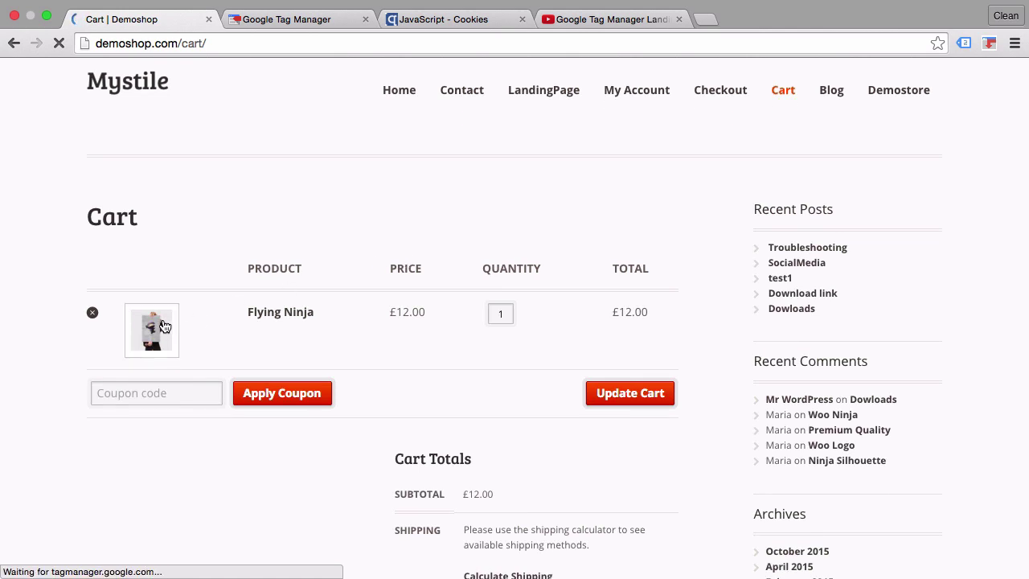
pyautogui.click(163, 326)
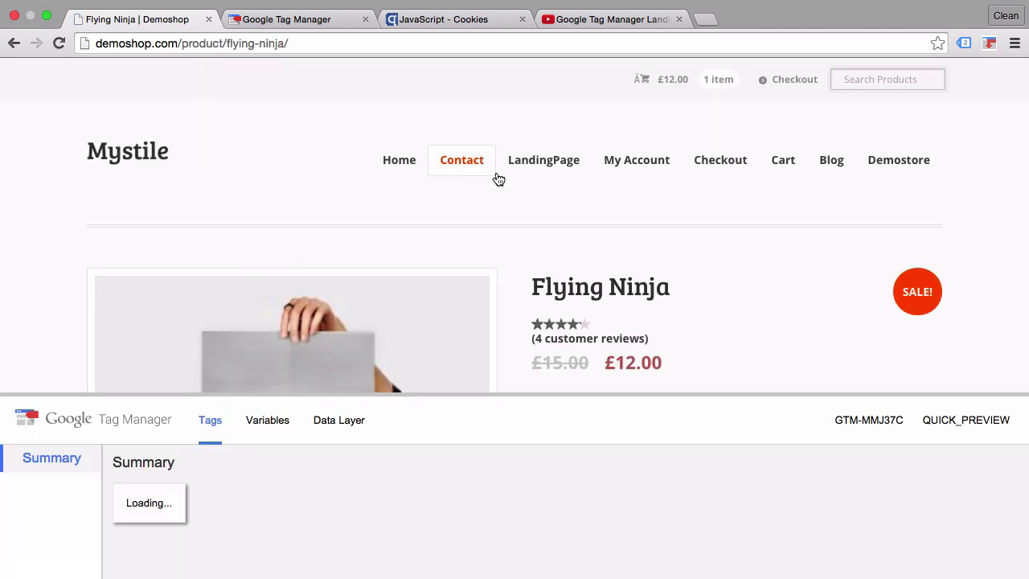
pyautogui.click(484, 175)
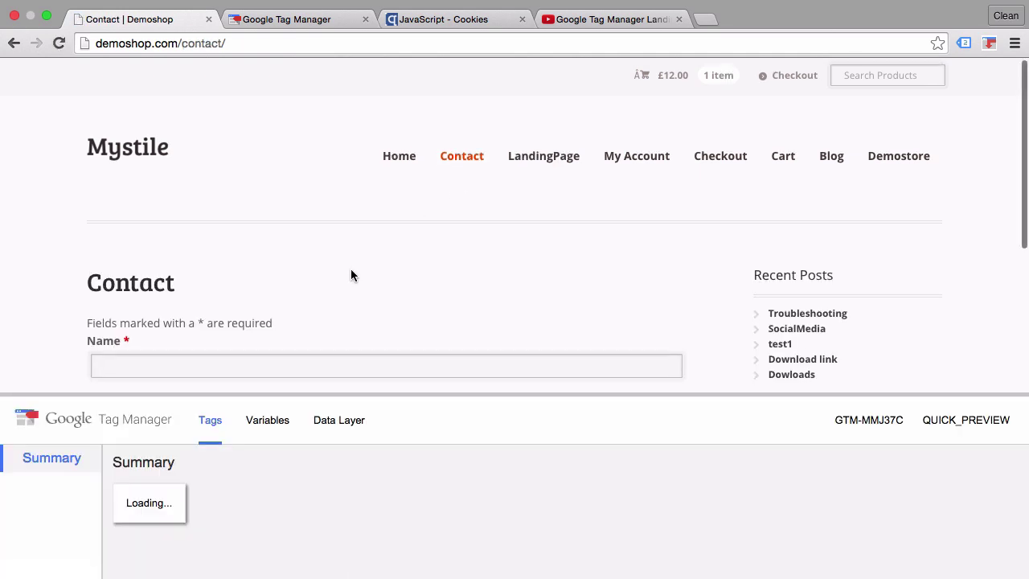
pyautogui.scroll(-5, 351, 276)
pyautogui.scroll(-4, 350, 276)
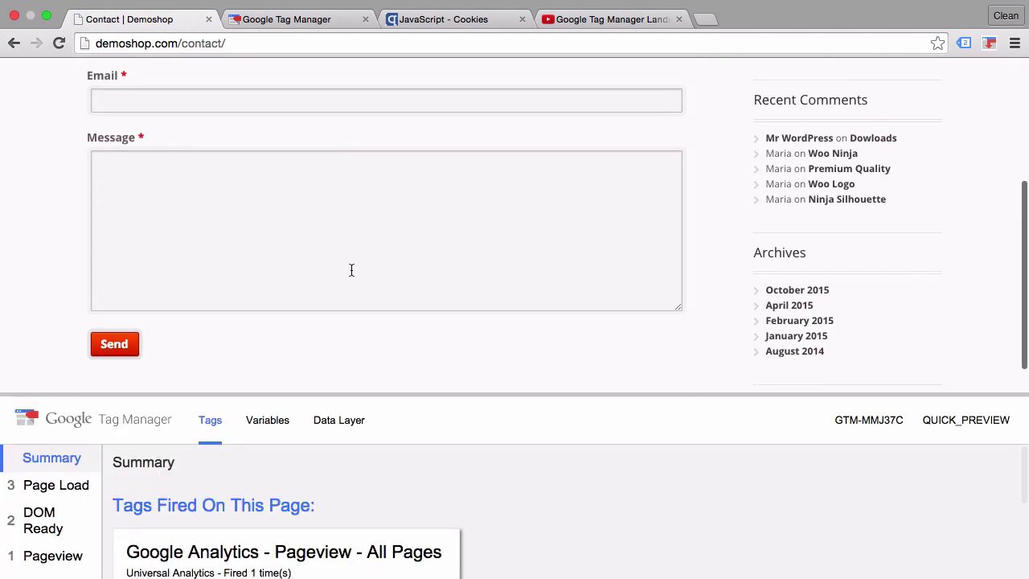
# Start a new user-defined variable in the Google Tag Manager container and name it LandingPageCookie.
pyautogui.click(266, 21)
pyautogui.click(76, 351)
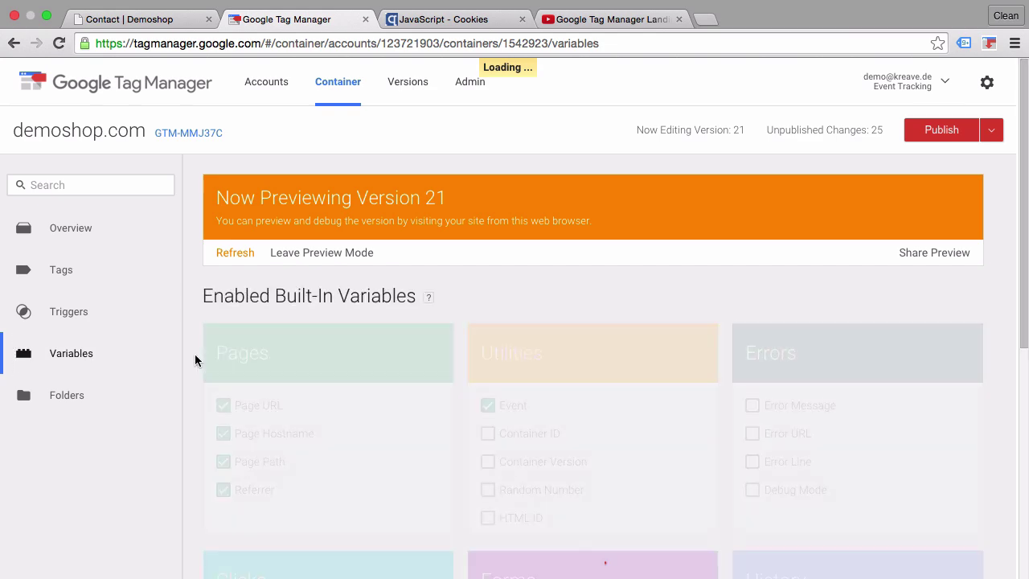
pyautogui.scroll(-5, 195, 361)
pyautogui.click(262, 470)
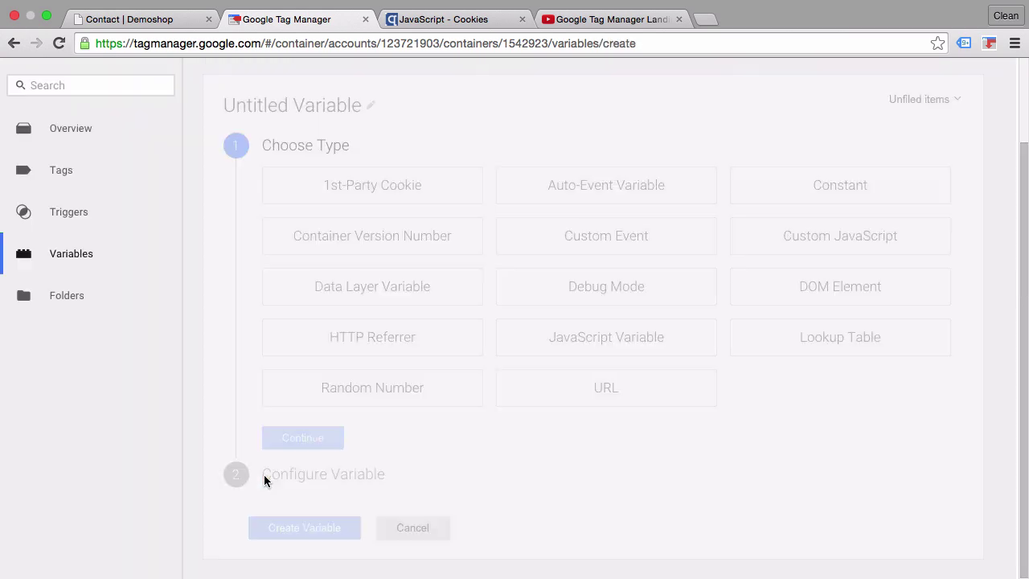
pyautogui.click(258, 103)
pyautogui.press('super+a')
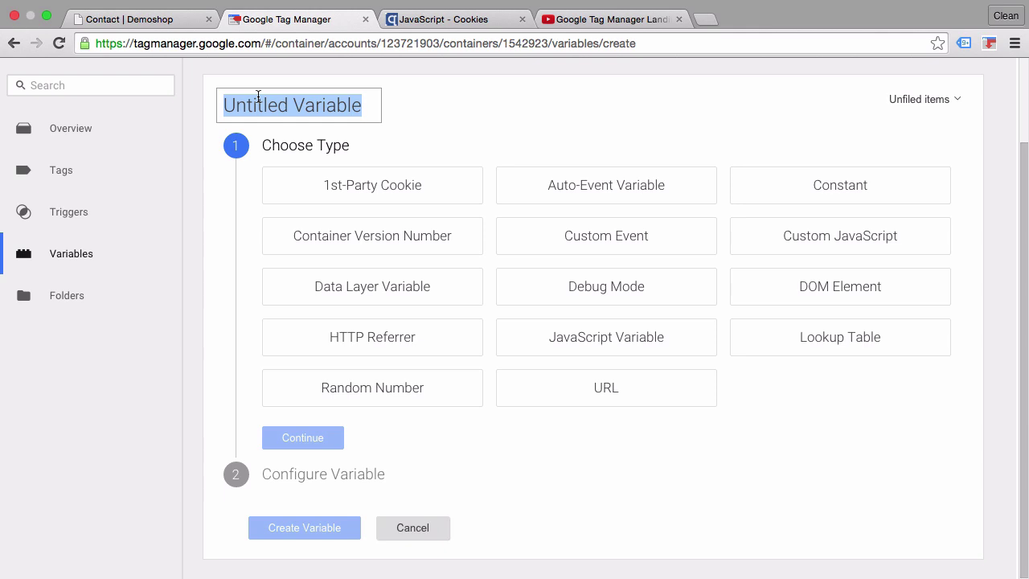
pyautogui.write('L')
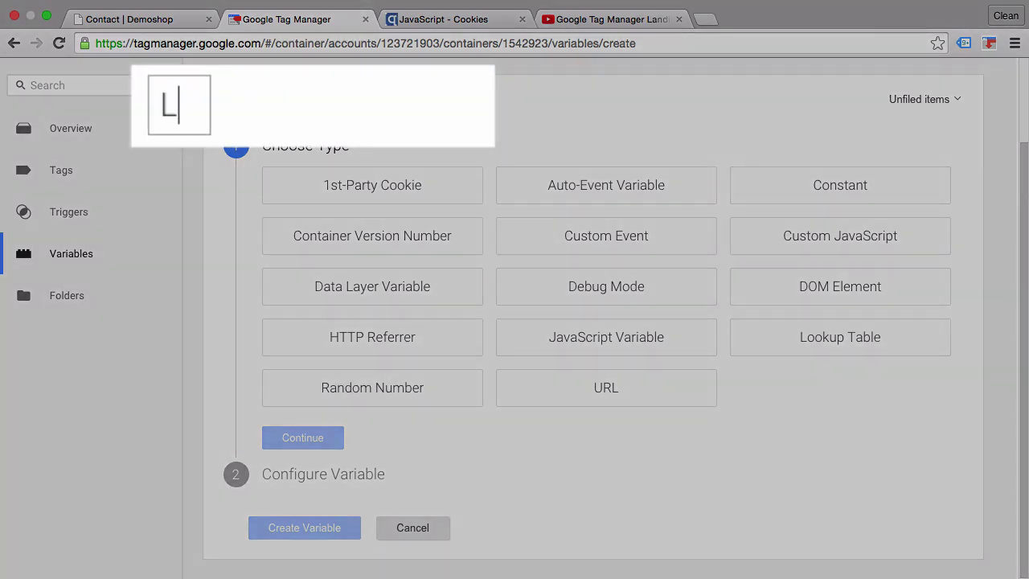
pyautogui.write('andingPagecook')
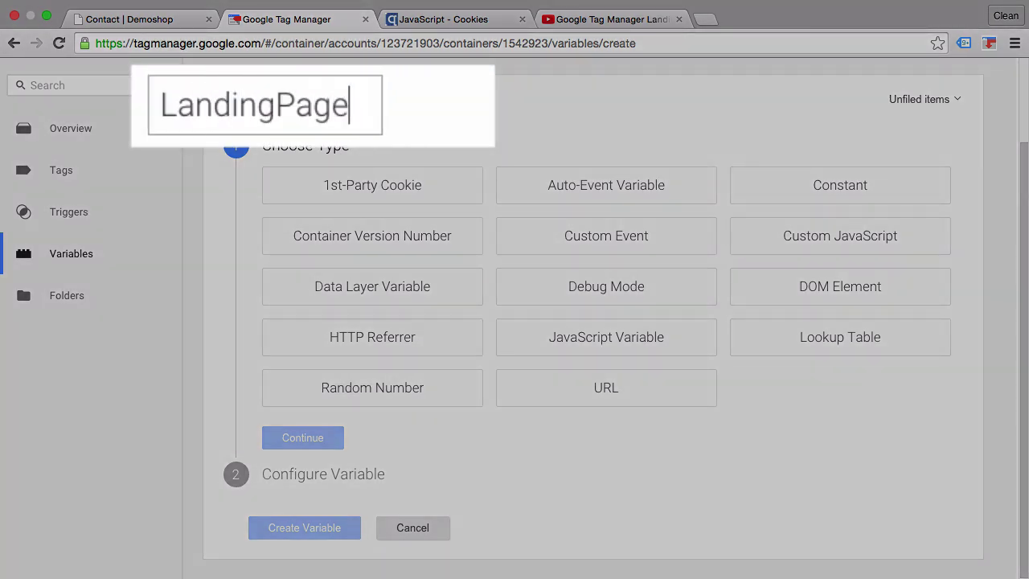
pyautogui.press('BackSpace')
pyautogui.press('BackSpace')
pyautogui.press('BackSpace')
pyautogui.press('BackSpace')
pyautogui.write('Cookie')
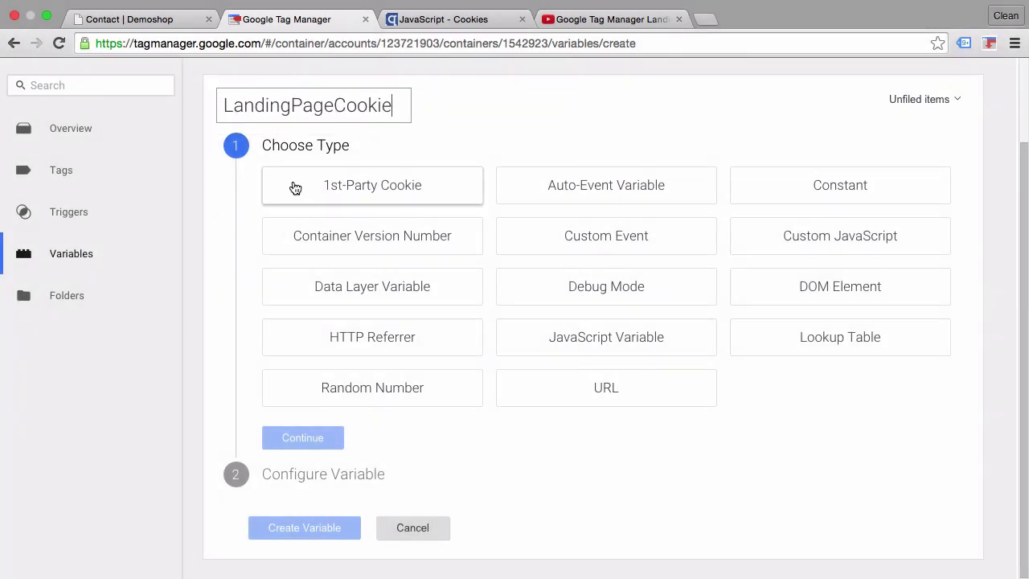
# Make the variable a 1st-Party Cookie type with the cookie name "Landingpage" and create it.
pyautogui.click(294, 194)
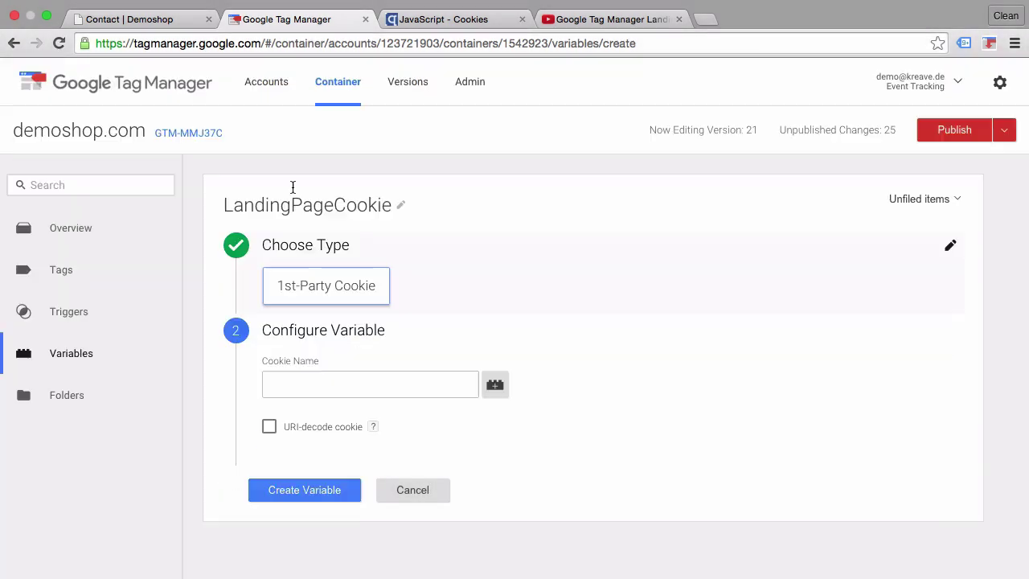
pyautogui.click(345, 389)
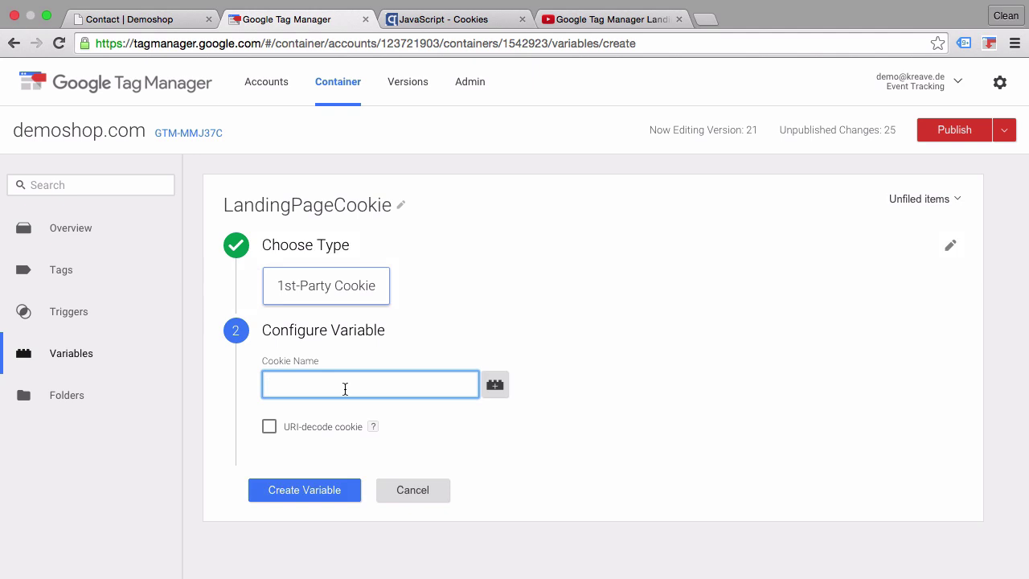
pyautogui.write('Landingpage')
pyautogui.click(340, 492)
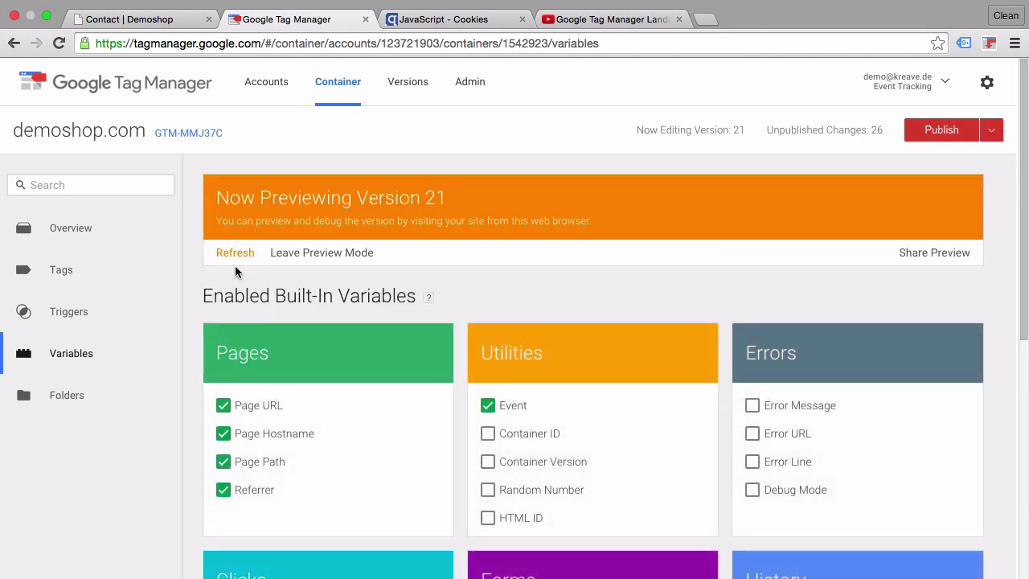
# Refresh the container's preview mode and reload the shop's Contact page.
pyautogui.click(234, 252)
pyautogui.click(161, 21)
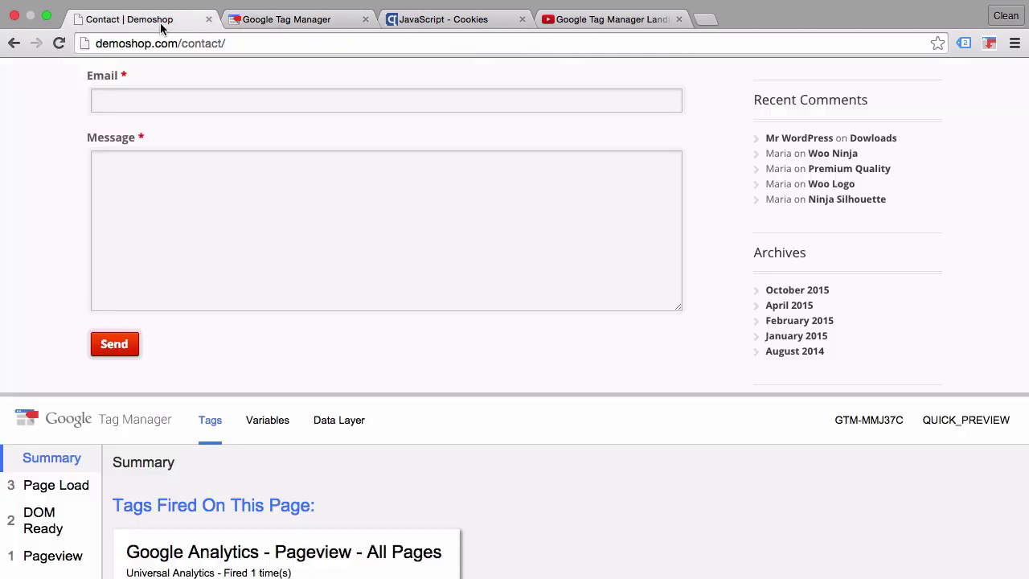
pyautogui.click(66, 47)
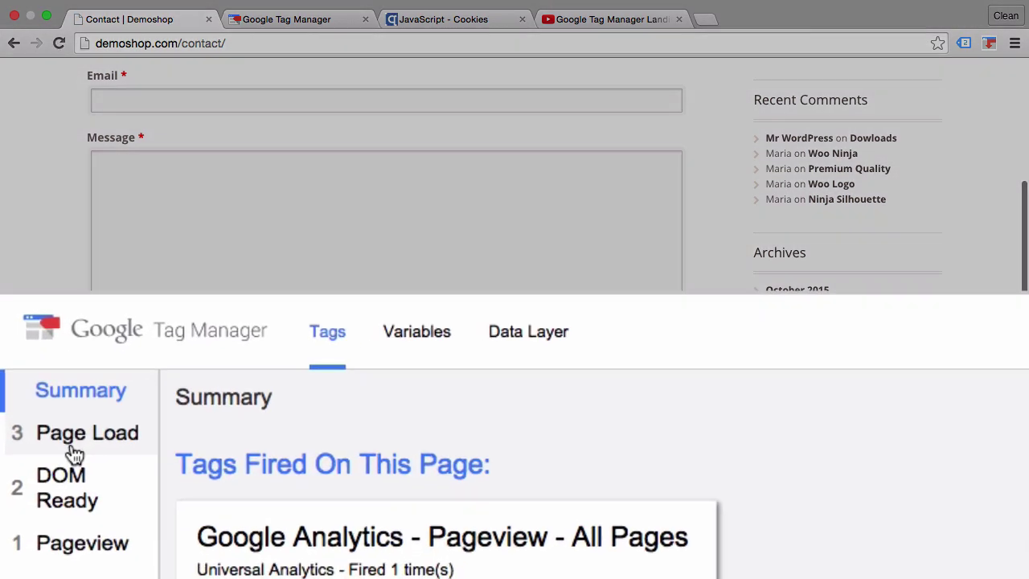
# Examine the value of the LandingPageCookie variable for the Page Load event in the preview debugger.
pyautogui.click(47, 499)
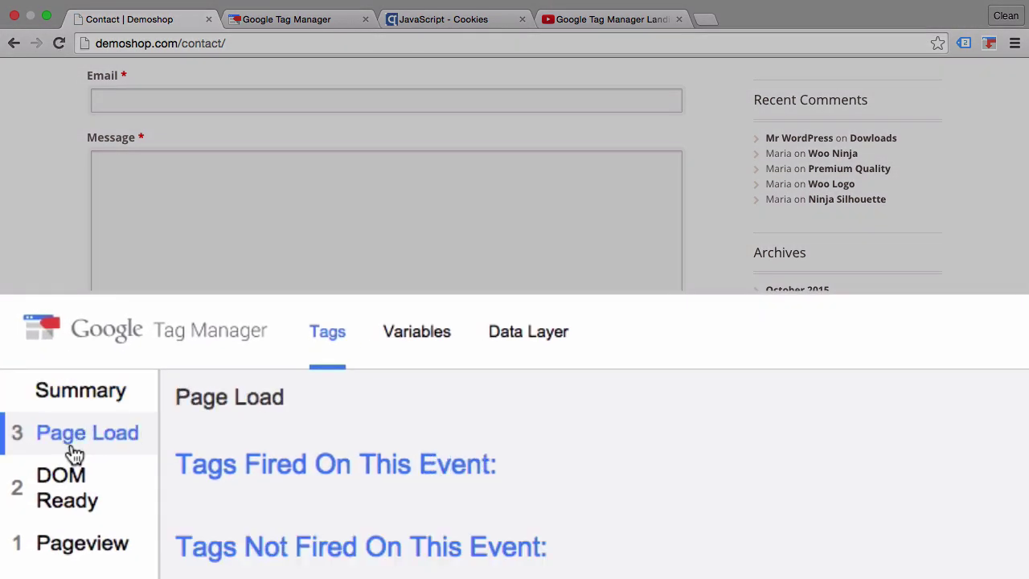
pyautogui.click(423, 344)
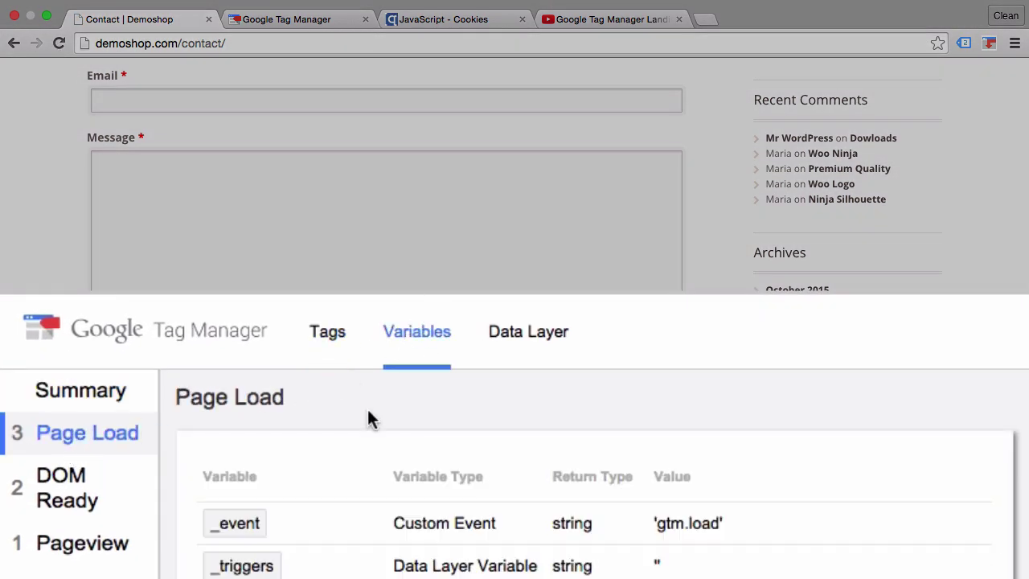
pyautogui.scroll(-10, 368, 414)
pyautogui.scroll(-5, 367, 416)
pyautogui.scroll(1, 368, 417)
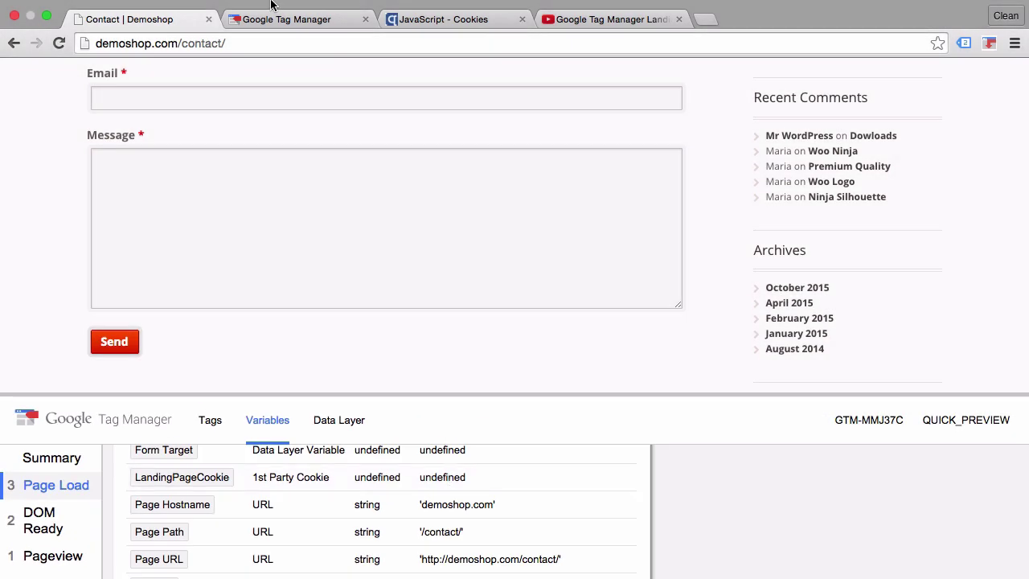
# Check the exact name of the landing page cookie among the demoshop.com cookies in the developer tools.
pyautogui.moveTo(249, 4)
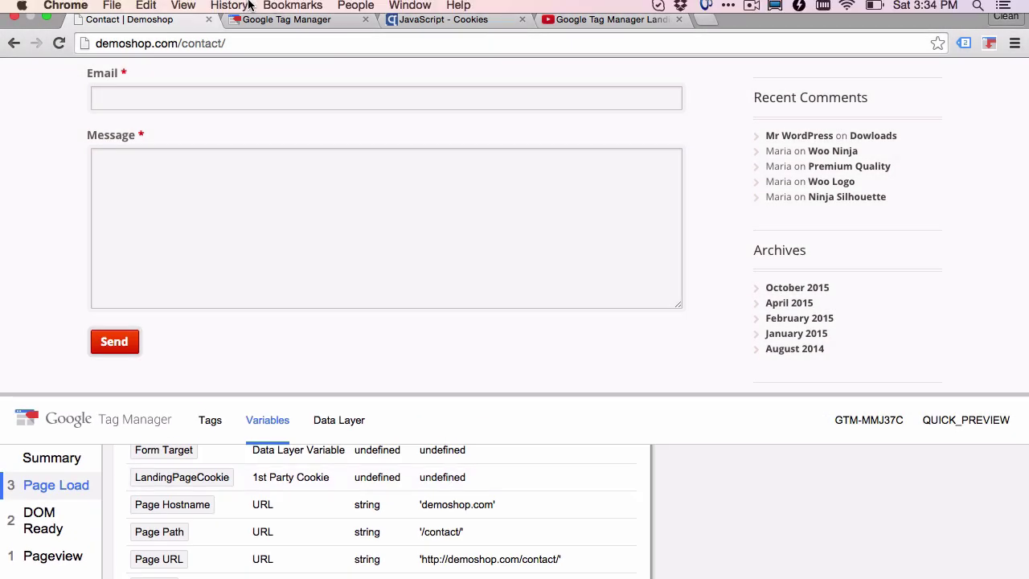
pyautogui.click(182, 5)
pyautogui.moveTo(145, 6)
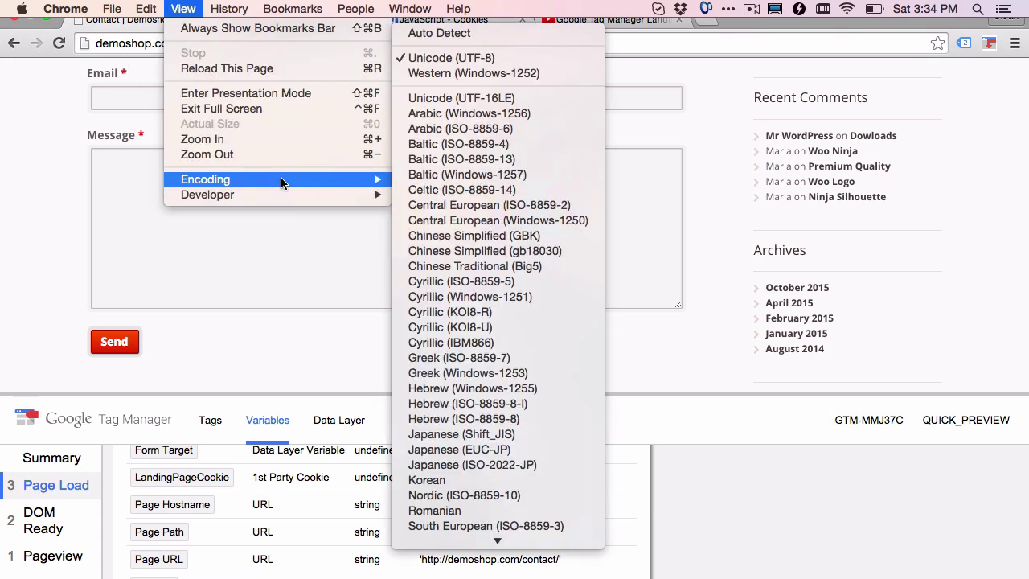
pyautogui.moveTo(282, 194)
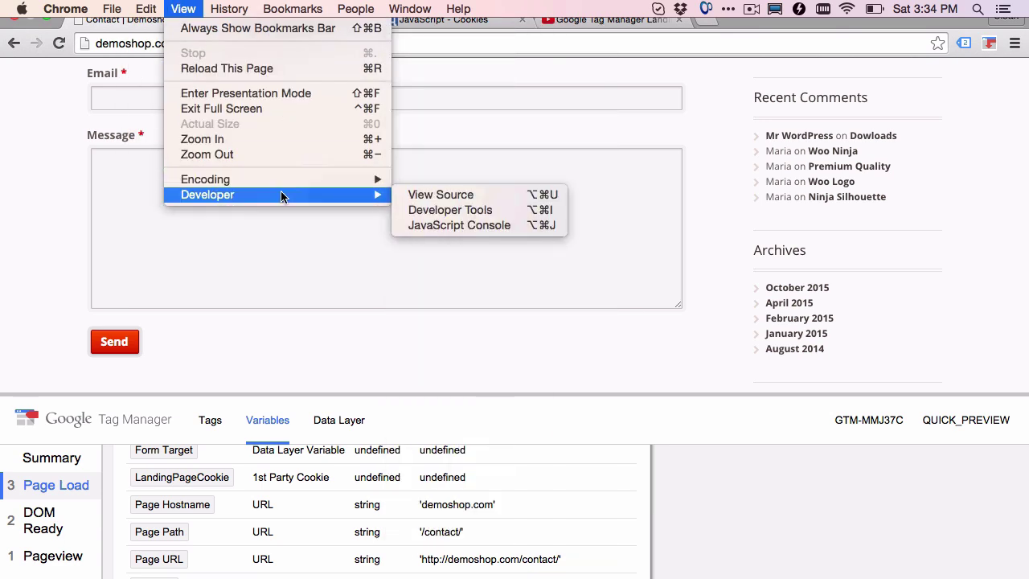
pyautogui.click(474, 217)
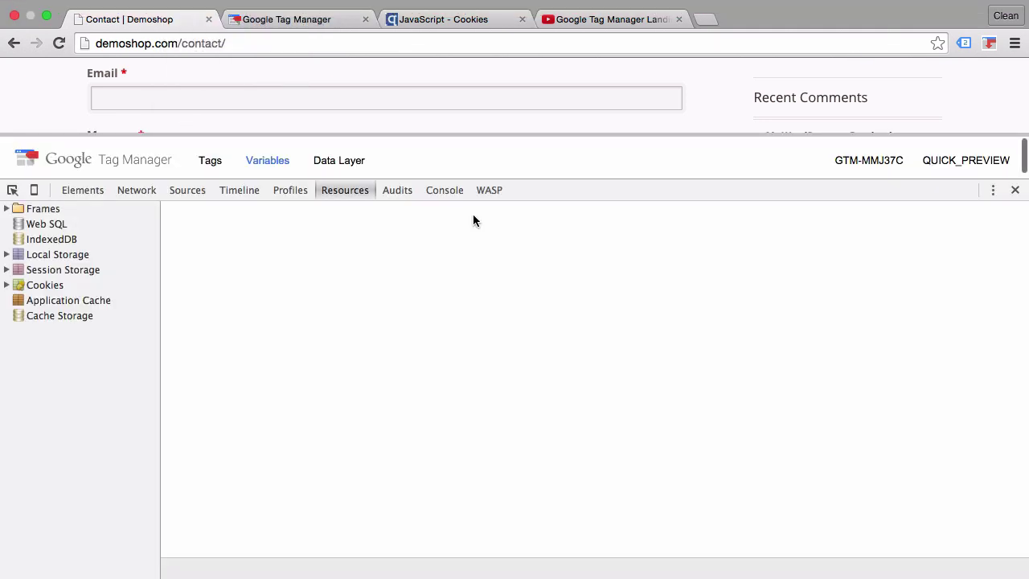
pyautogui.click(16, 286)
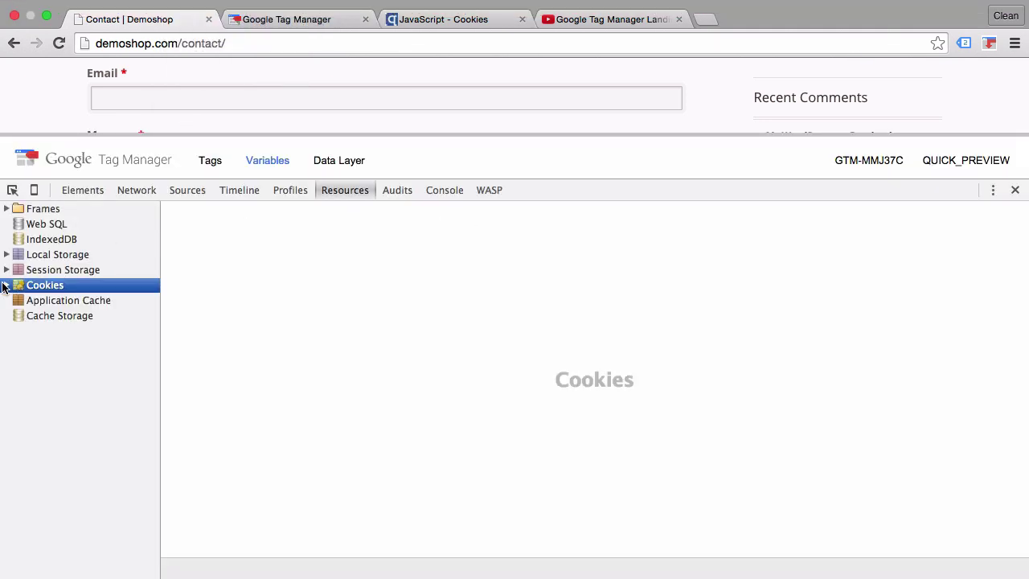
pyautogui.click(6, 285)
pyautogui.click(73, 301)
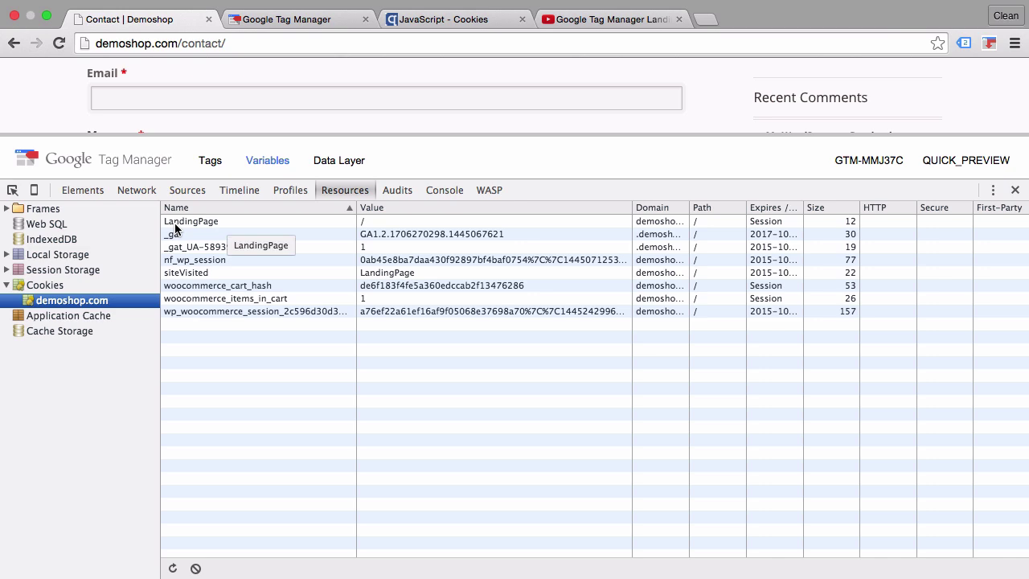
# Correct the LandingPageCookie variable's cookie name to "LandingPage" in Google Tag Manager and save the variable.
pyautogui.click(276, 20)
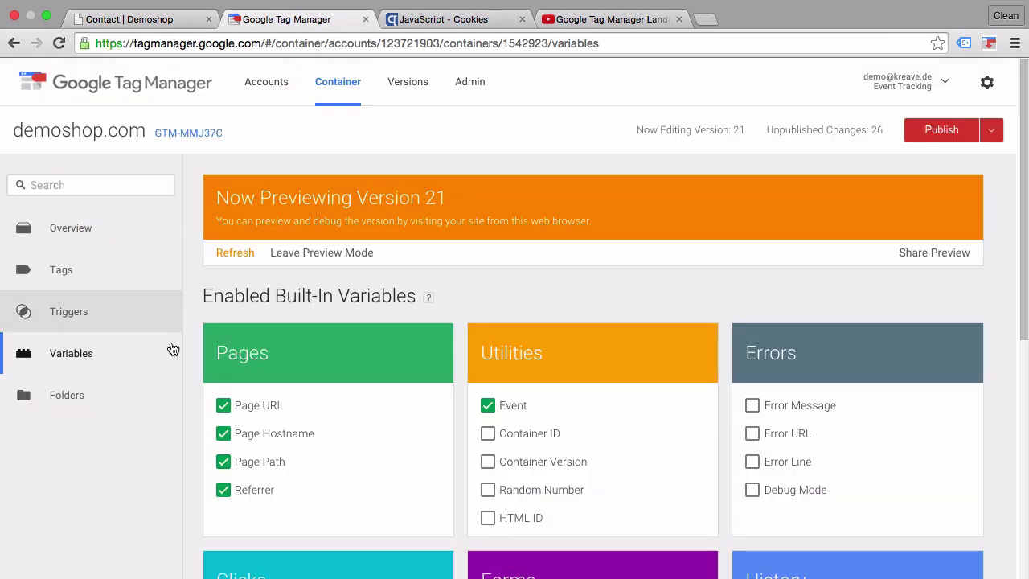
pyautogui.scroll(-10, 161, 361)
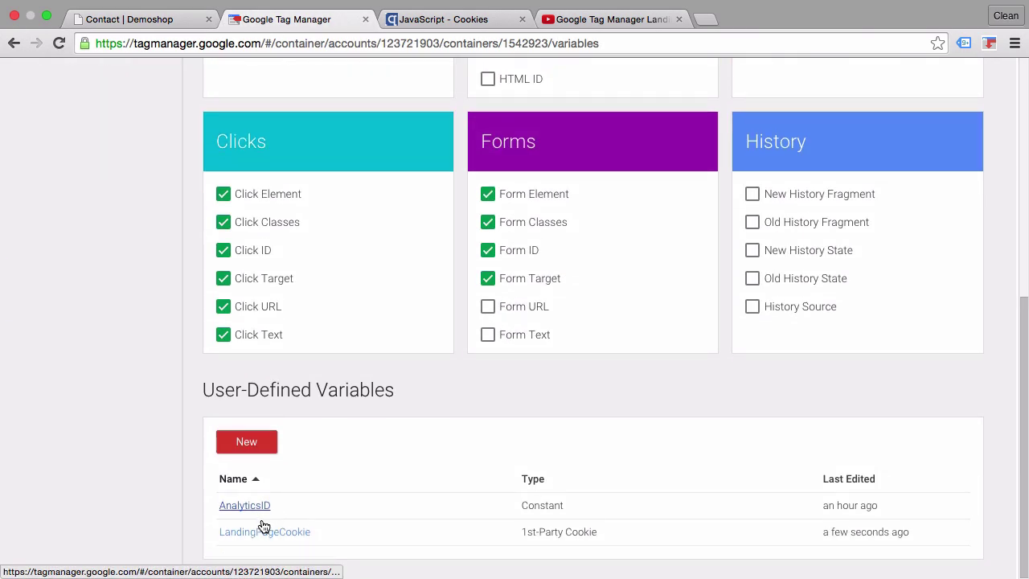
pyautogui.click(263, 529)
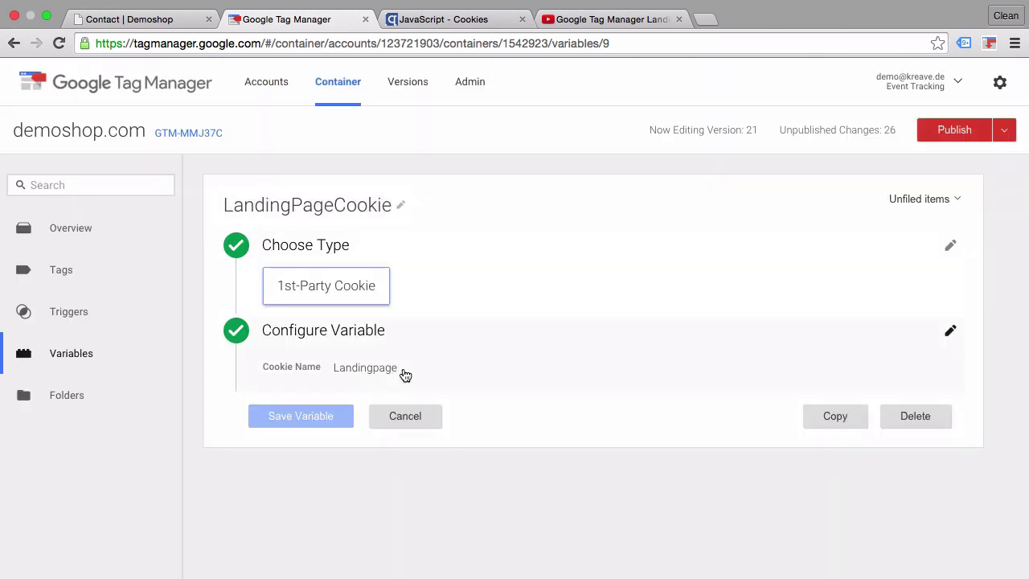
pyautogui.click(405, 375)
pyautogui.click(319, 384)
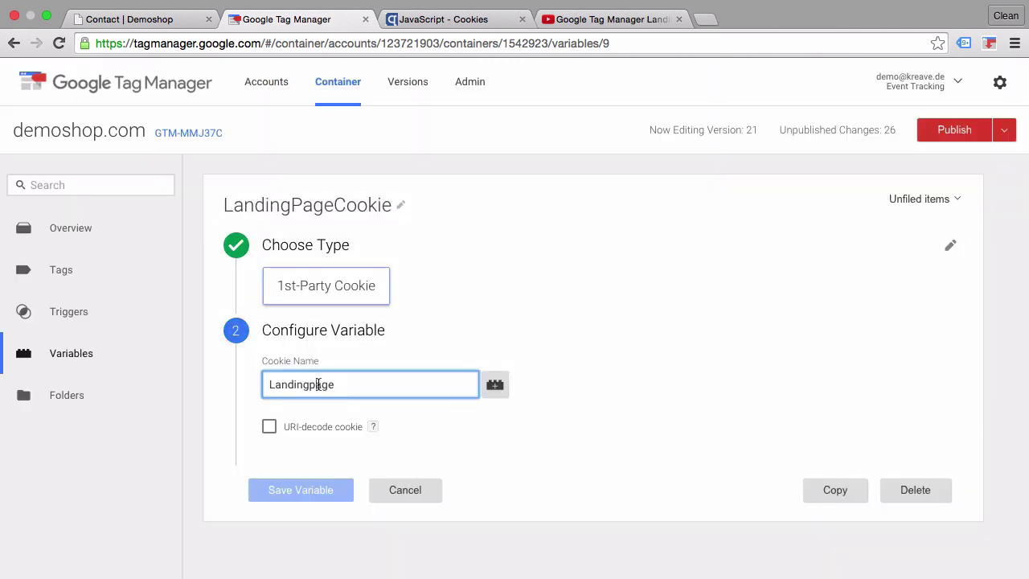
pyautogui.press('BackSpace')
pyautogui.write('P')
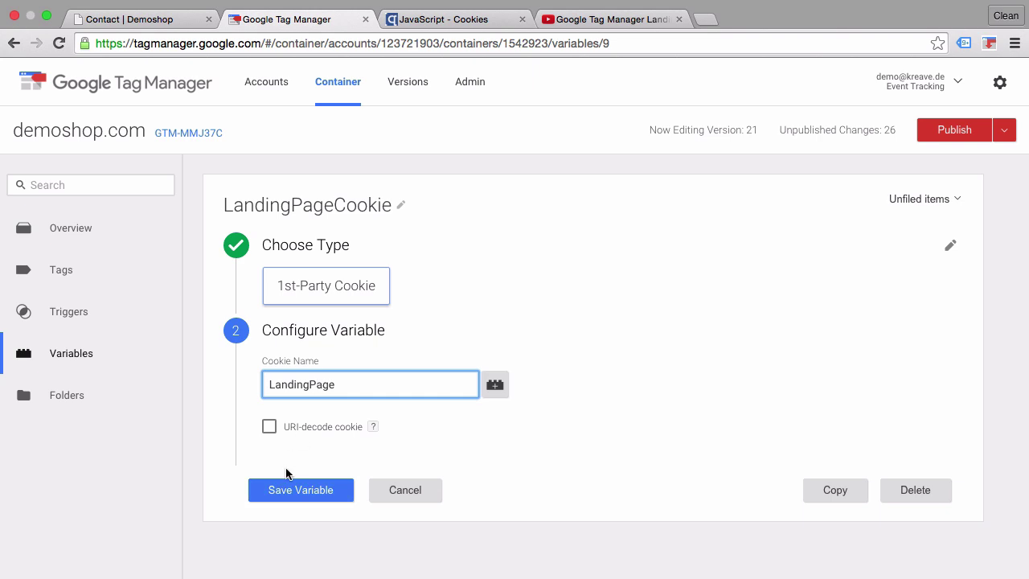
pyautogui.click(280, 492)
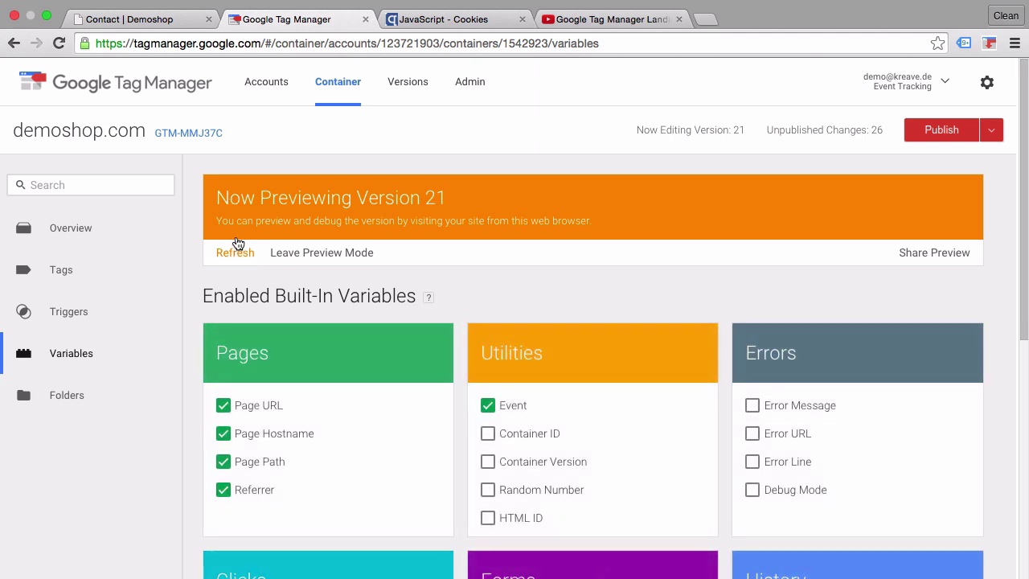
# Refresh the container's preview mode, reload the shop's Contact page and close the developer tools.
pyautogui.click(234, 254)
pyautogui.click(172, 21)
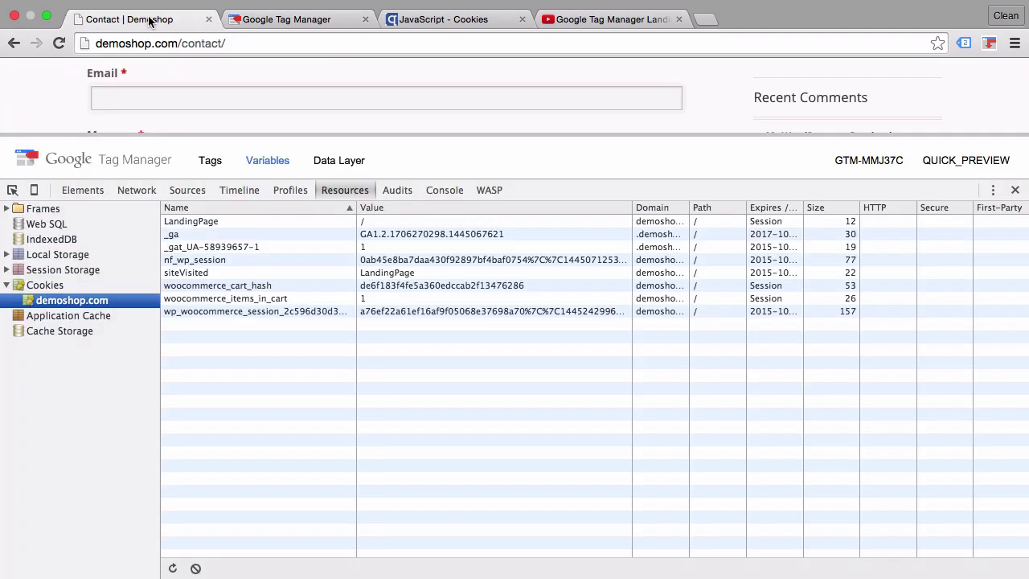
pyautogui.click(58, 44)
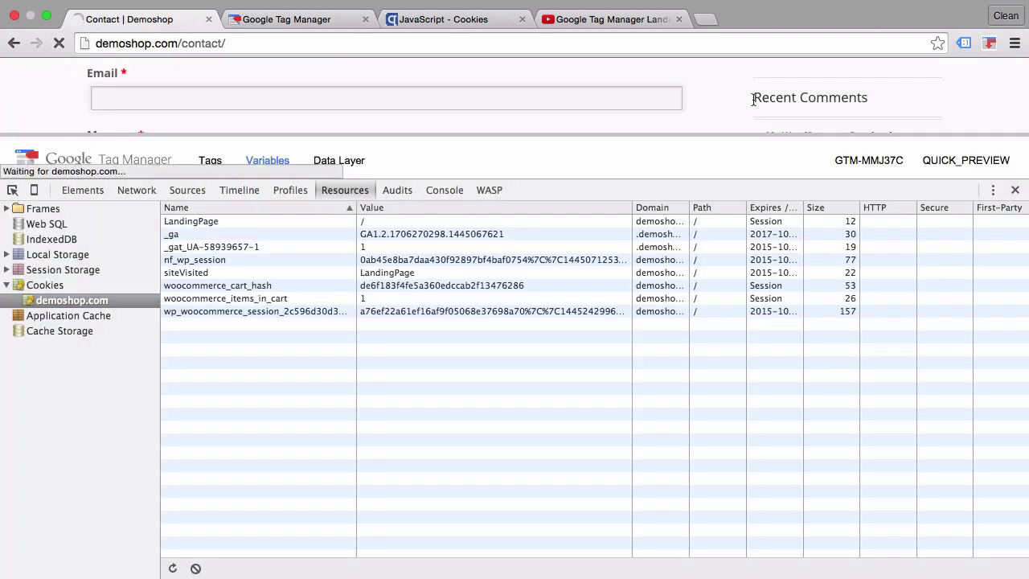
pyautogui.click(1015, 191)
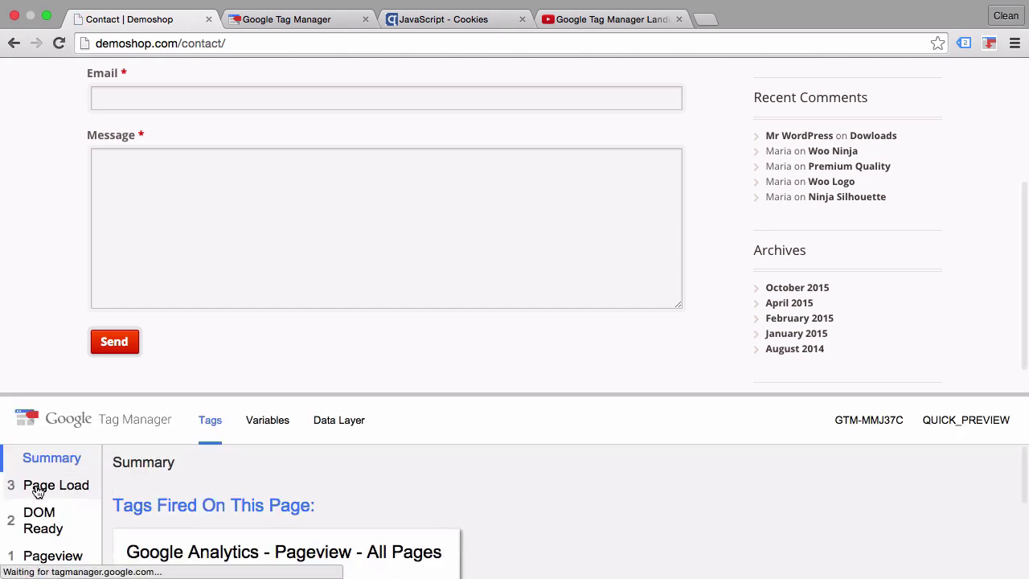
# Examine the LandingPageCookie variable's value for the Page Load event in the preview debugger.
pyautogui.click(38, 487)
pyautogui.click(258, 418)
pyautogui.scroll(-3, 260, 498)
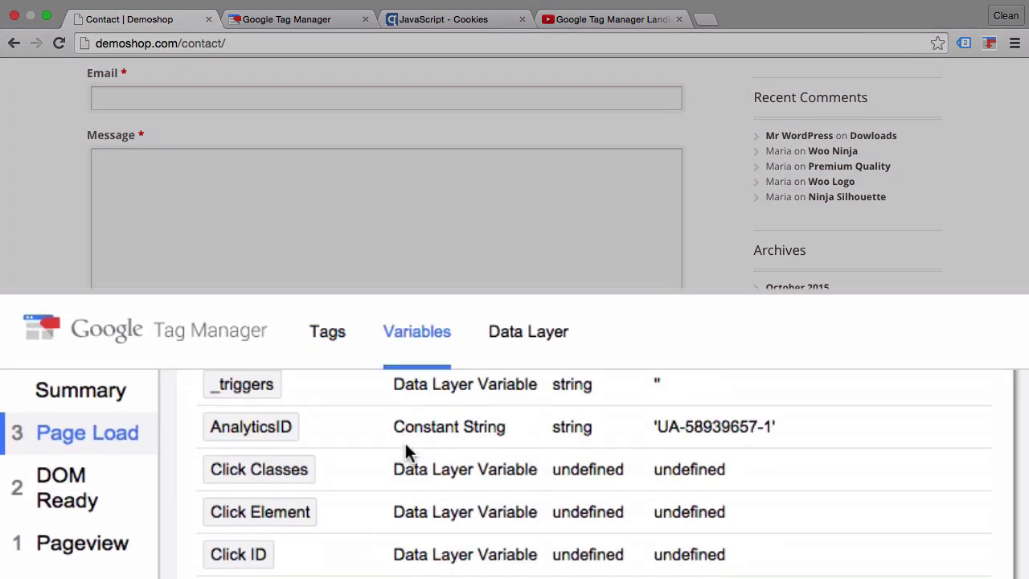
pyautogui.scroll(-6, 405, 450)
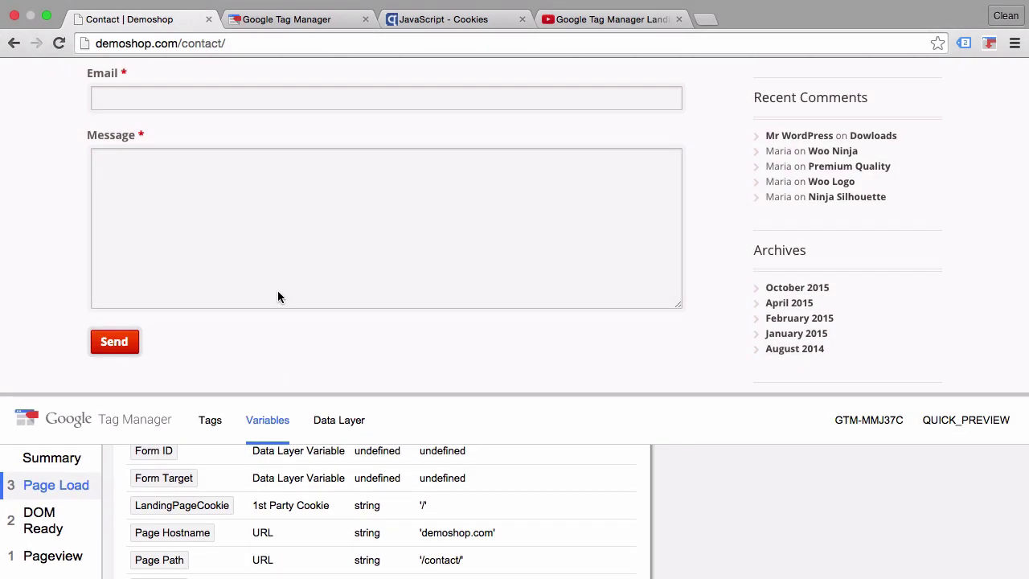
# Open the tag configuration of "Google Analytics - Event - ContactForm" in Google Tag Manager for editing.
pyautogui.click(245, 23)
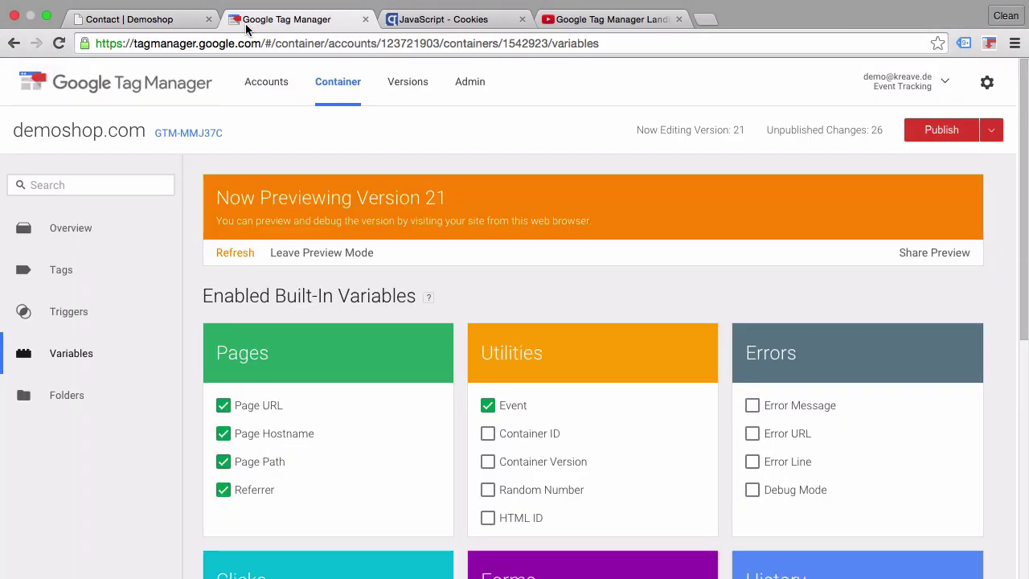
pyautogui.click(58, 283)
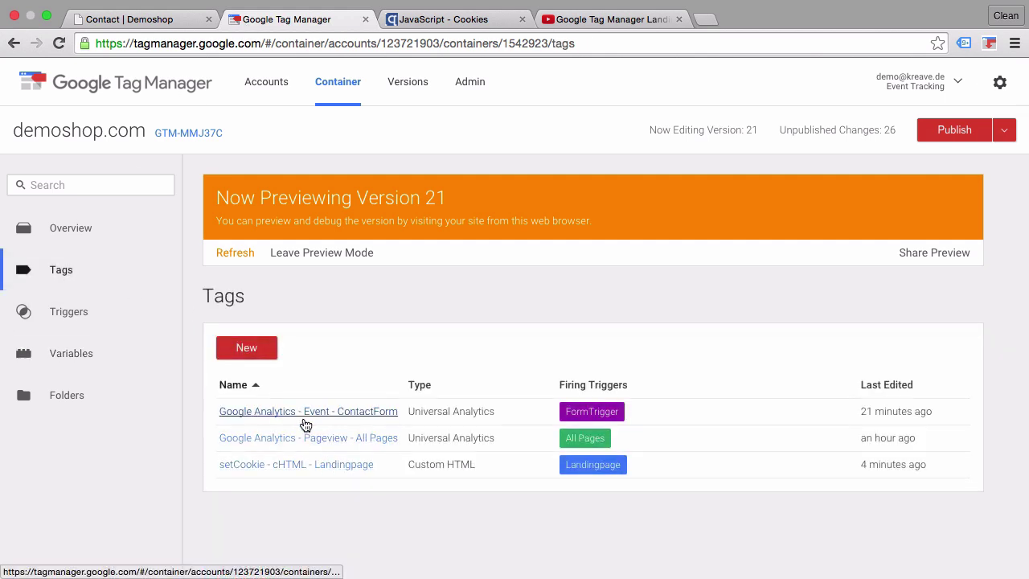
pyautogui.click(306, 412)
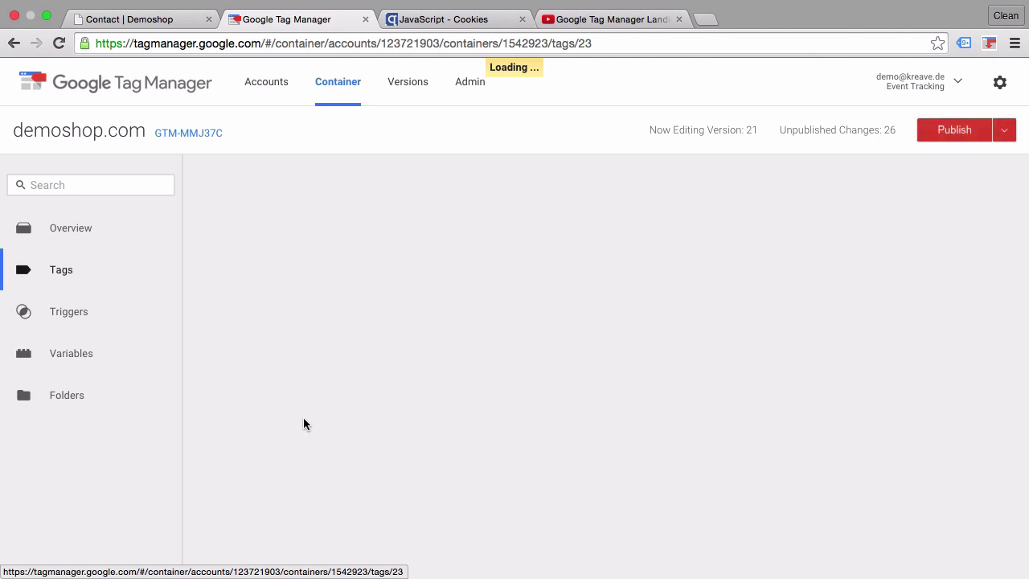
pyautogui.scroll(-5, 304, 418)
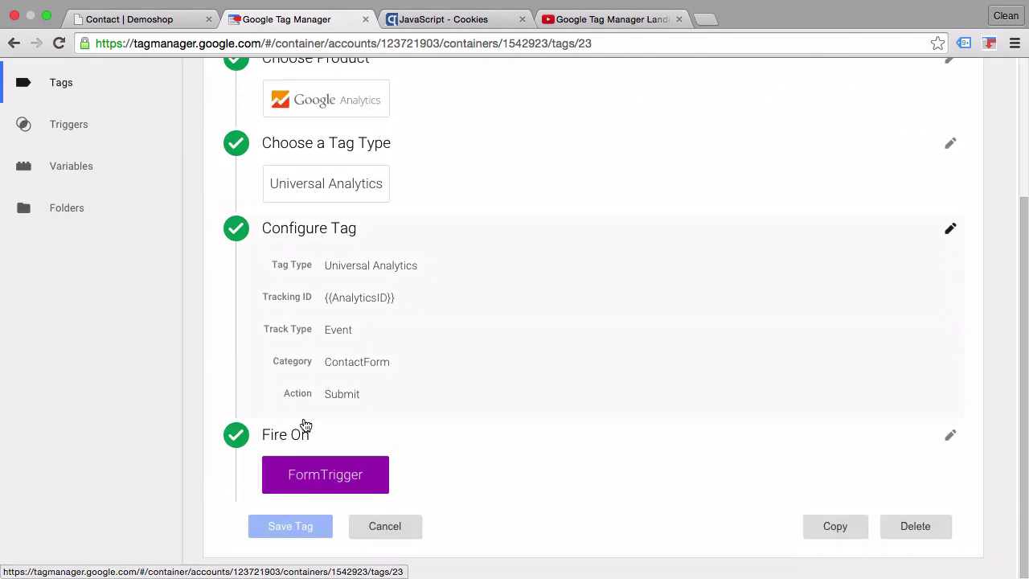
pyautogui.click(435, 371)
pyautogui.scroll(-7, 434, 367)
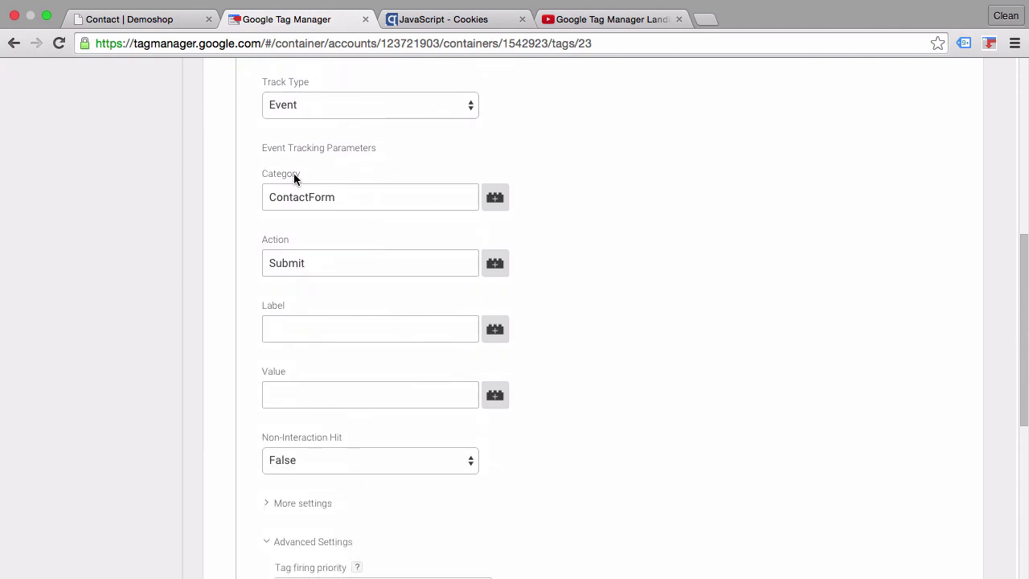
# Set the event's label to "Landingpage: {{LandingPageCookie}}" and save the tag with its existing FormTrigger.
pyautogui.click(283, 323)
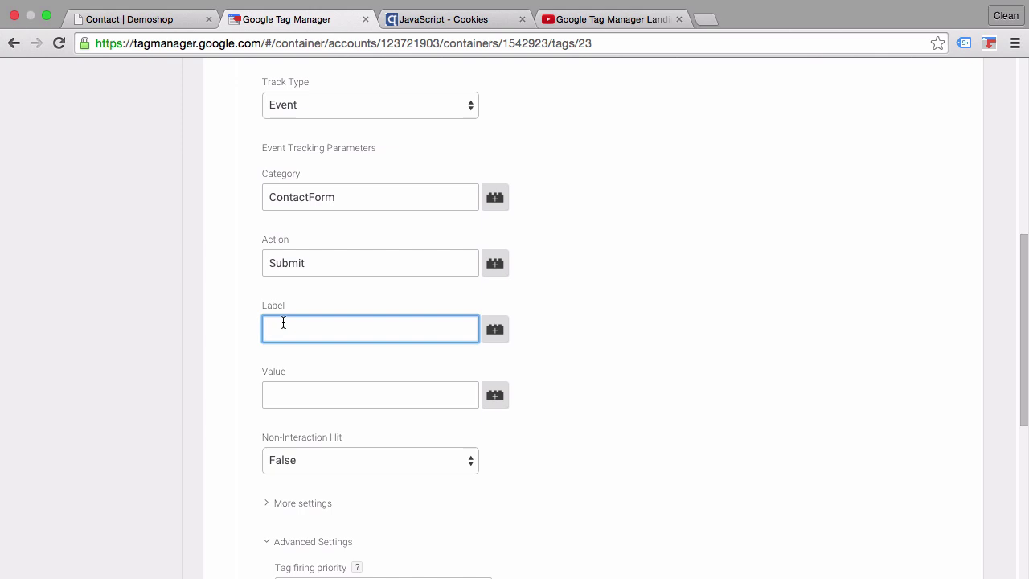
pyautogui.write('Landingpage:')
pyautogui.click(507, 338)
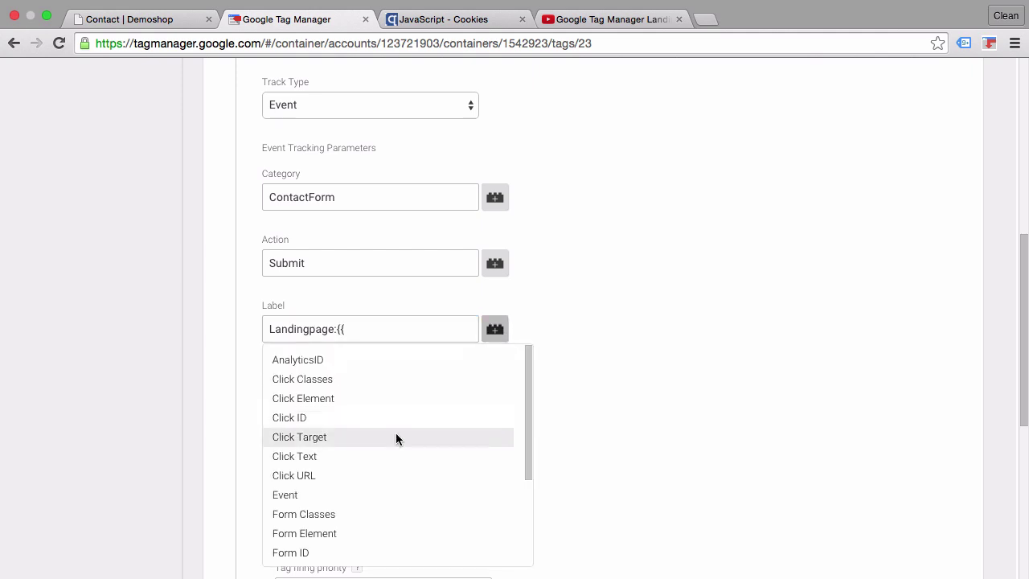
pyautogui.scroll(-1, 395, 439)
pyautogui.scroll(-4, 396, 439)
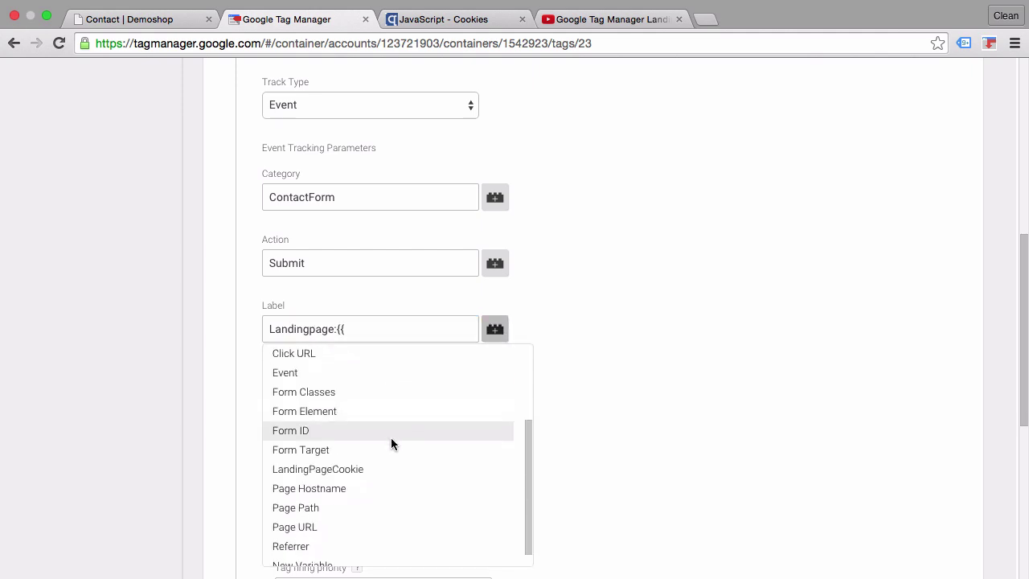
pyautogui.click(363, 468)
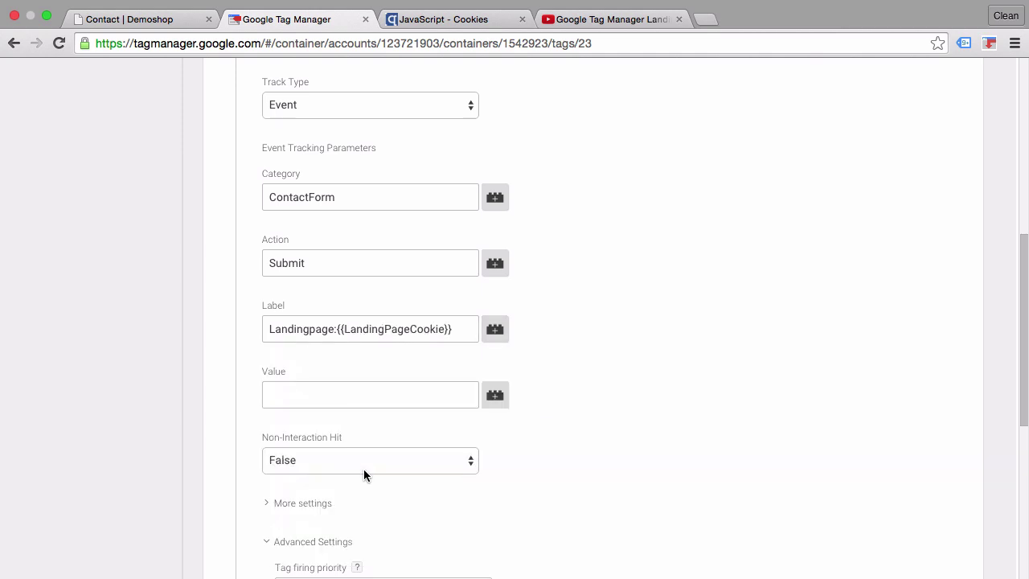
pyautogui.click(338, 330)
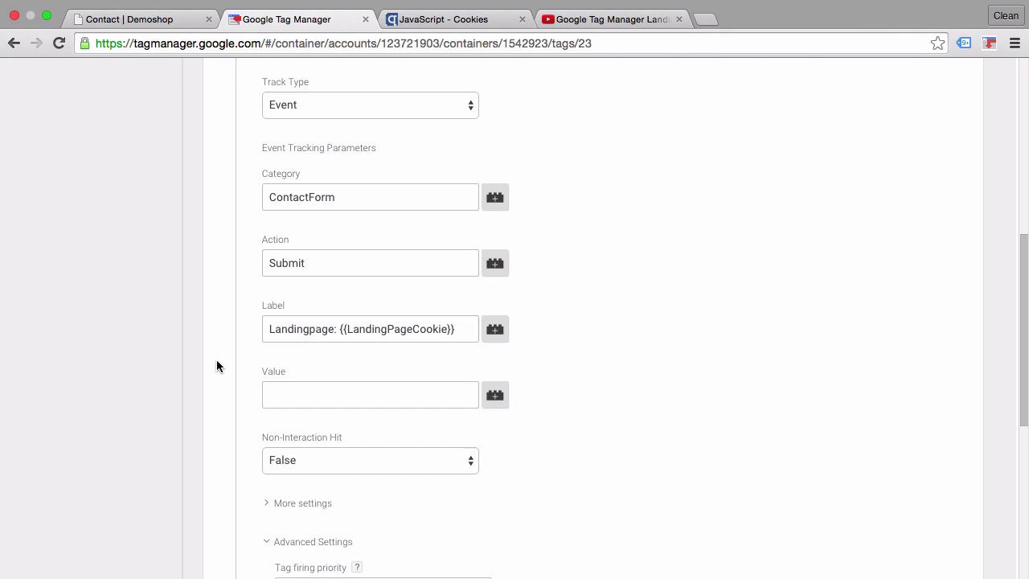
pyautogui.scroll(-5, 216, 362)
pyautogui.click(318, 401)
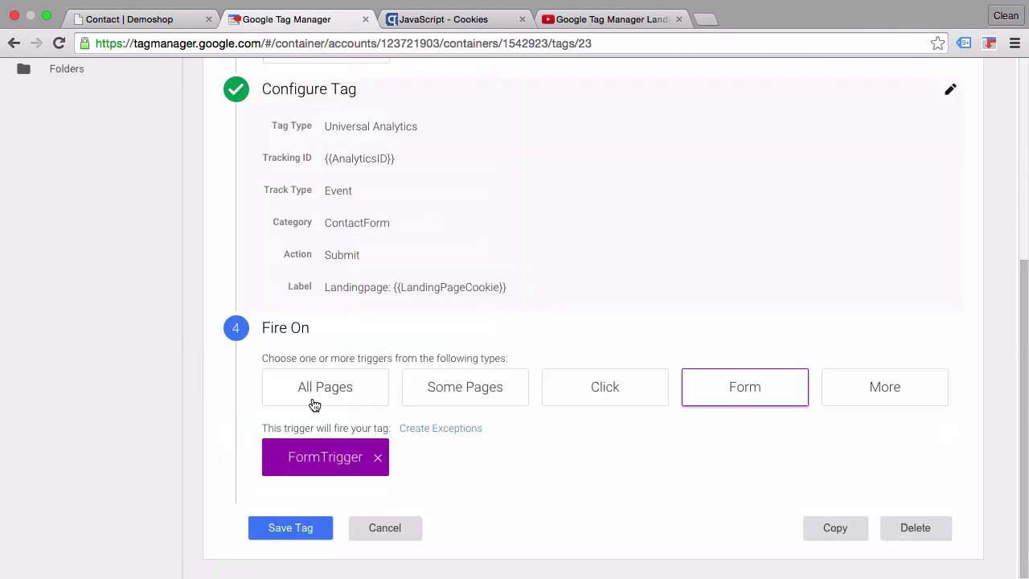
pyautogui.click(282, 526)
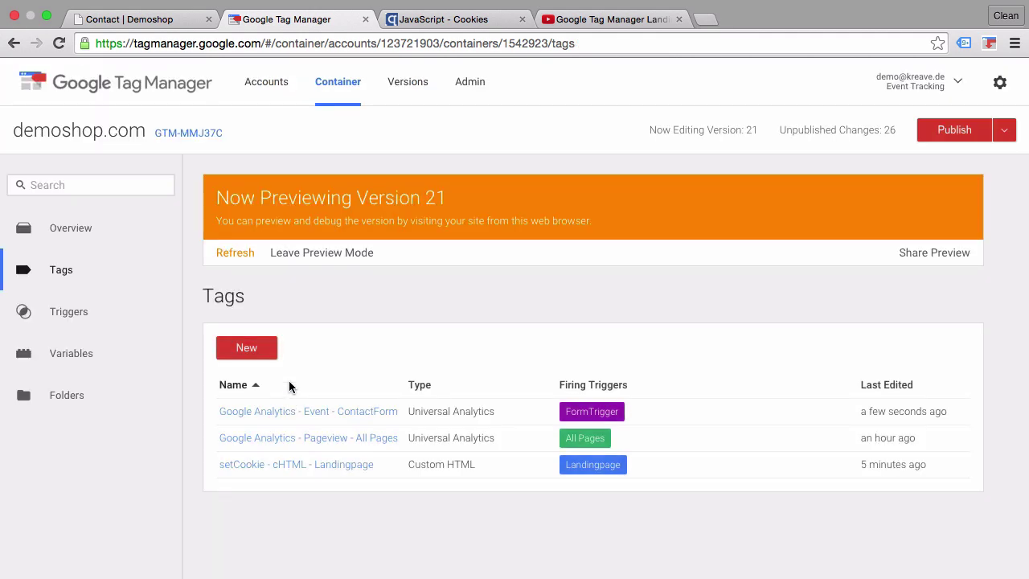
# Refresh the preview mode for the edited event tag and reload the shop's Contact page.
pyautogui.click(240, 254)
pyautogui.click(141, 19)
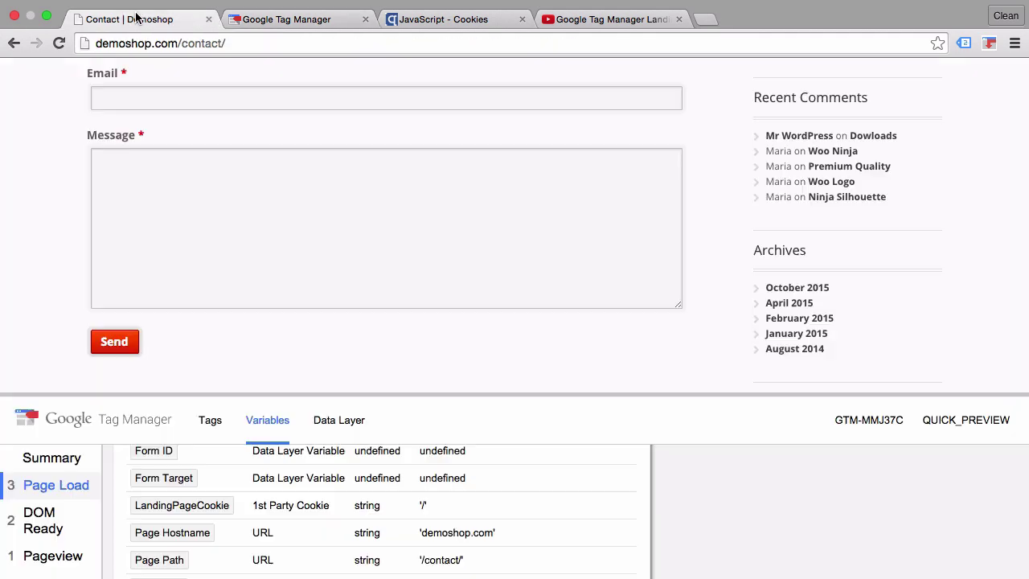
pyautogui.click(62, 44)
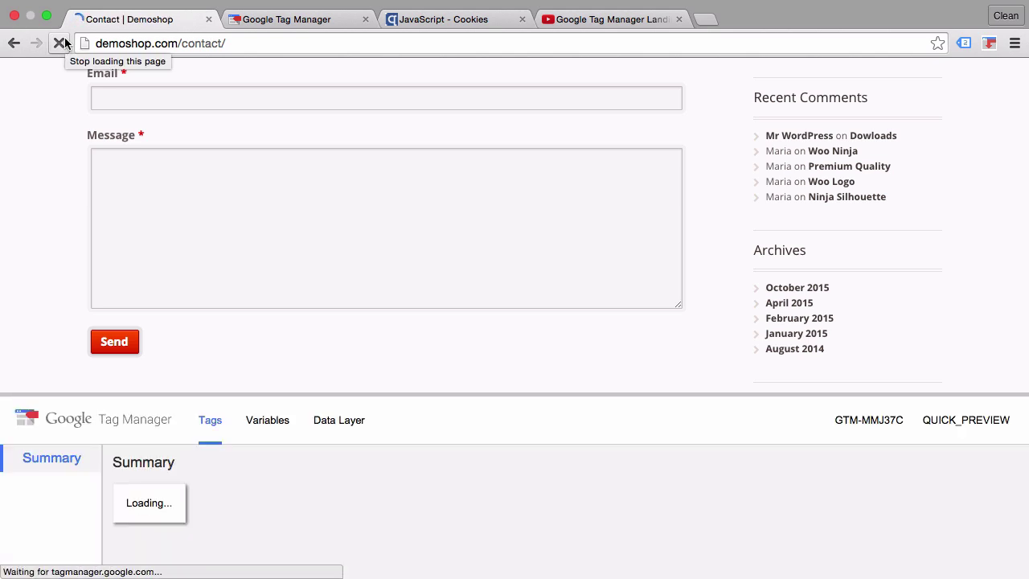
# Fill in the contact form with a test name, a test email and the message "test", and send it into a new tab.
pyautogui.scroll(5, 70, 150)
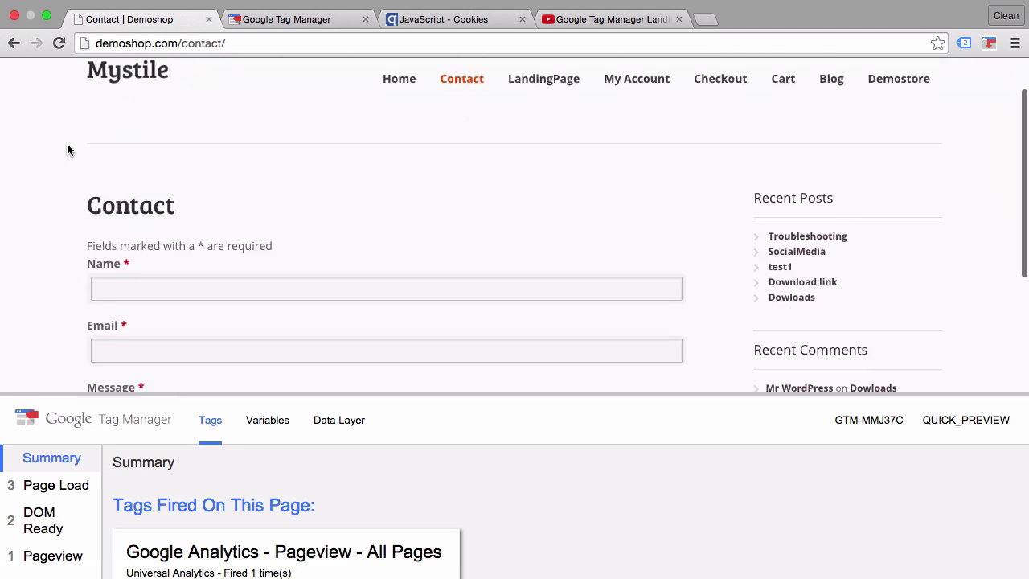
pyautogui.scroll(-3, 159, 202)
pyautogui.click(199, 182)
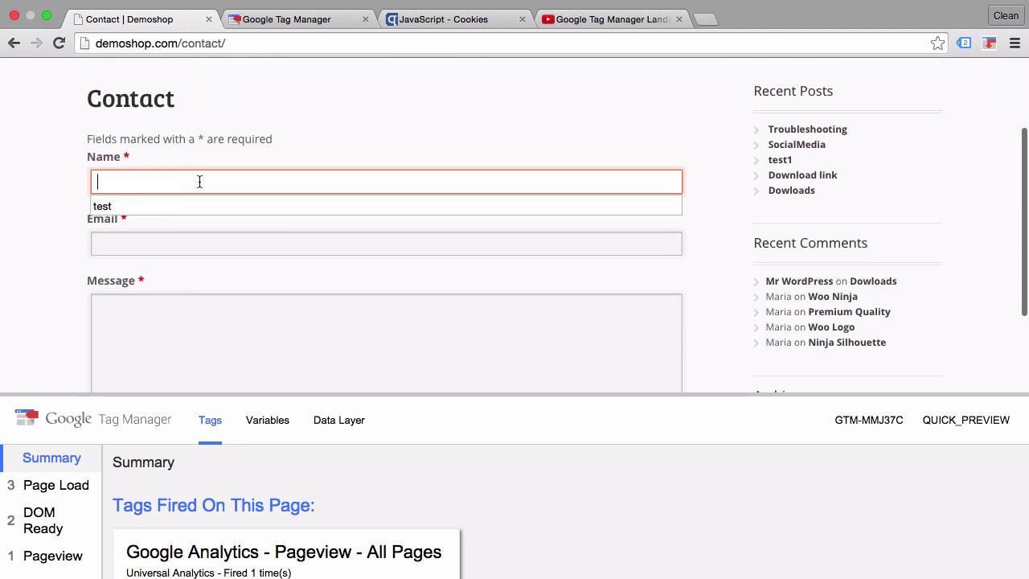
pyautogui.click(156, 207)
pyautogui.click(119, 253)
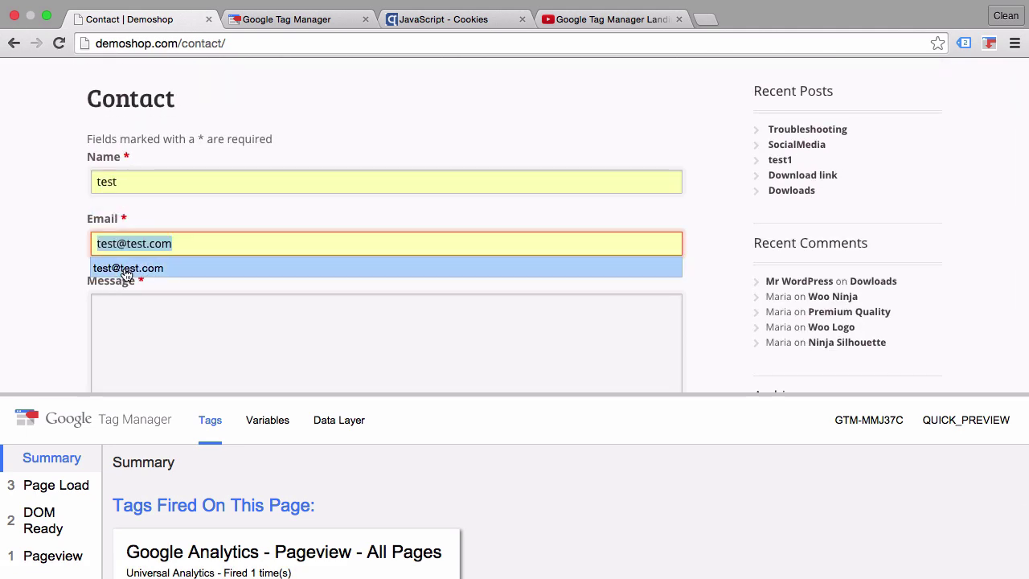
pyautogui.click(121, 268)
pyautogui.click(120, 315)
pyautogui.write('test')
pyautogui.scroll(-6, 67, 338)
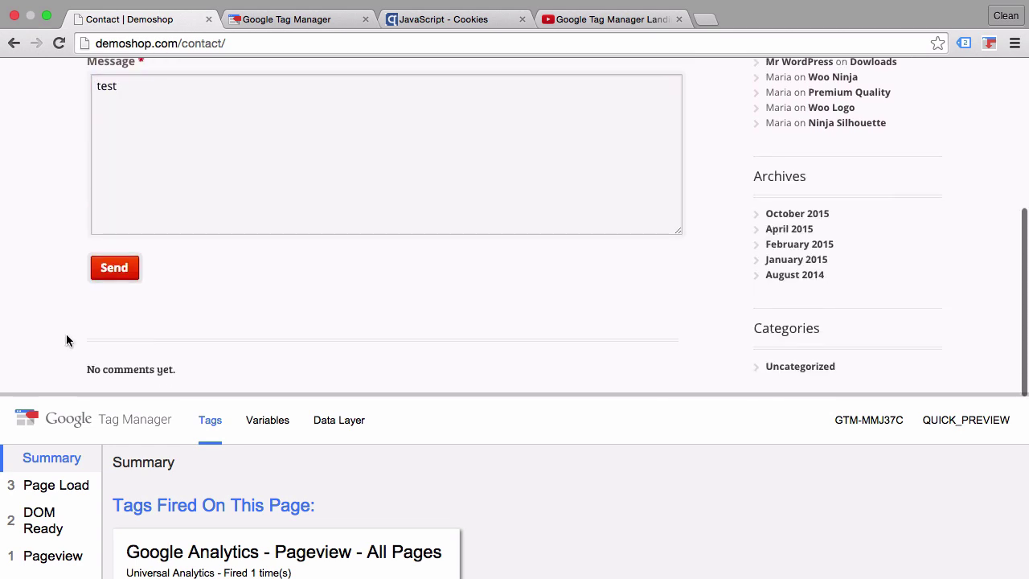
pyautogui.click(119, 271)
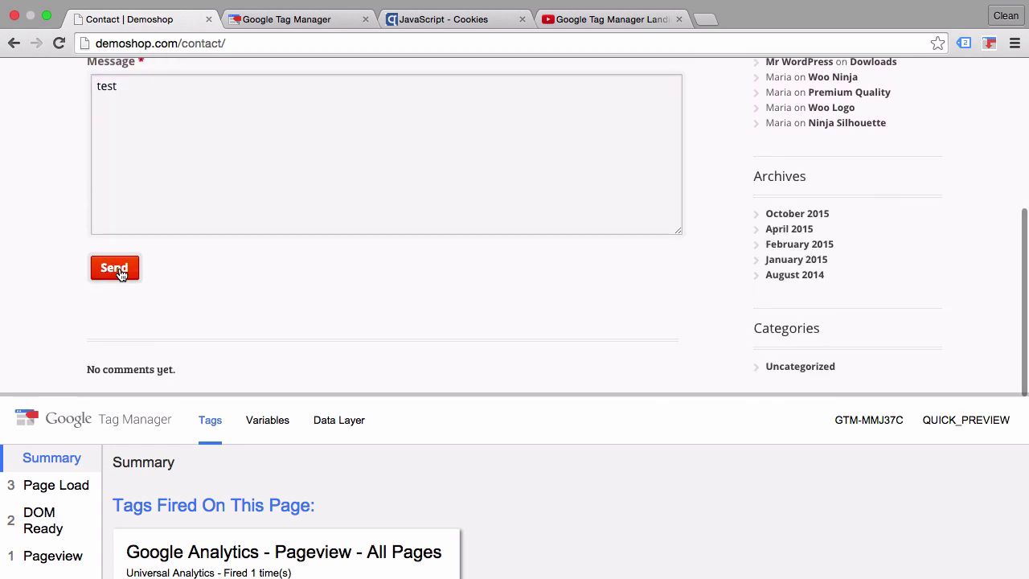
# Examine the label of the ContactForm event sent to Google Analytics from the original Contact page, using Google Tag Assistant.
pyautogui.click(158, 23)
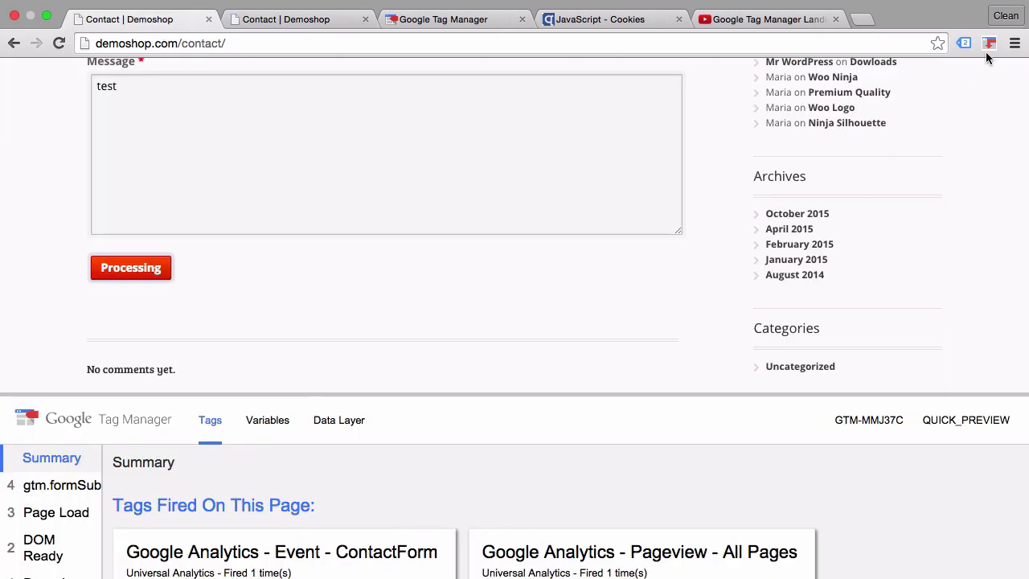
pyautogui.click(964, 43)
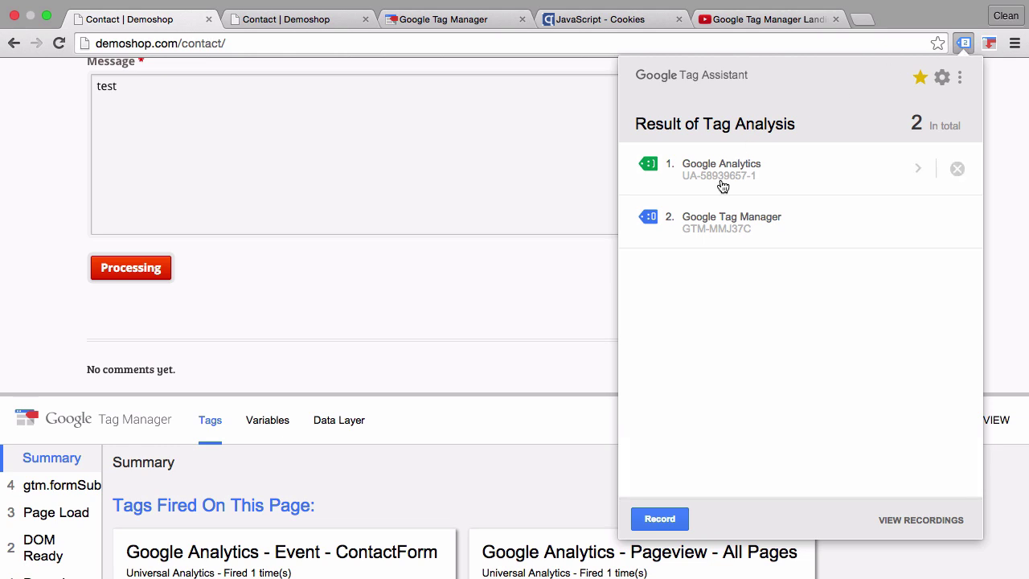
pyautogui.click(722, 184)
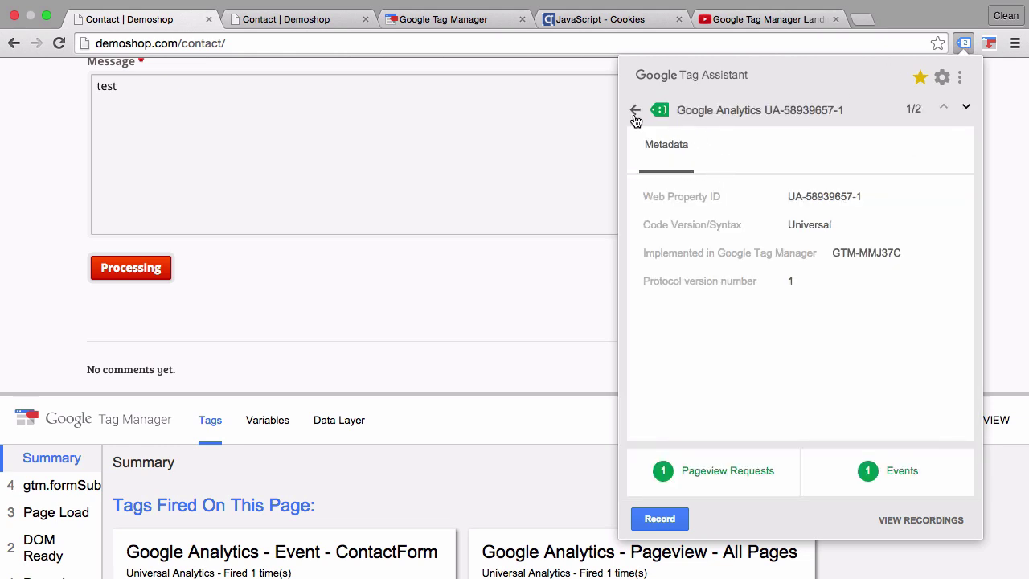
pyautogui.click(921, 490)
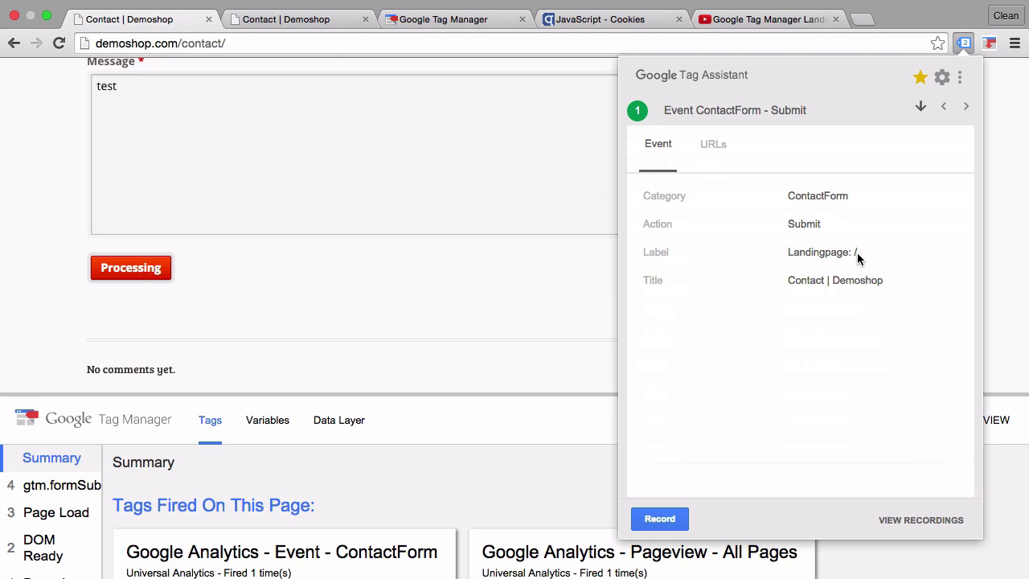
pyautogui.click(555, 320)
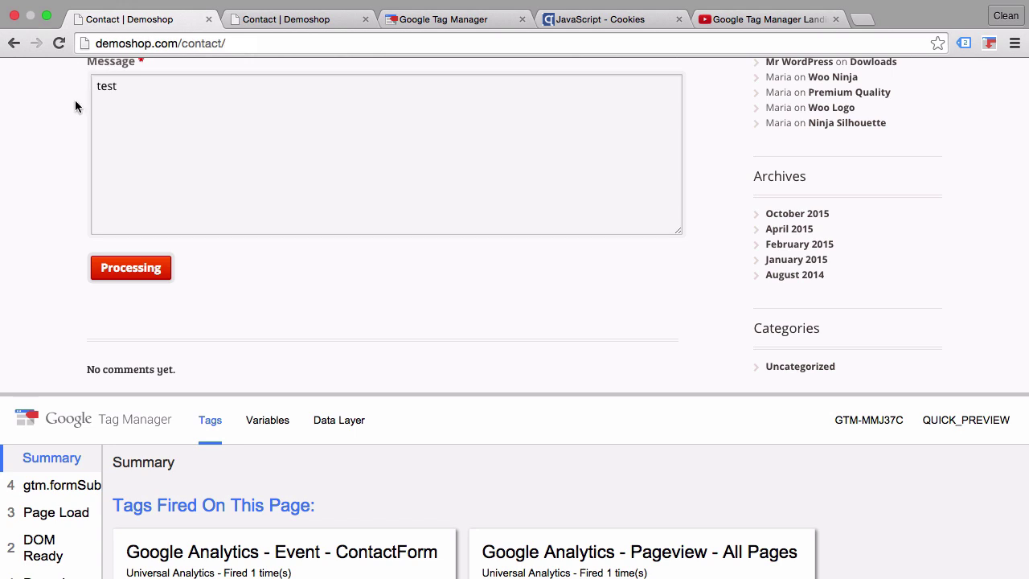
# Clear all of the demoshop.com cookies with Chrome's developer tools and close the tools.
pyautogui.click(190, 9)
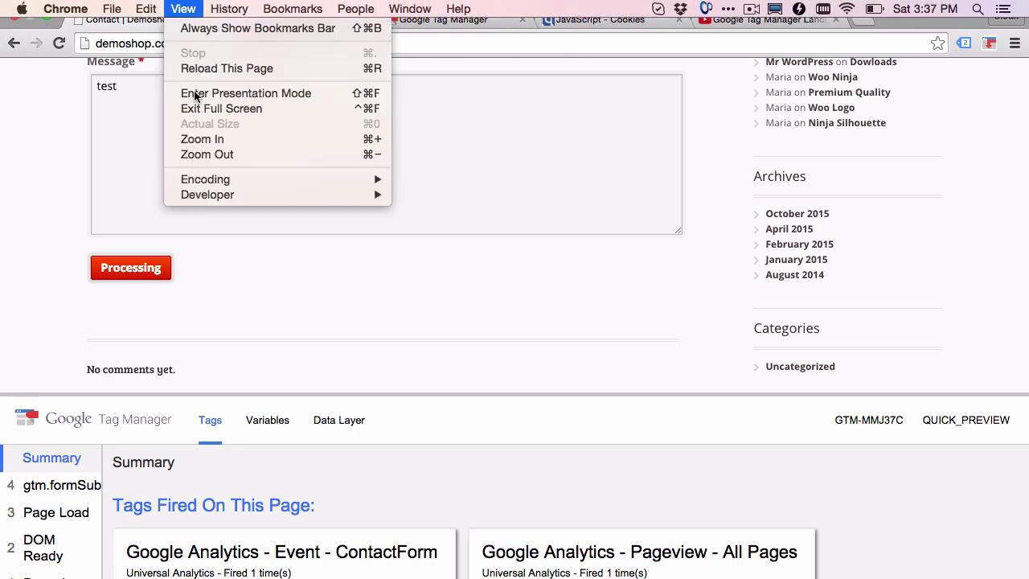
pyautogui.moveTo(222, 197)
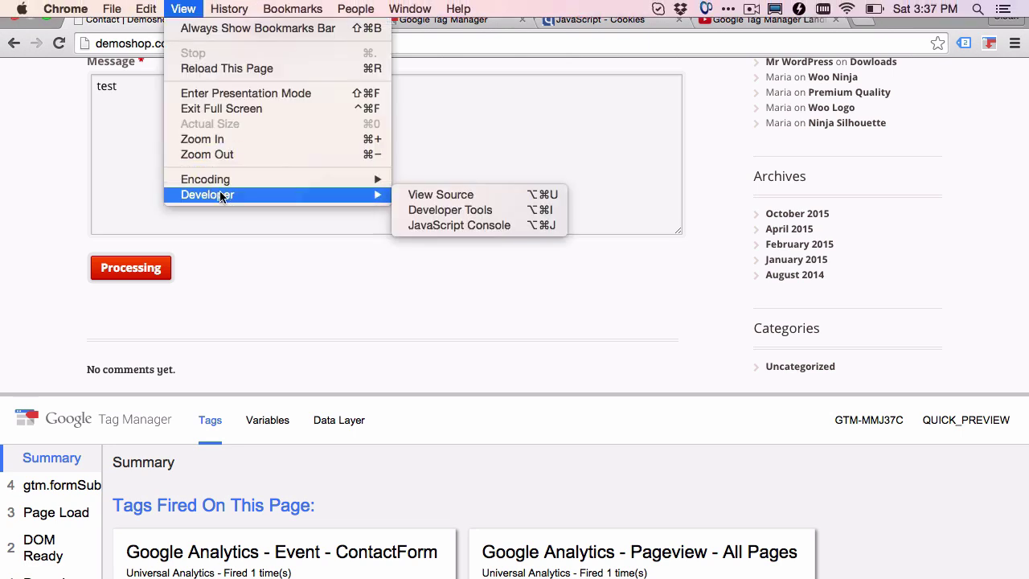
pyautogui.click(497, 224)
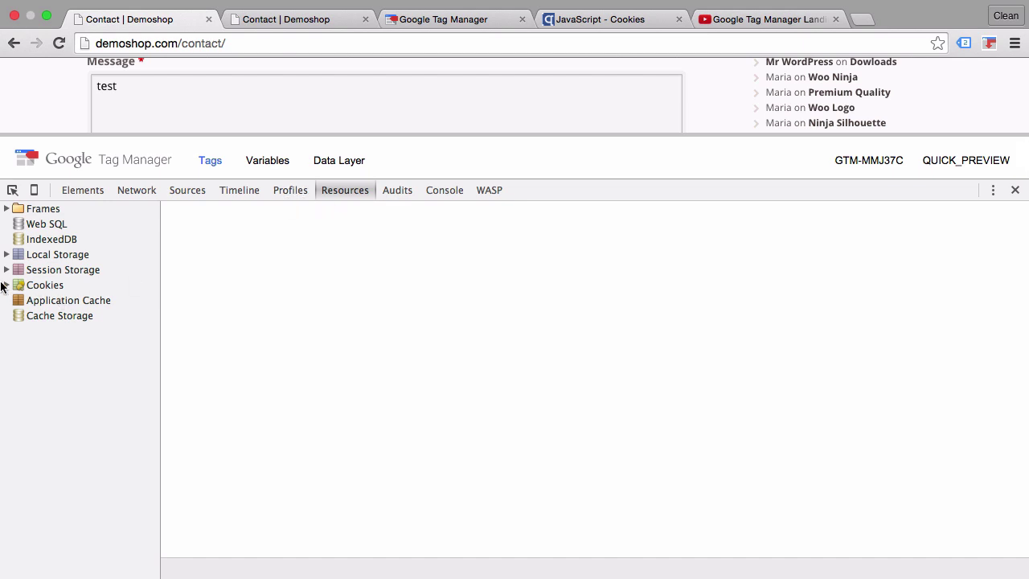
pyautogui.click(5, 285)
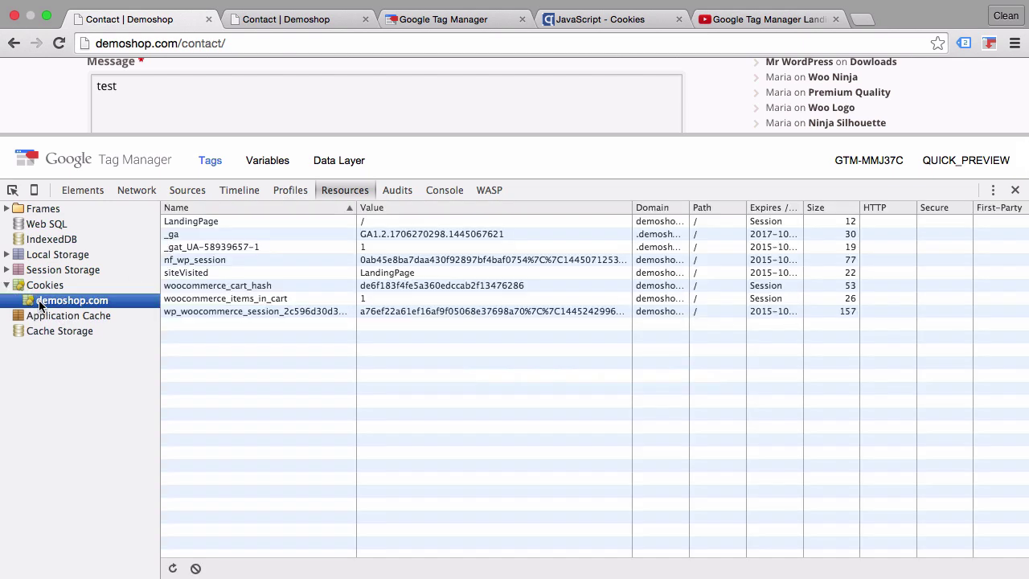
pyautogui.click(42, 303)
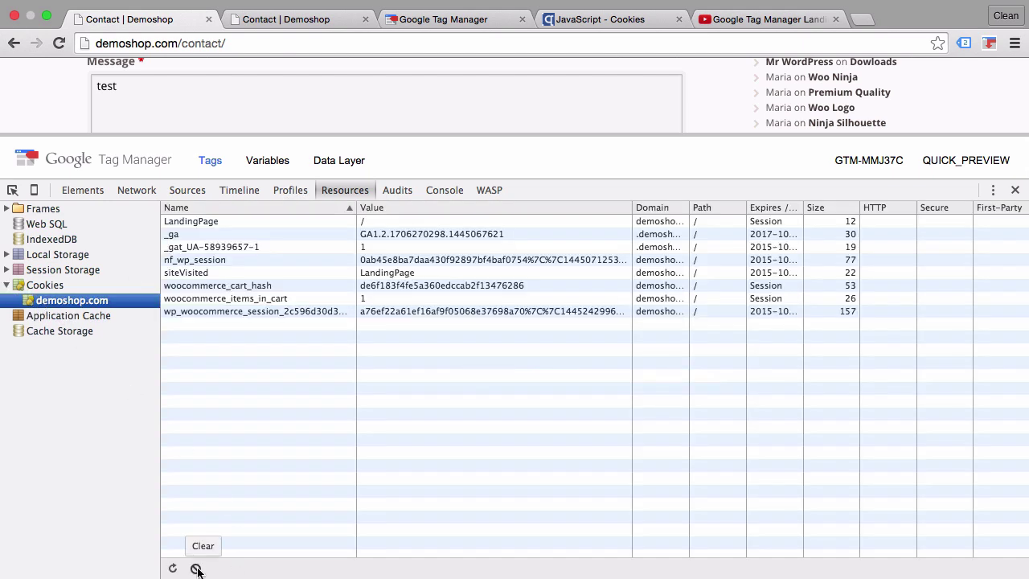
pyautogui.click(196, 570)
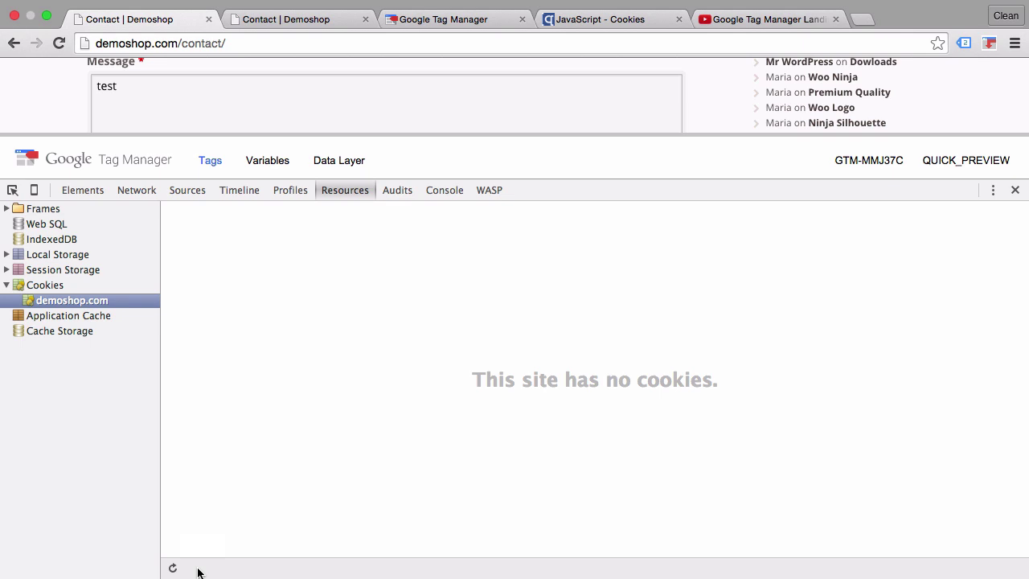
pyautogui.click(1015, 190)
# Leave the shop for the Demostore site and return through its "Back to the Demoshop" footer link.
pyautogui.scroll(10, 664, 270)
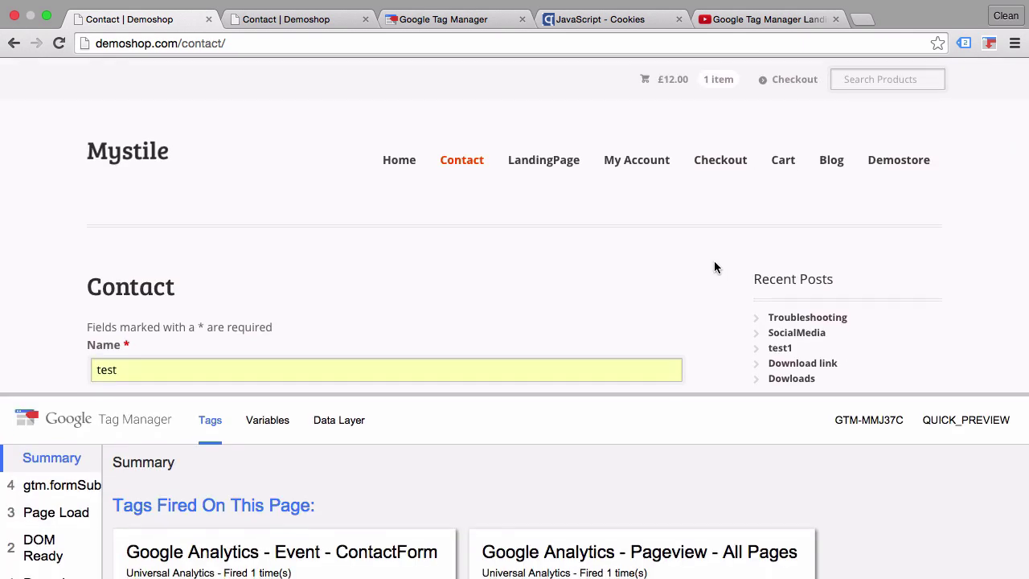
pyautogui.click(900, 163)
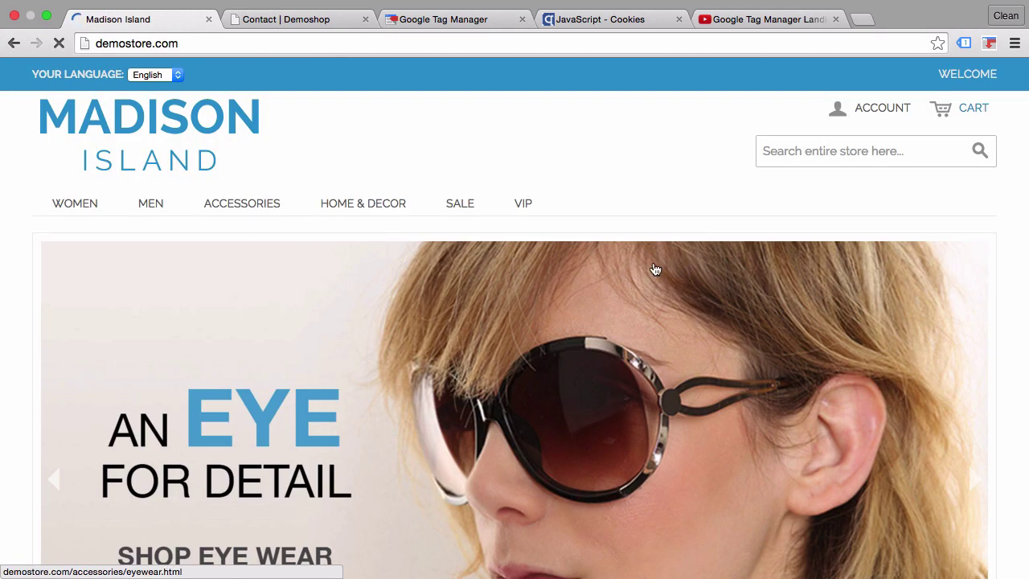
pyautogui.scroll(-20, 519, 279)
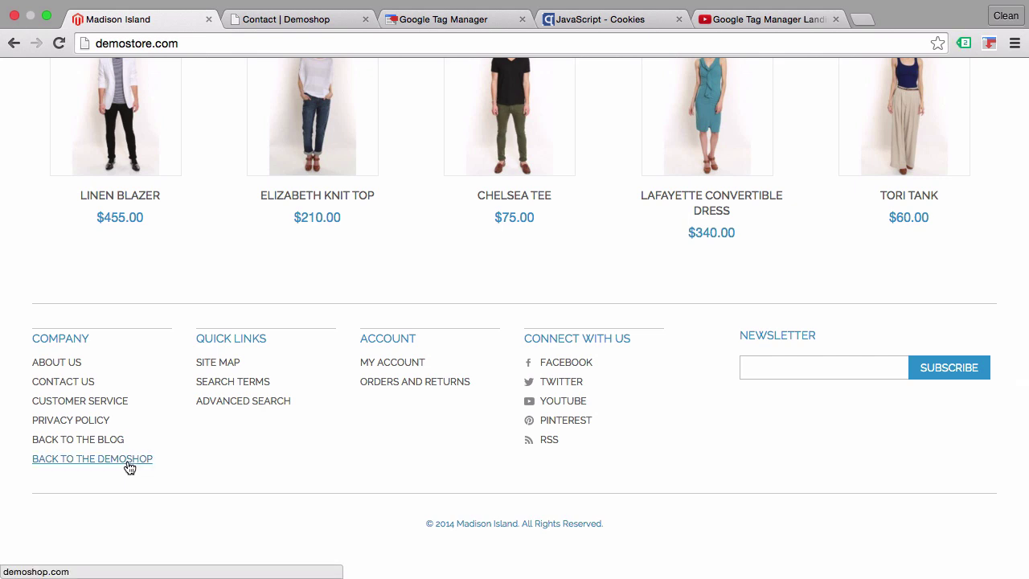
pyautogui.click(129, 459)
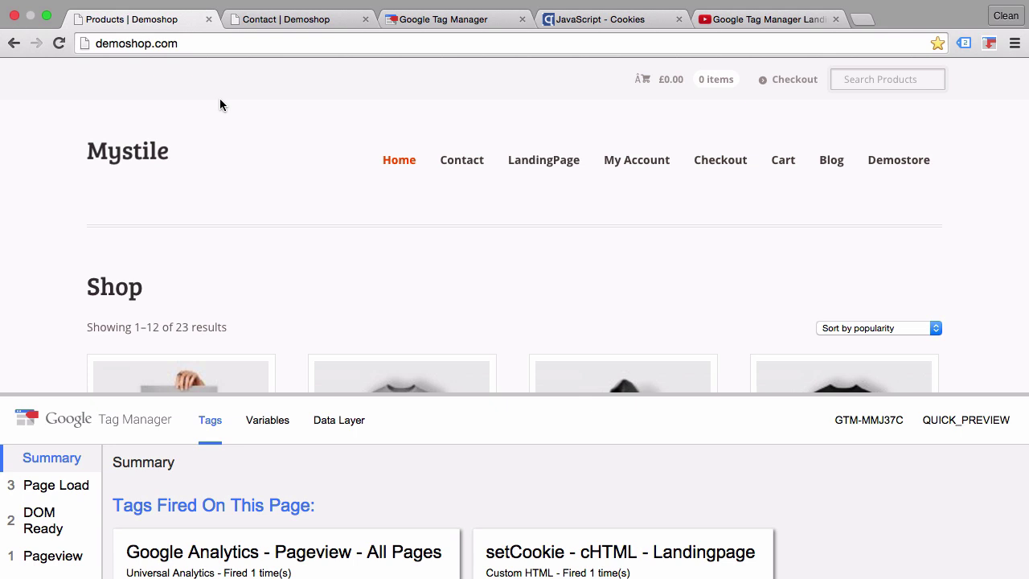
pyautogui.click(13, 42)
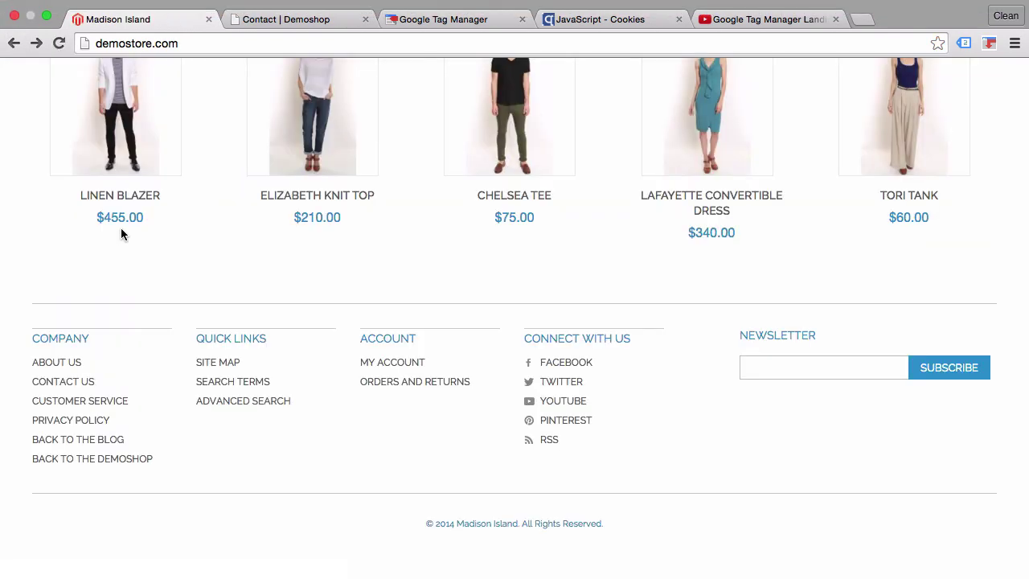
pyautogui.rightClick(128, 469)
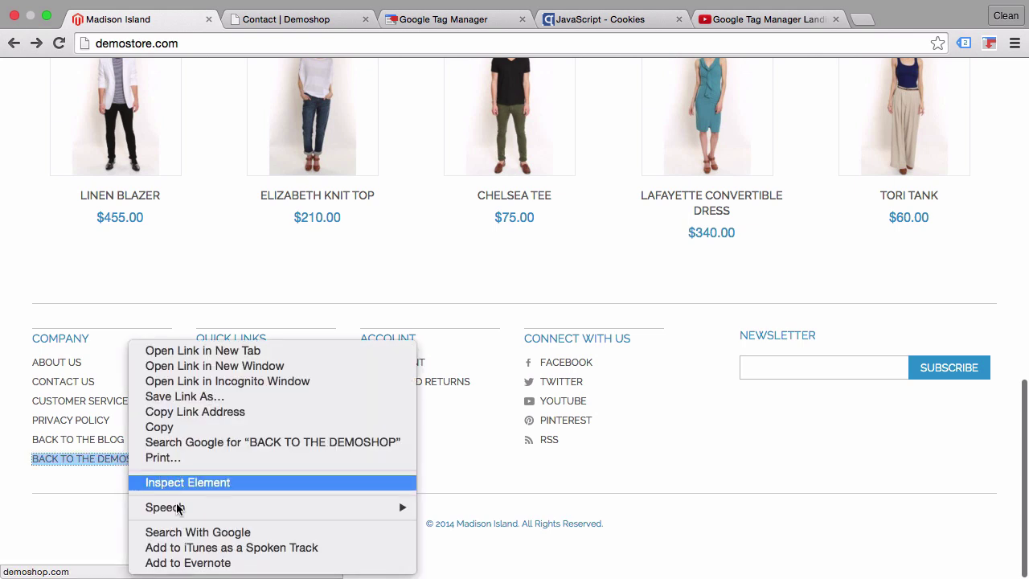
pyautogui.click(239, 483)
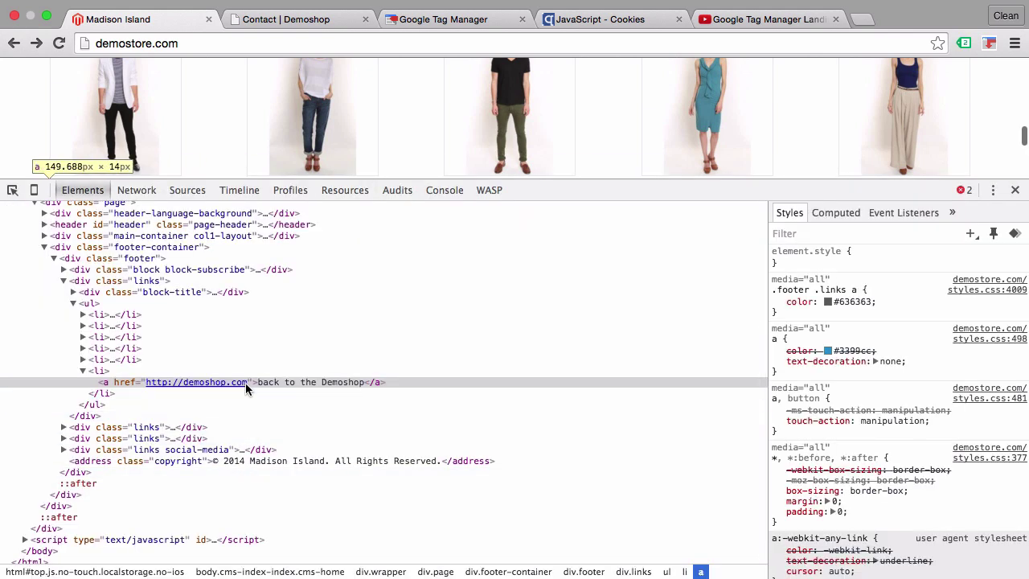
pyautogui.doubleClick(246, 383)
pyautogui.press('Right')
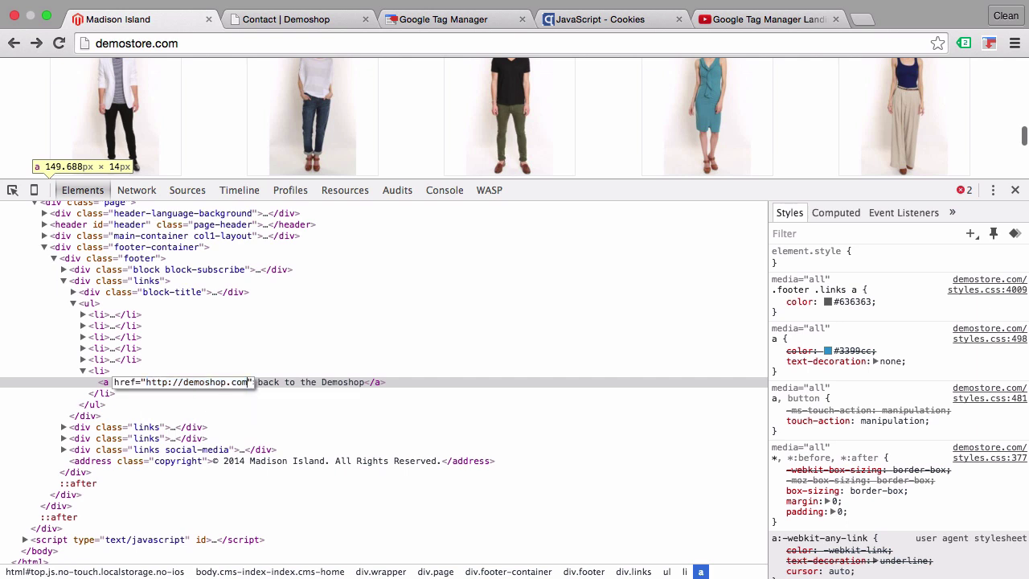
pyautogui.write('/landi')
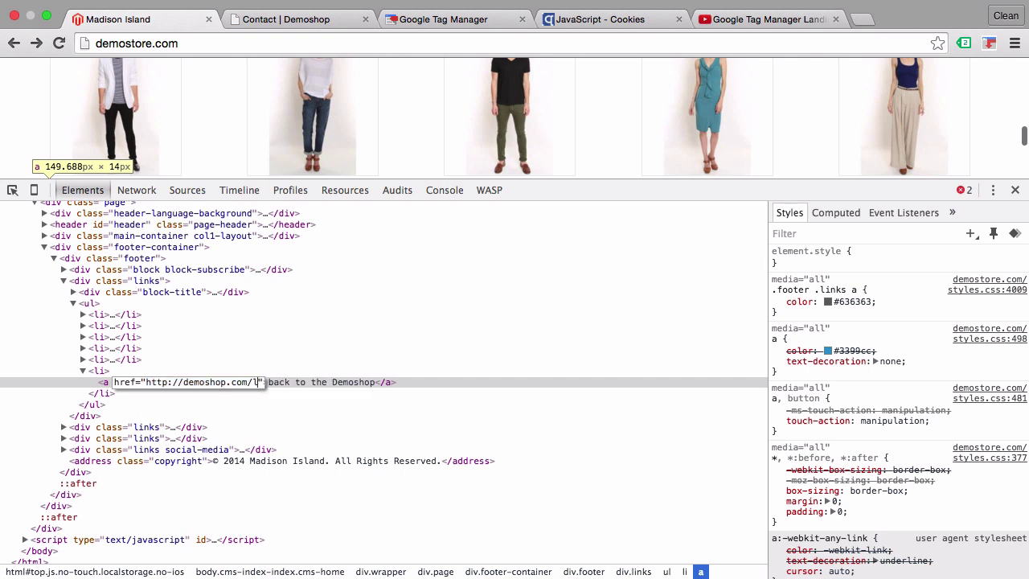
pyautogui.write('ngpage')
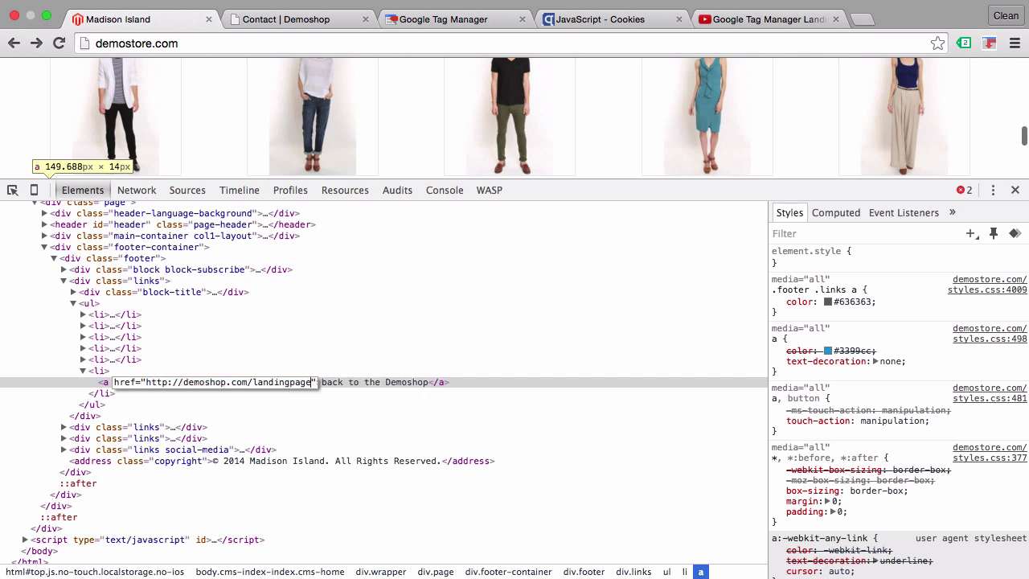
pyautogui.write('/')
pyautogui.press('Return')
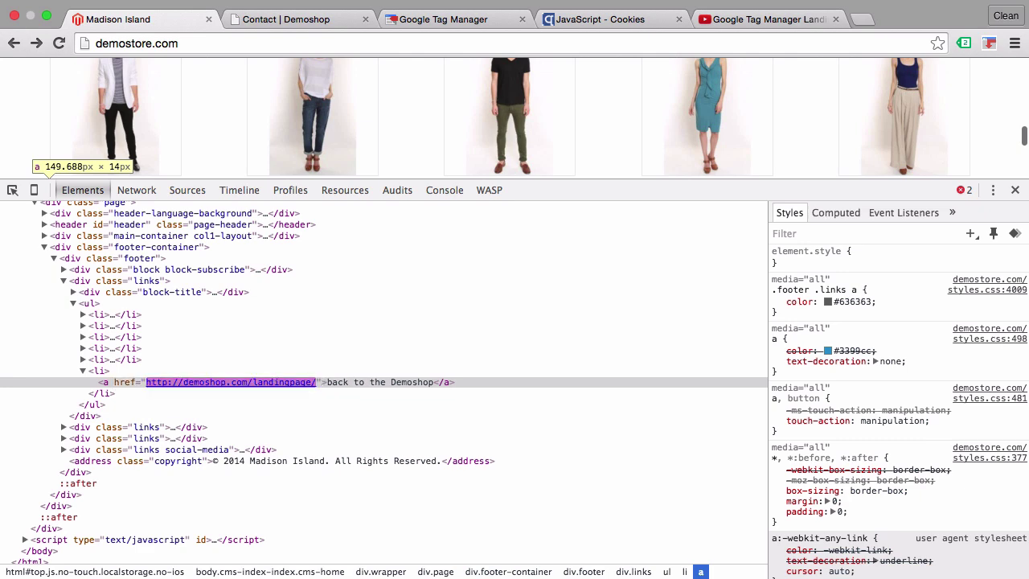
pyautogui.click(1016, 189)
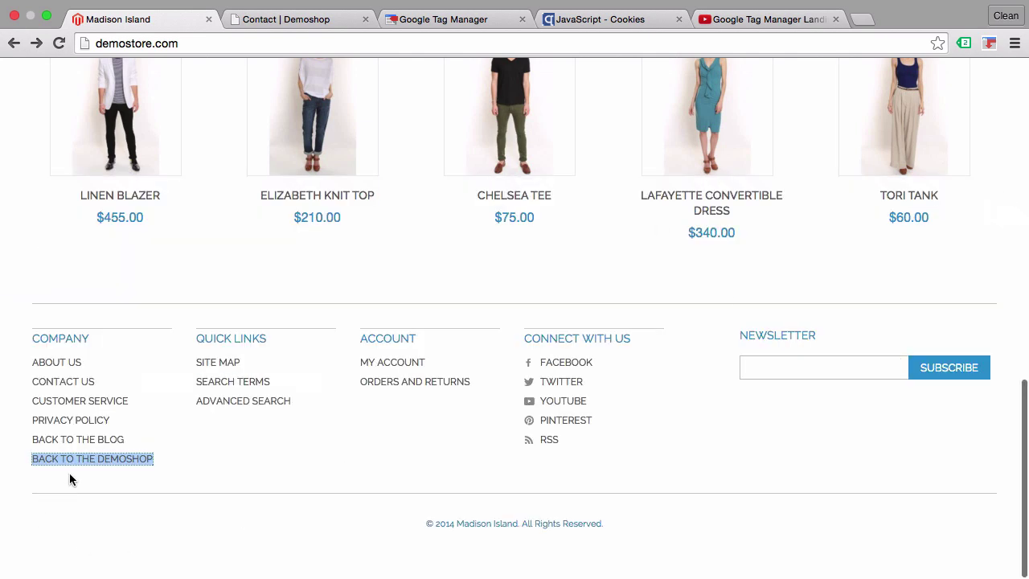
pyautogui.click(99, 467)
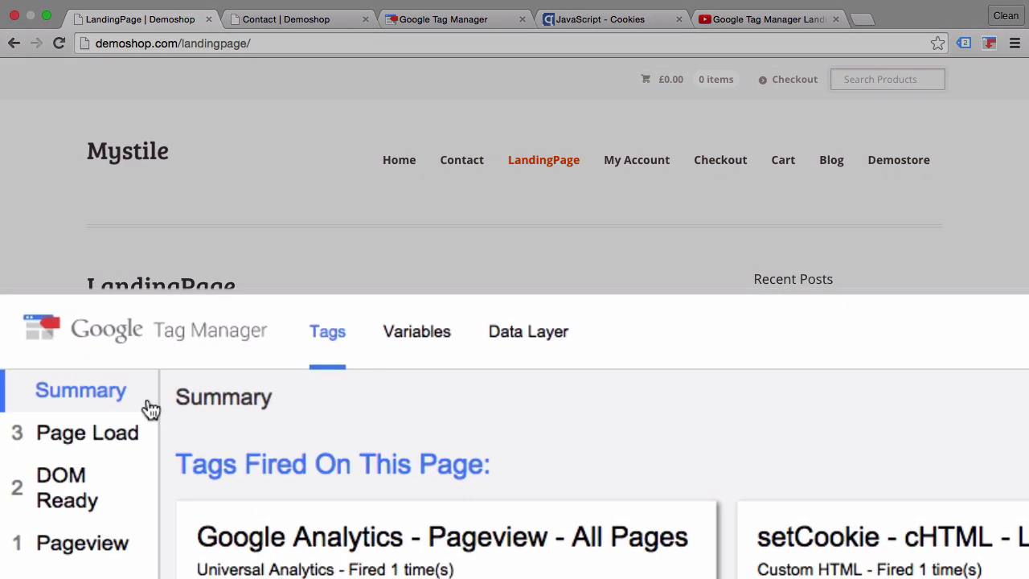
# Examine the LandingPageCookie variable for the Page Load event in the Tag Manager preview.
pyautogui.click(64, 487)
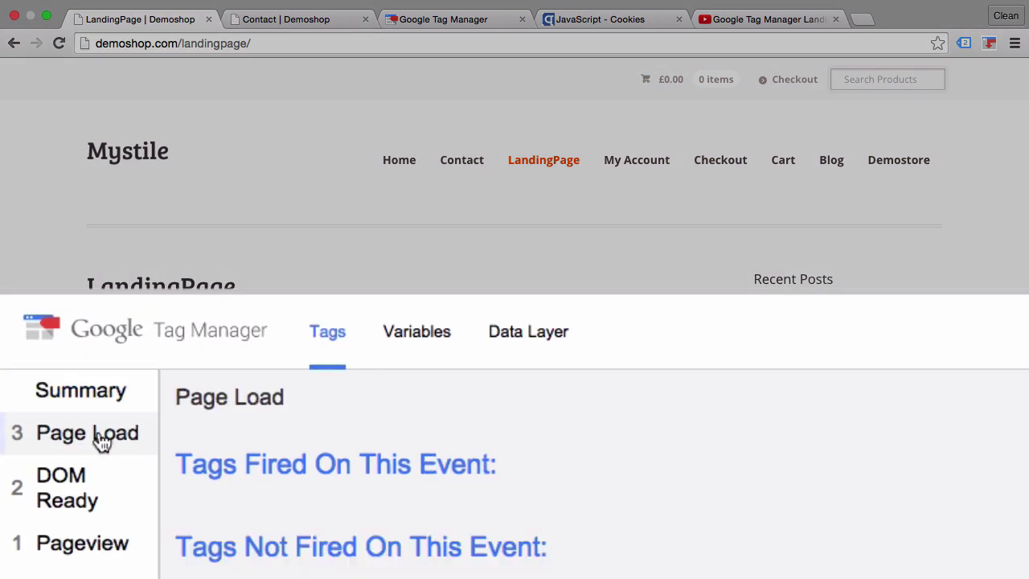
pyautogui.click(439, 333)
pyautogui.scroll(-10, 466, 442)
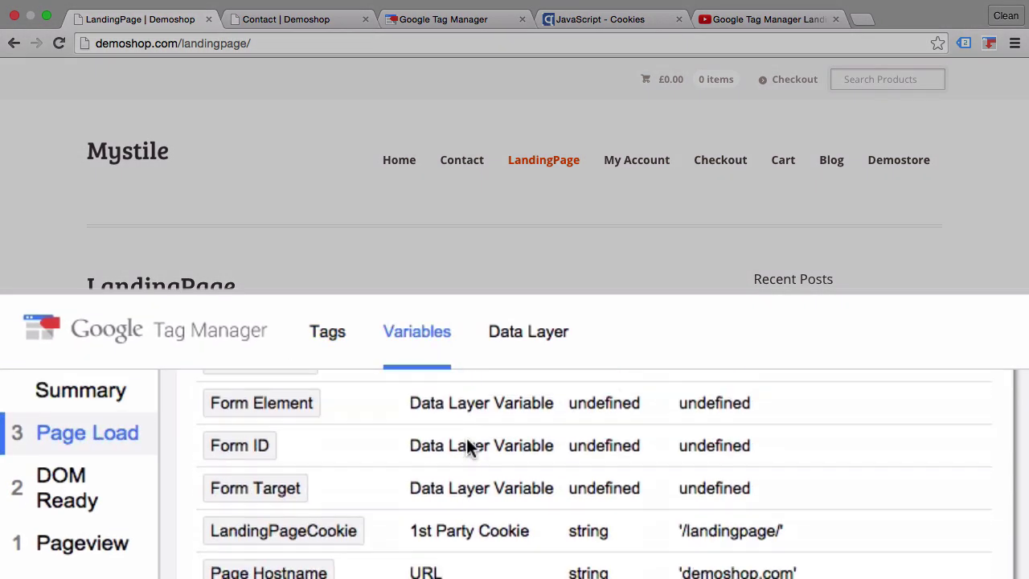
pyautogui.scroll(-2, 467, 443)
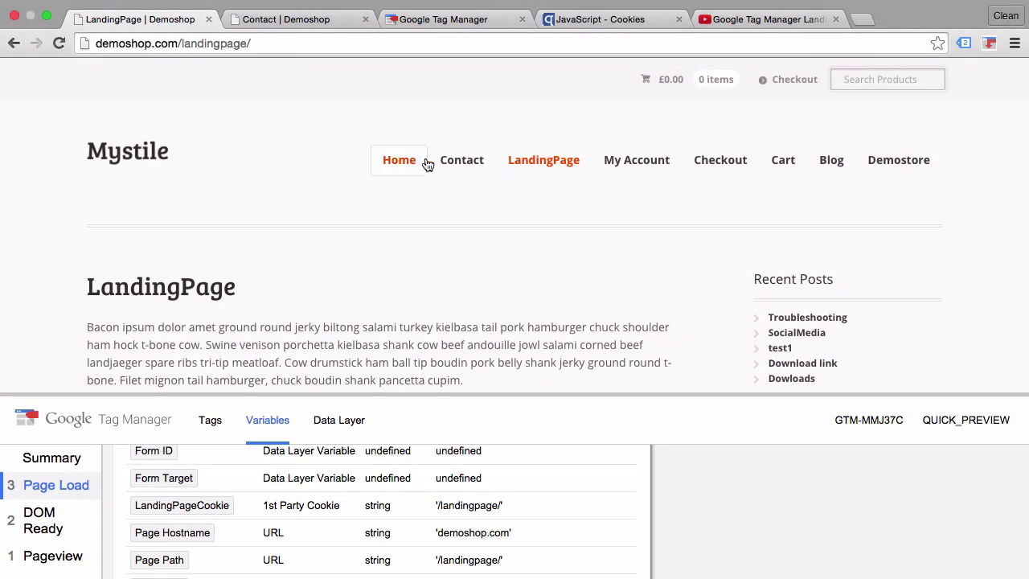
# On the shop's Contact page, enter a test name, a test email and the message "test", and send the form into a new tab.
pyautogui.click(447, 163)
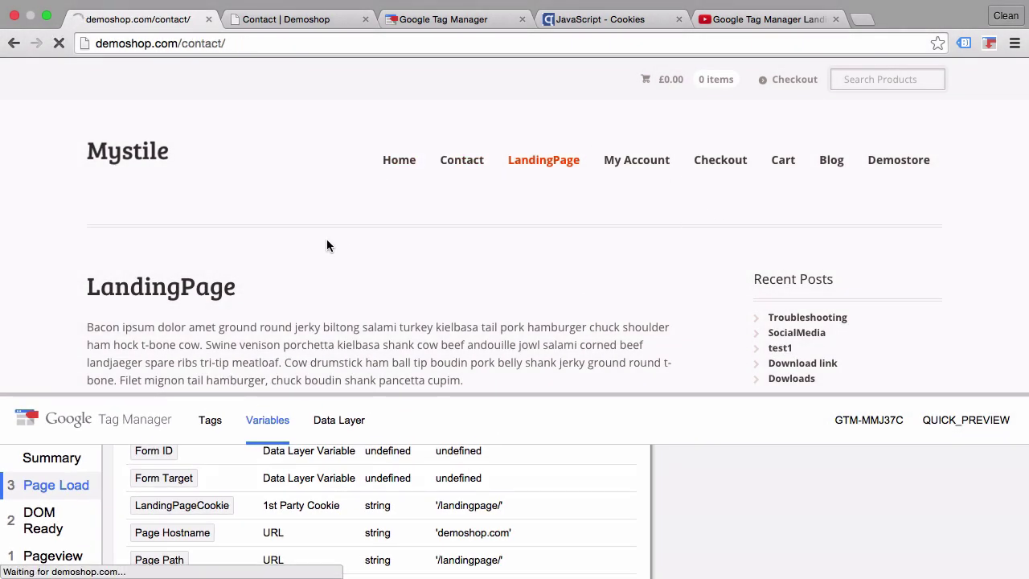
pyautogui.click(165, 364)
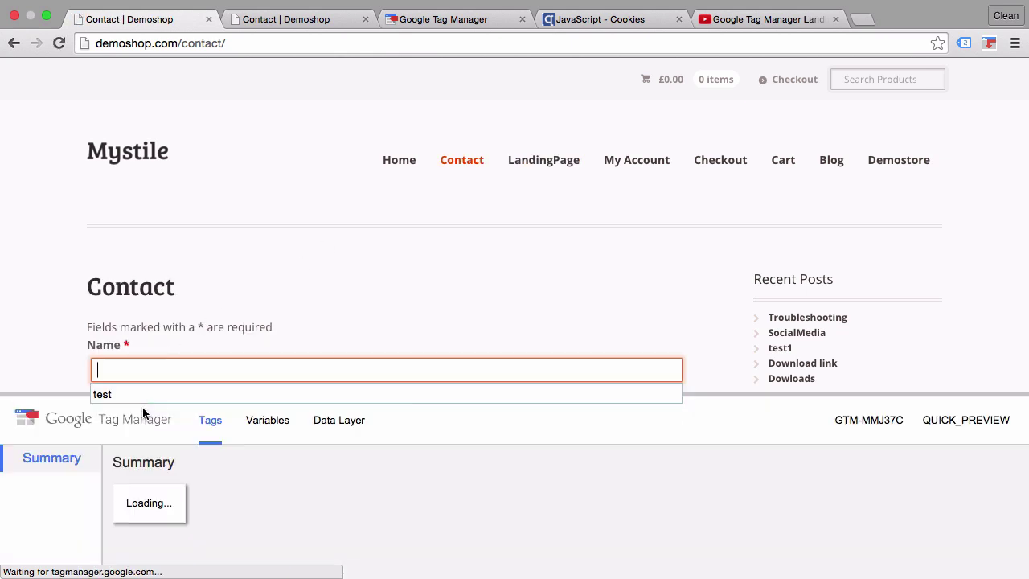
pyautogui.click(143, 396)
pyautogui.scroll(-3, 62, 318)
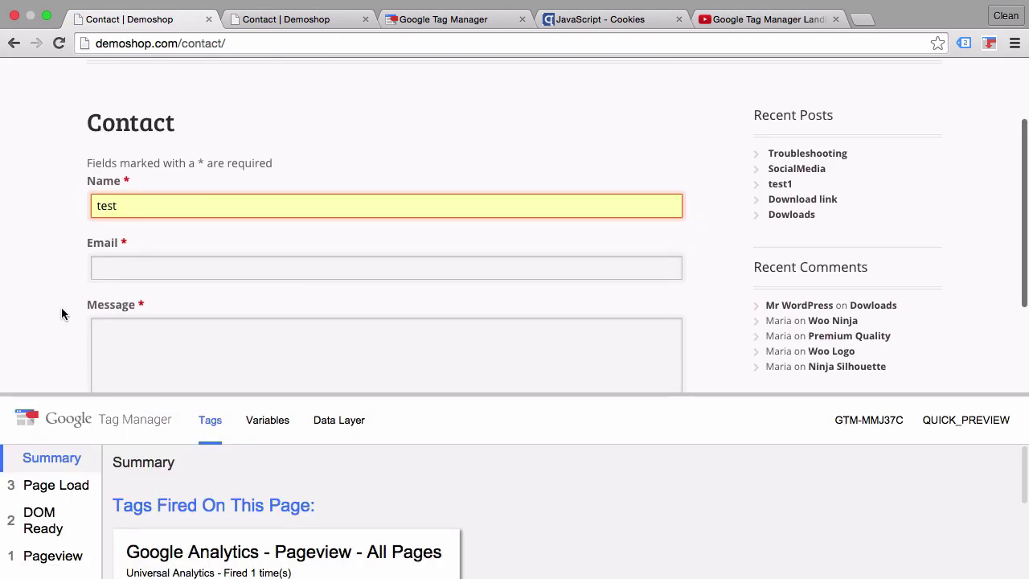
pyautogui.click(139, 265)
pyautogui.click(140, 293)
pyautogui.click(125, 352)
pyautogui.write('test')
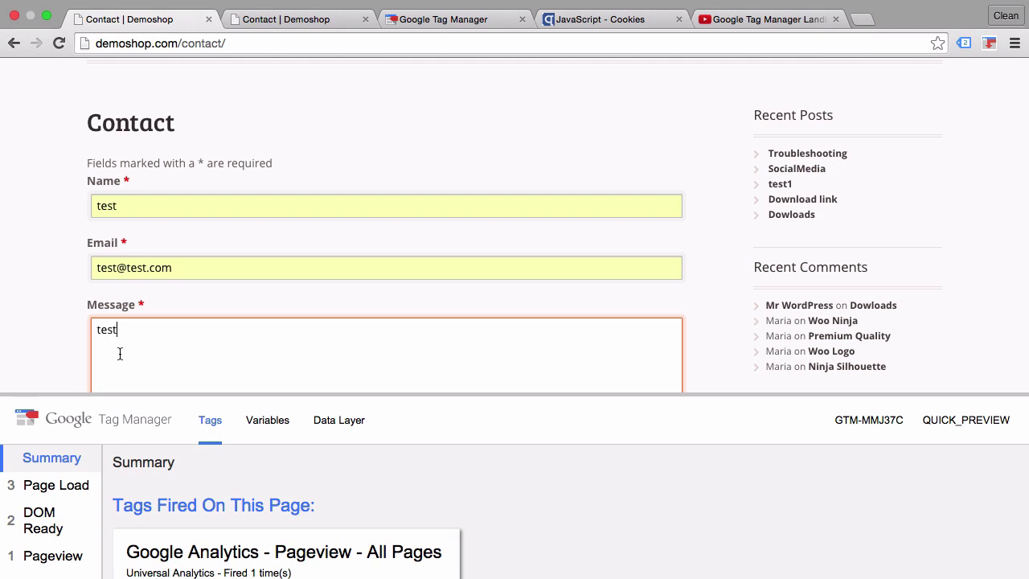
pyautogui.scroll(-5, 40, 317)
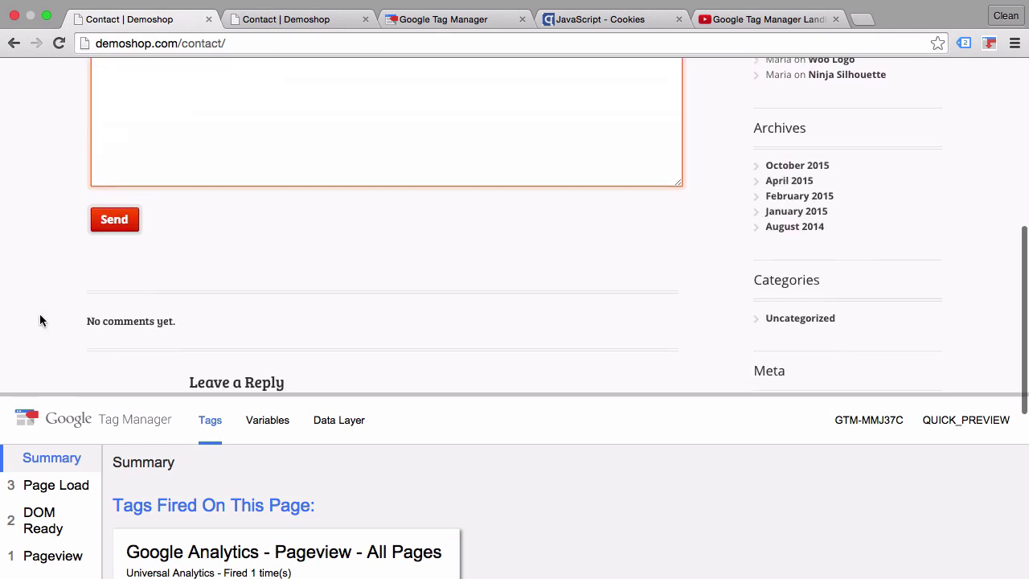
pyautogui.click(117, 228)
# Return to the original Contact page and examine the label of its new ContactForm event in Google Tag Assistant.
pyautogui.click(161, 20)
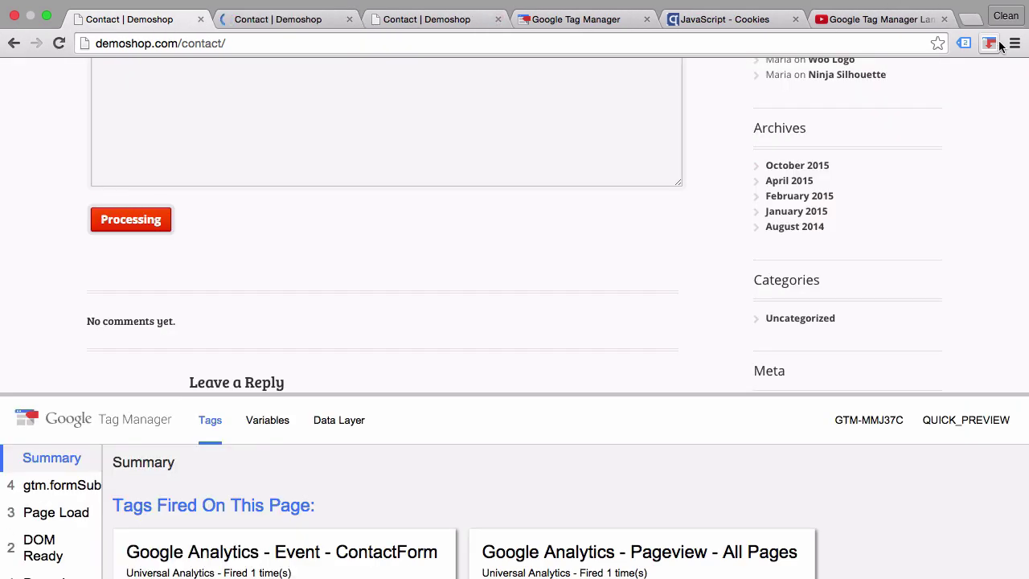
pyautogui.click(964, 44)
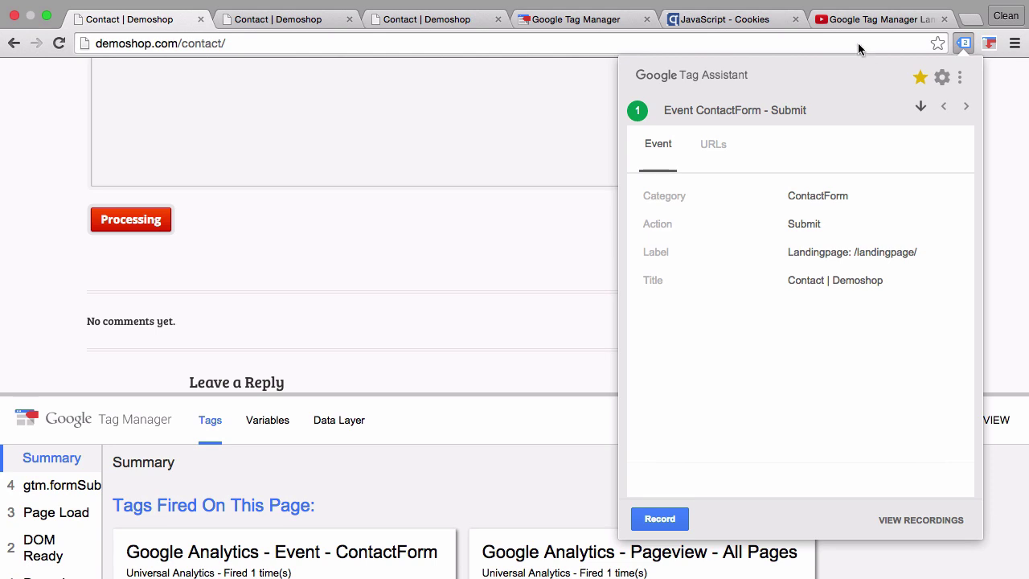
# Switch to the YouTube video page, open the GTM Training channel and browse its uploaded tutorials.
pyautogui.click(883, 19)
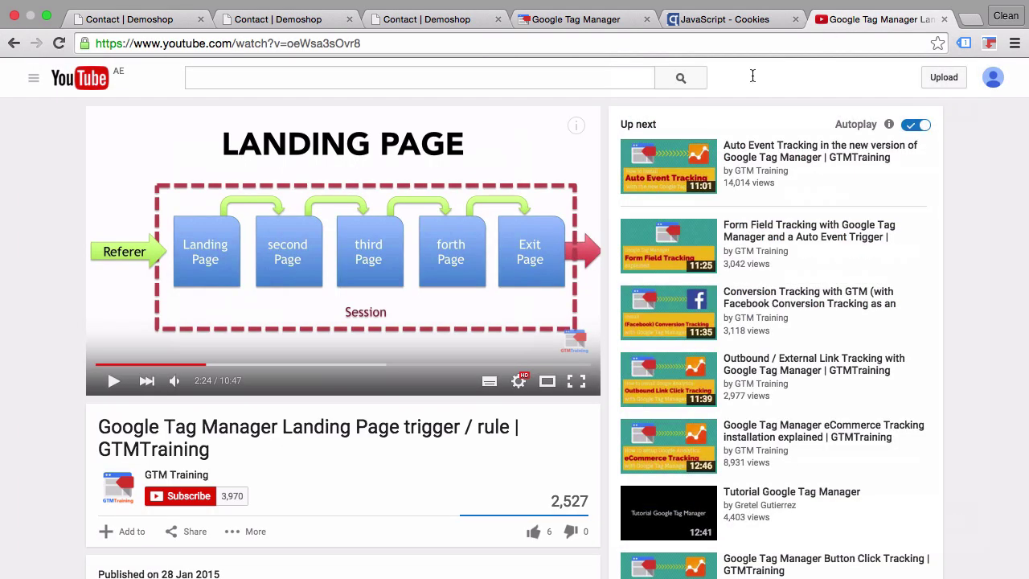
pyautogui.click(170, 481)
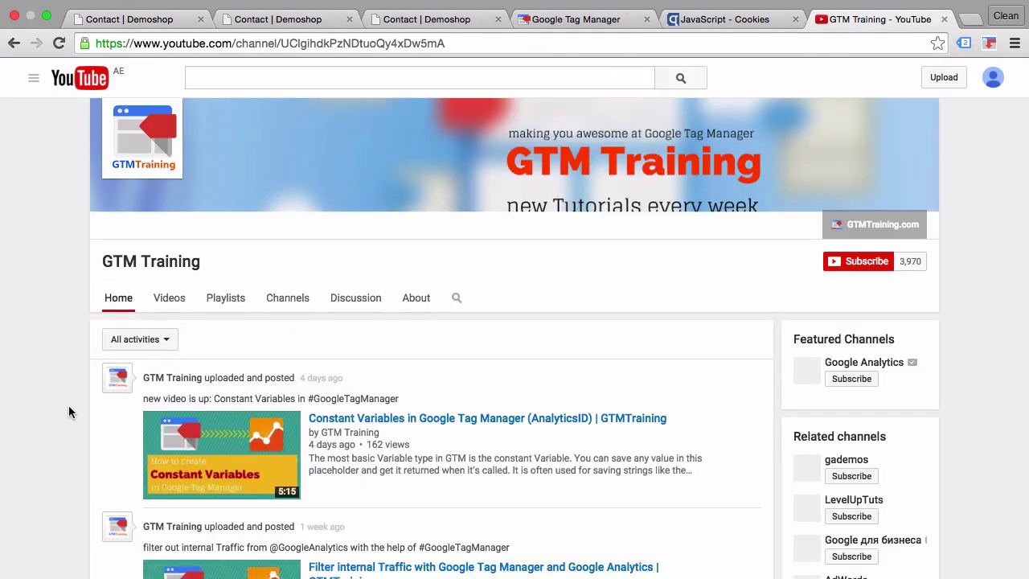
pyautogui.scroll(-10, 69, 412)
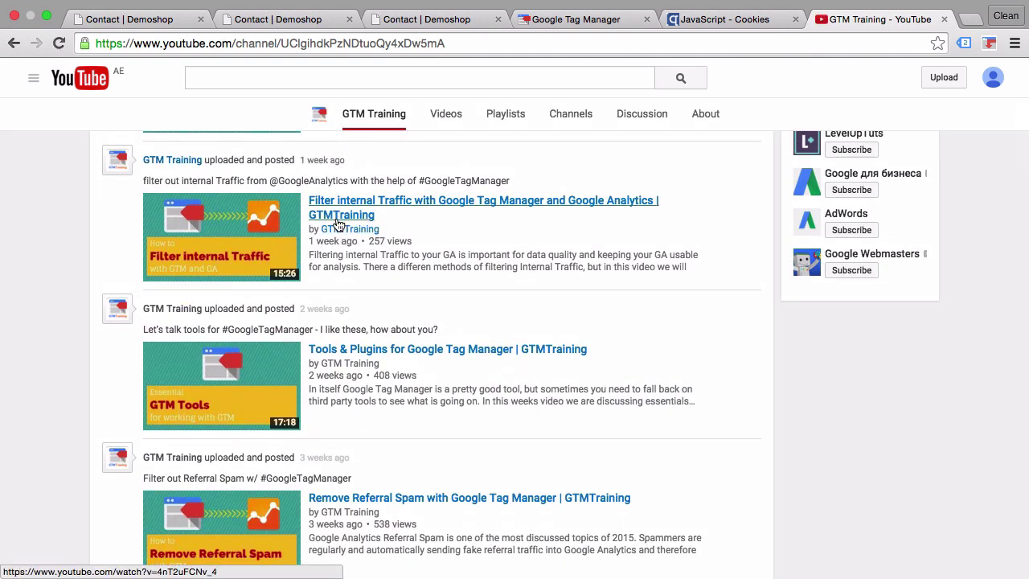
pyautogui.click(336, 511)
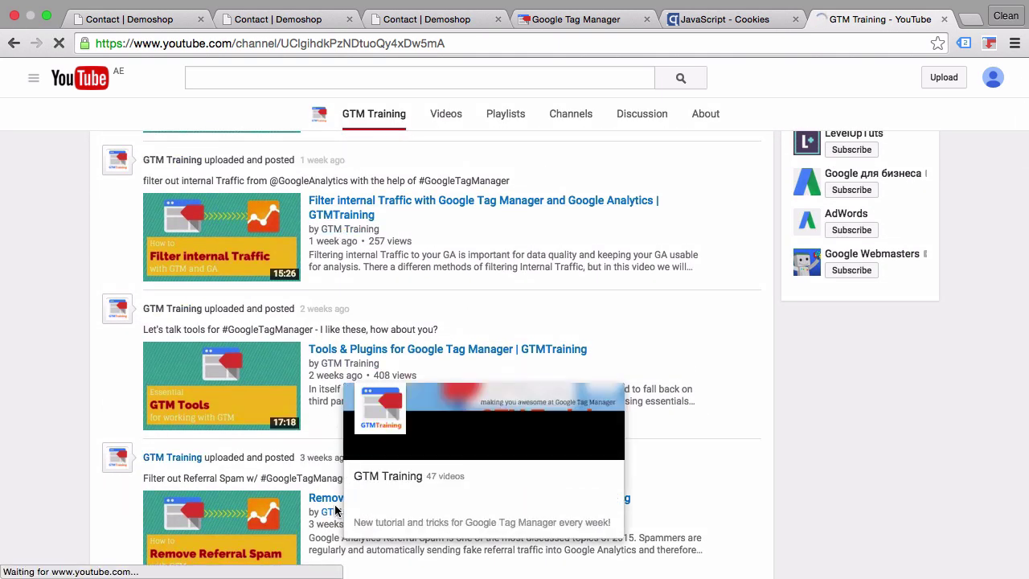